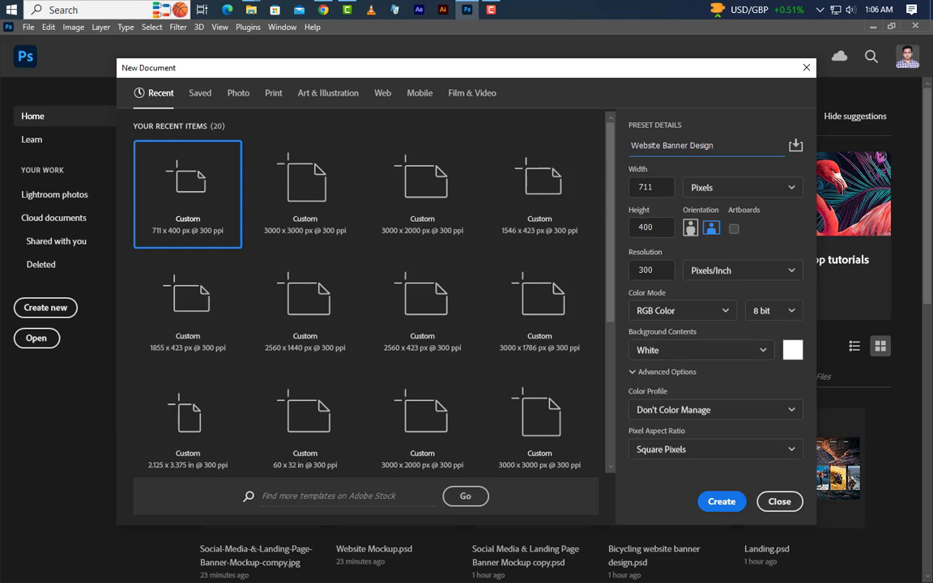
Create a document named Website Banner Design at 711 x 400 pixels, 300 pixels/inch, RGB Color with a white background.
left_click(662, 191)
left_click(666, 226)
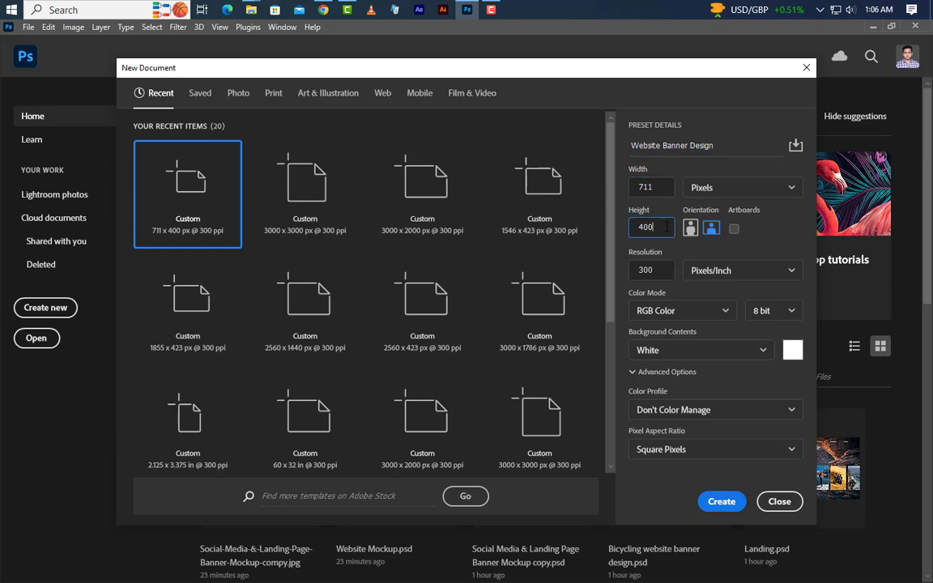
left_click(658, 269)
left_click(721, 501)
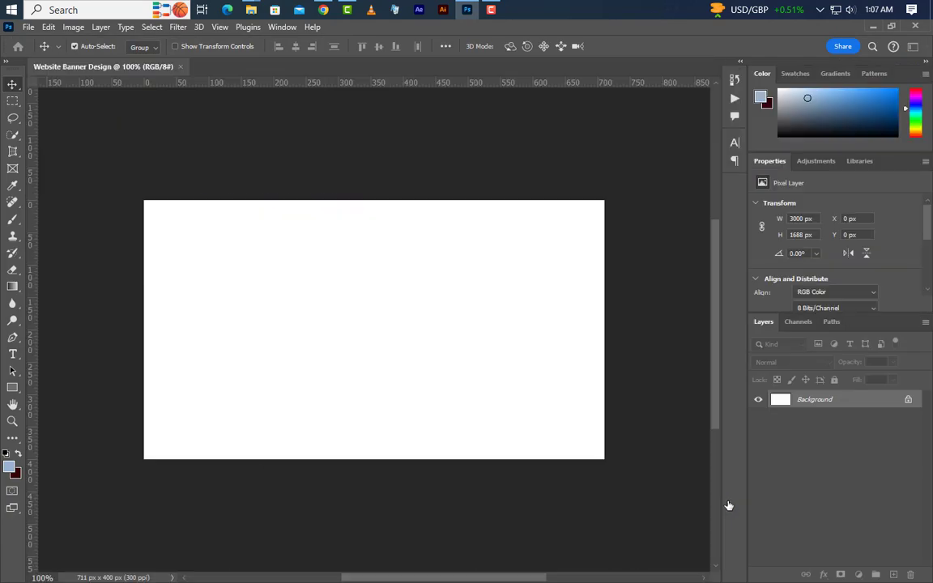
Resize the image to 3000 pixels wide with proportions linked, giving a height of 1688 pixels.
left_click(73, 27)
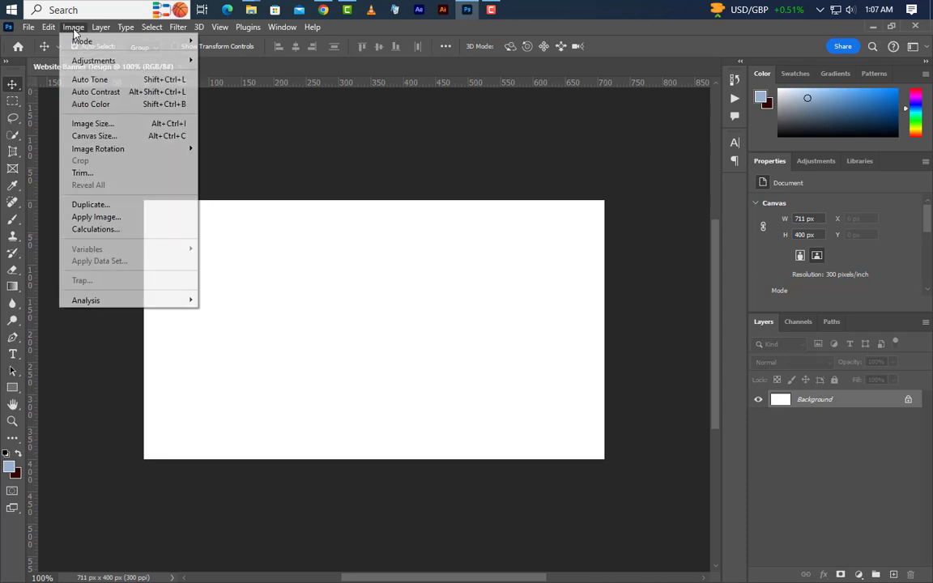
left_click(96, 121)
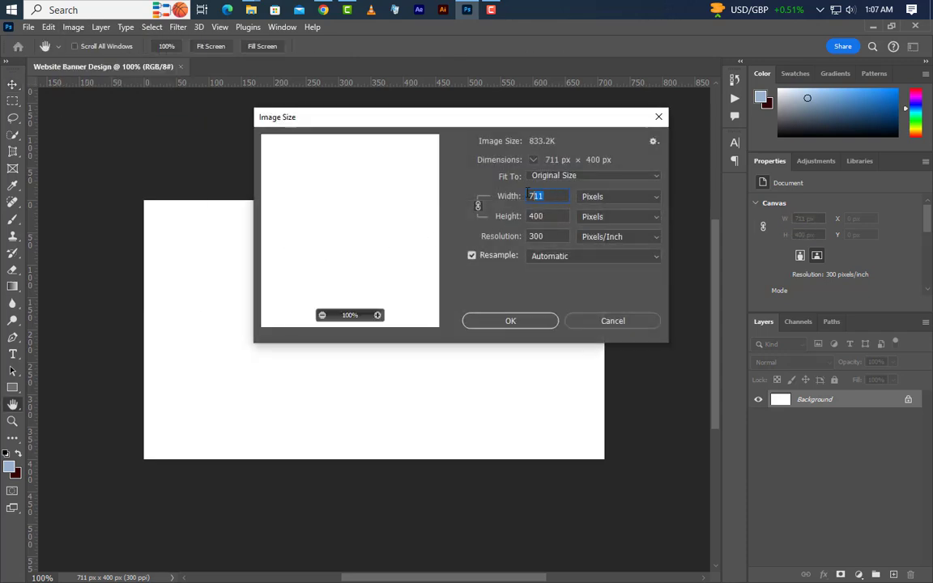
type("3000")
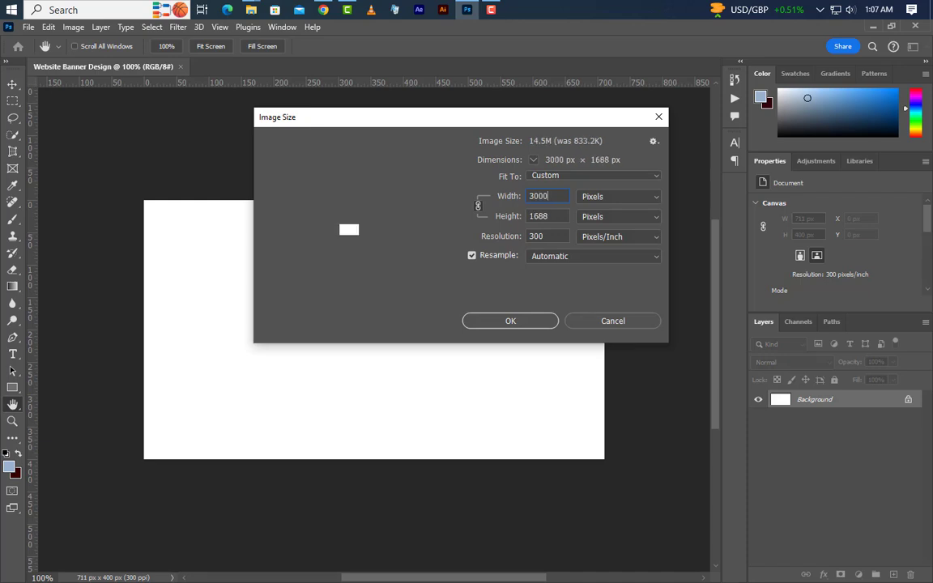
left_click(522, 321)
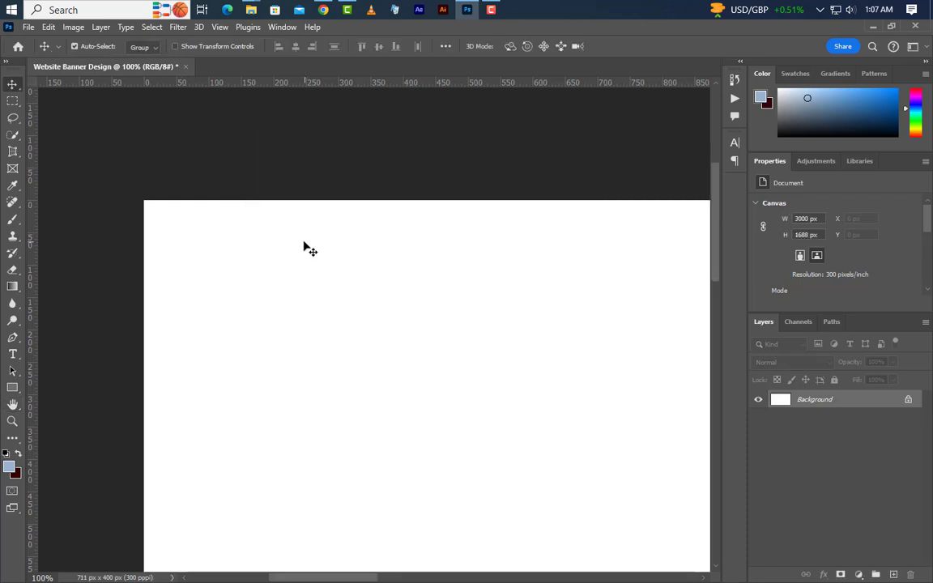
Add a cyan guide layout with 100 px margins on all four sides of the canvas.
scroll(145, 203, "down", 4)
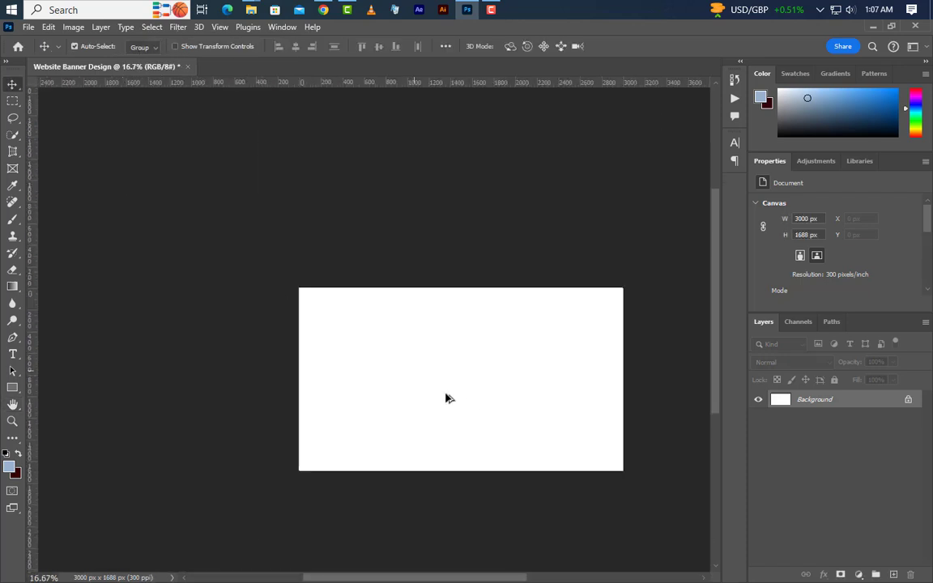
scroll(518, 410, "up", 2)
left_click_drag(592, 431, 569, 423)
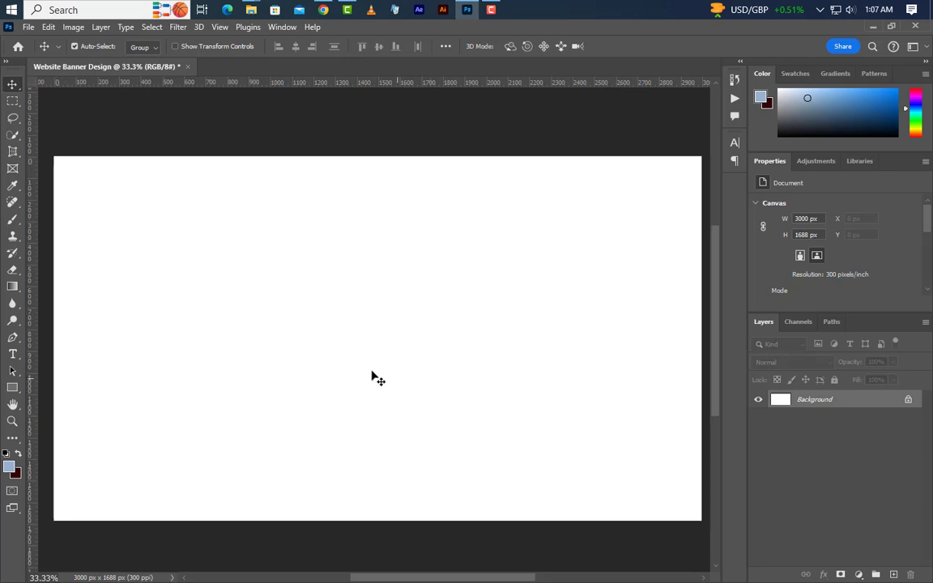
left_click(219, 27)
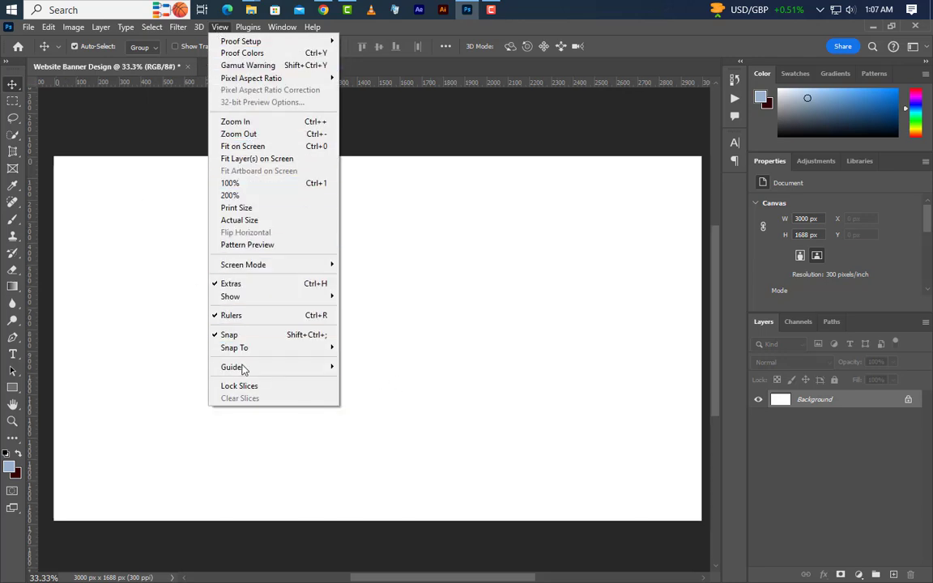
mouse_move(324, 367)
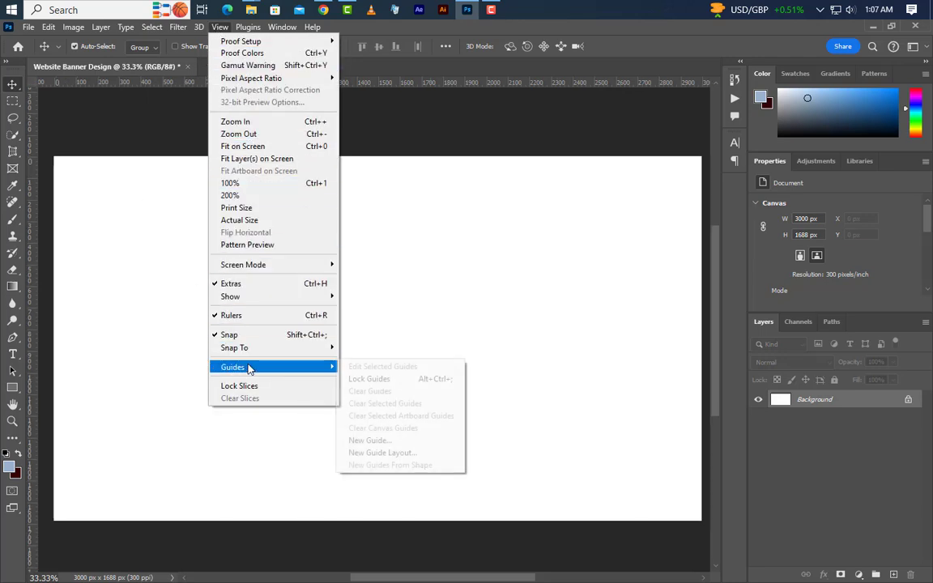
left_click(376, 452)
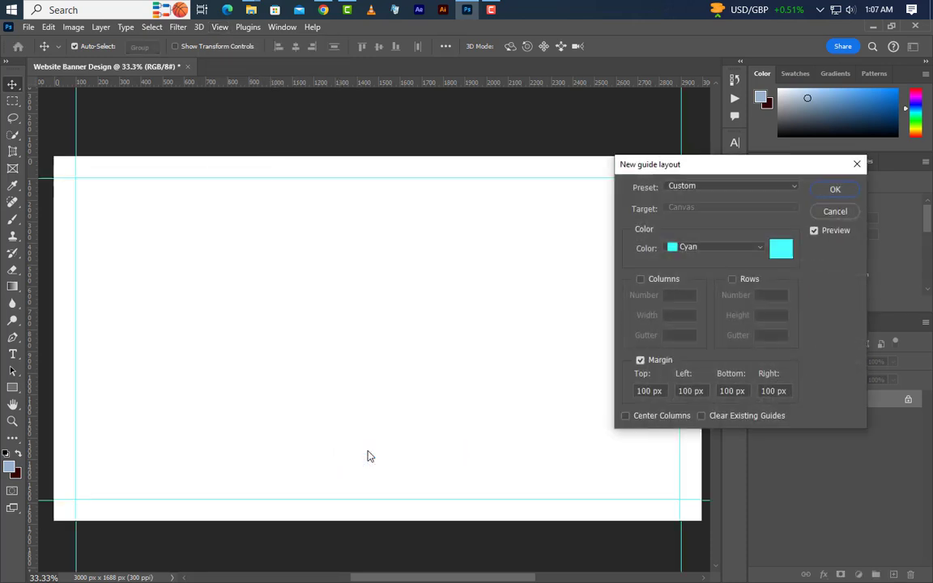
double_click(644, 391)
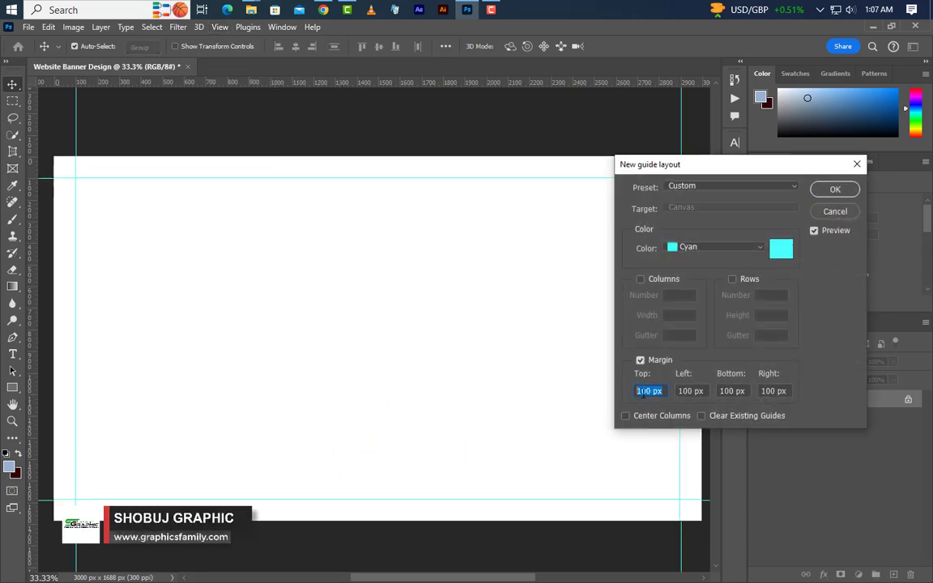
left_click(826, 190)
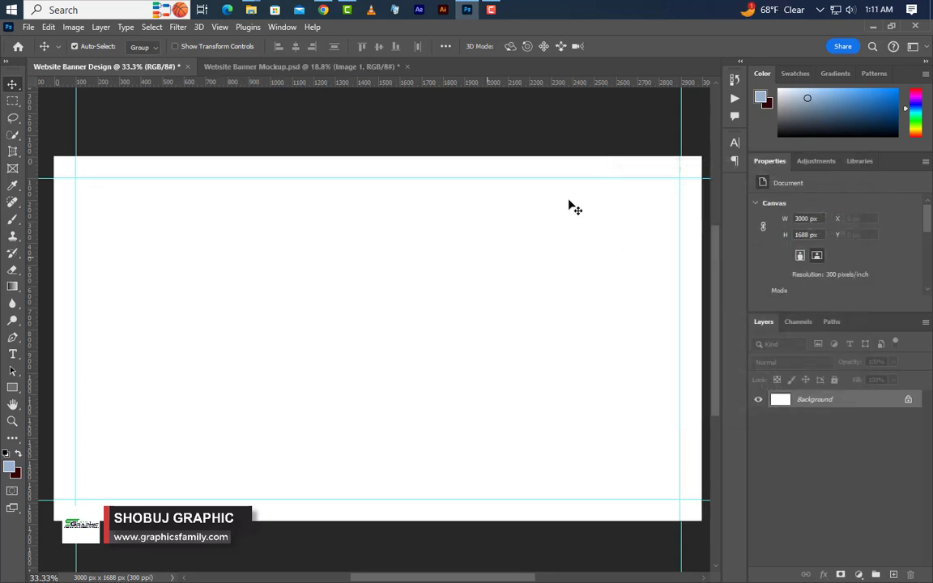
Place Image 1.jpg from the file folder into the banner document and flip it horizontally.
left_click(873, 27)
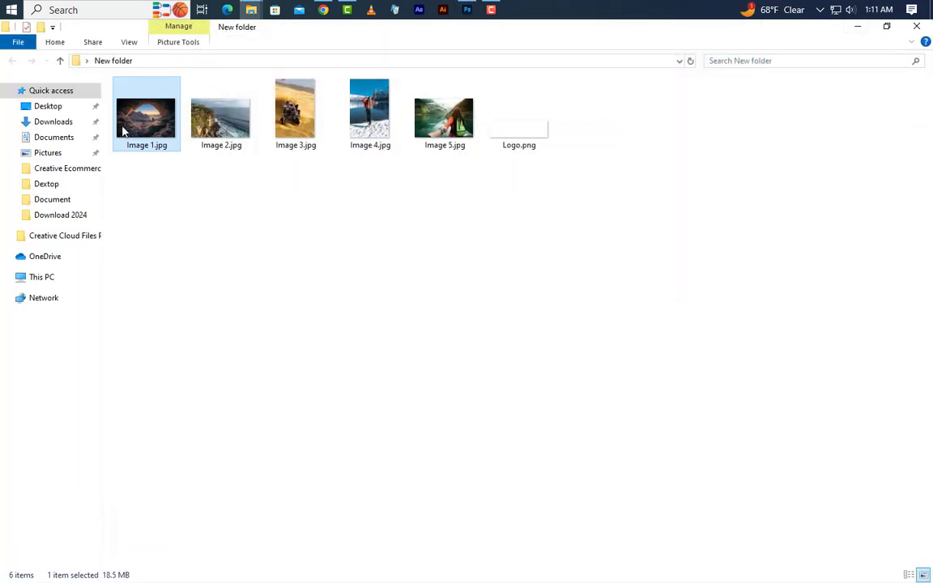
left_click_drag(122, 127, 349, 405)
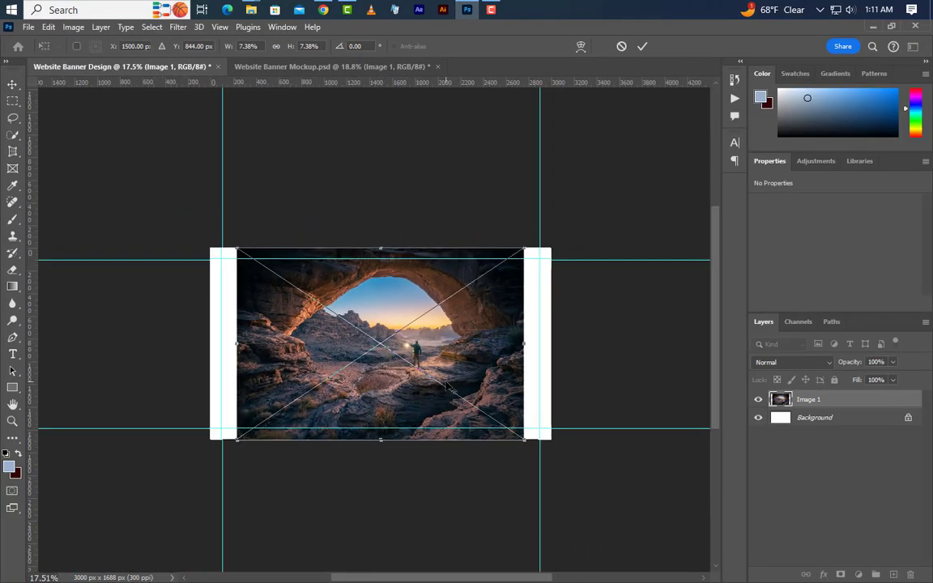
right_click(443, 381)
left_click(460, 355)
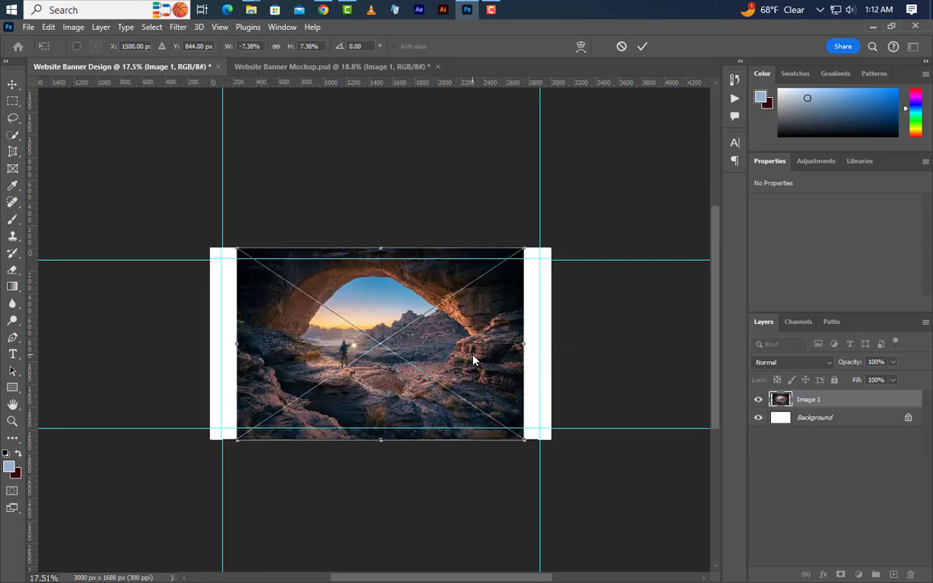
Enlarge the placed photo to about 10.53% scale and position it to cover the whole canvas, aligned with the right canvas edge.
left_click_drag(415, 354, 441, 357)
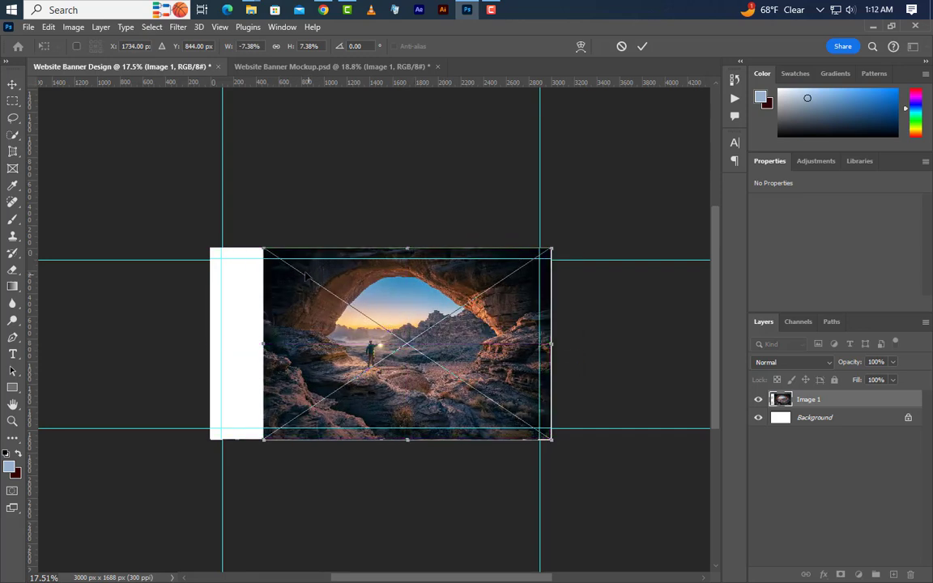
left_click_drag(263, 249, 141, 176)
left_click_drag(508, 362, 504, 391)
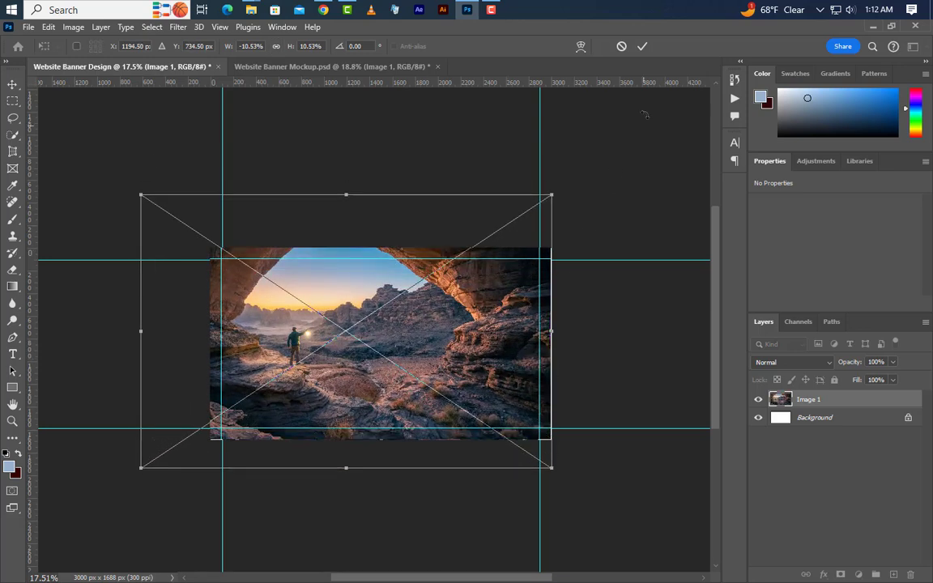
left_click(641, 47)
Add a Solid Color fill layer of #556778 above the photo, with Color blend mode and 20% opacity.
scroll(386, 412, "up", 3)
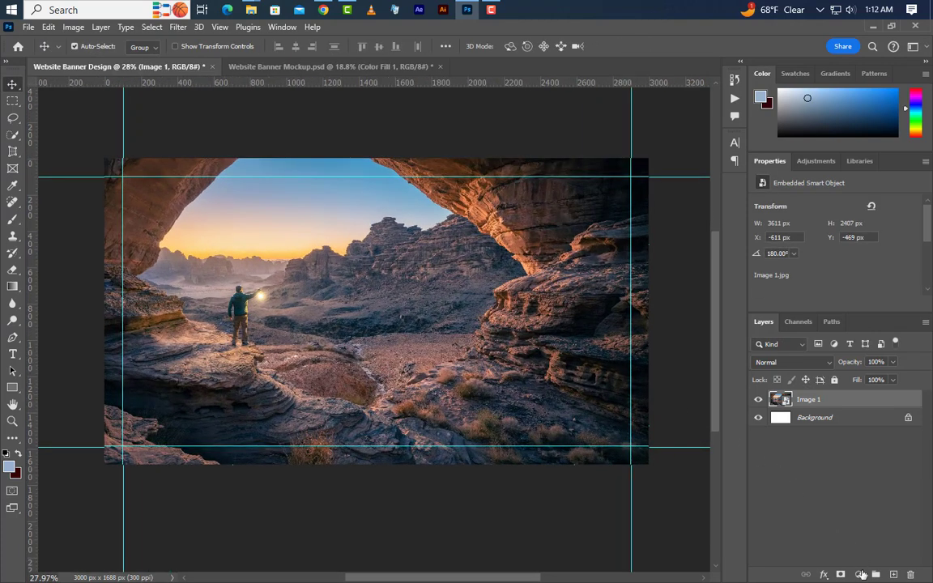
left_click(861, 574)
left_click(853, 348)
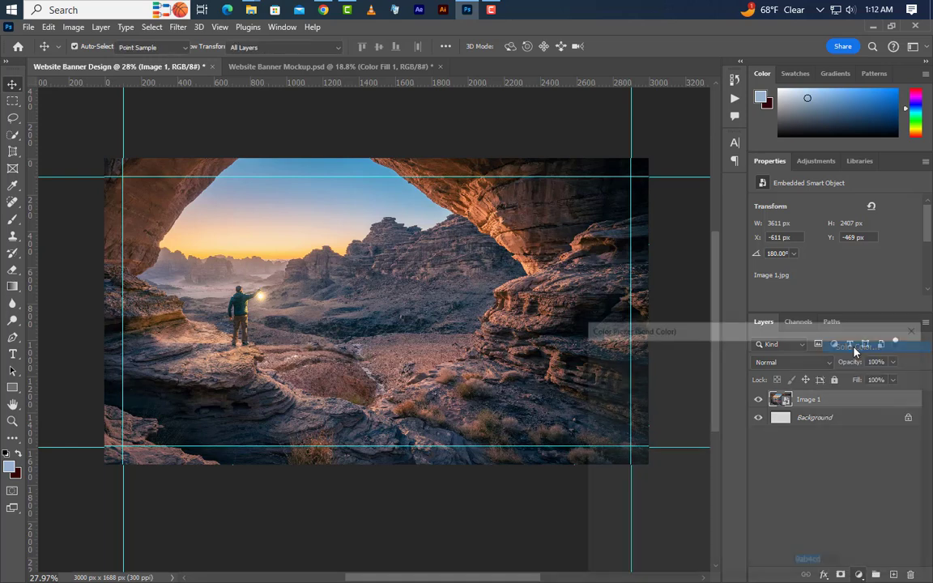
type("556778")
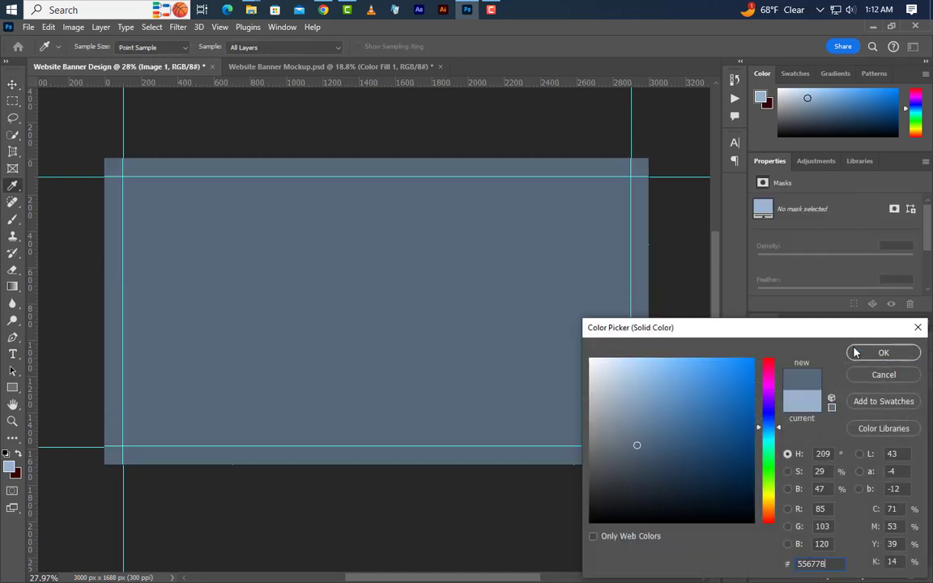
double_click(825, 564)
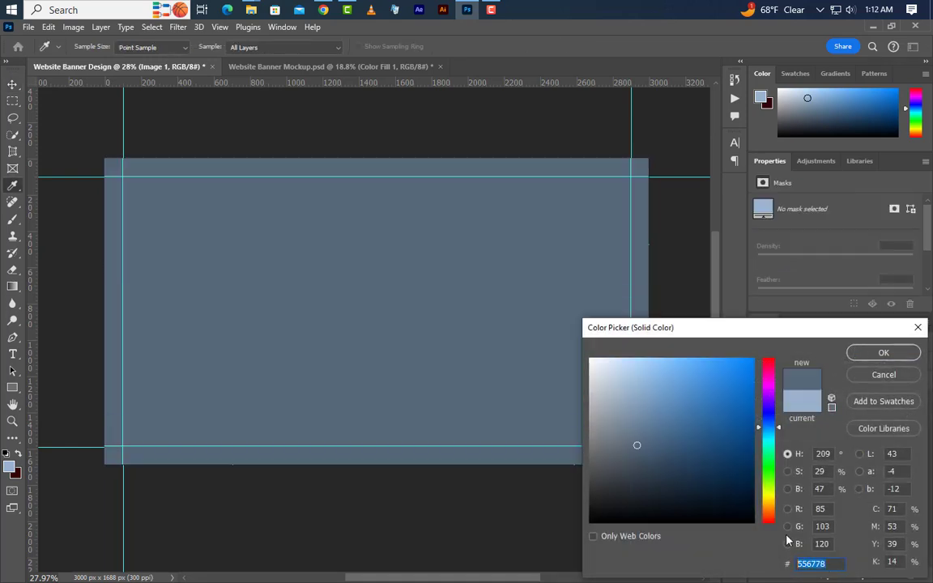
left_click(880, 353)
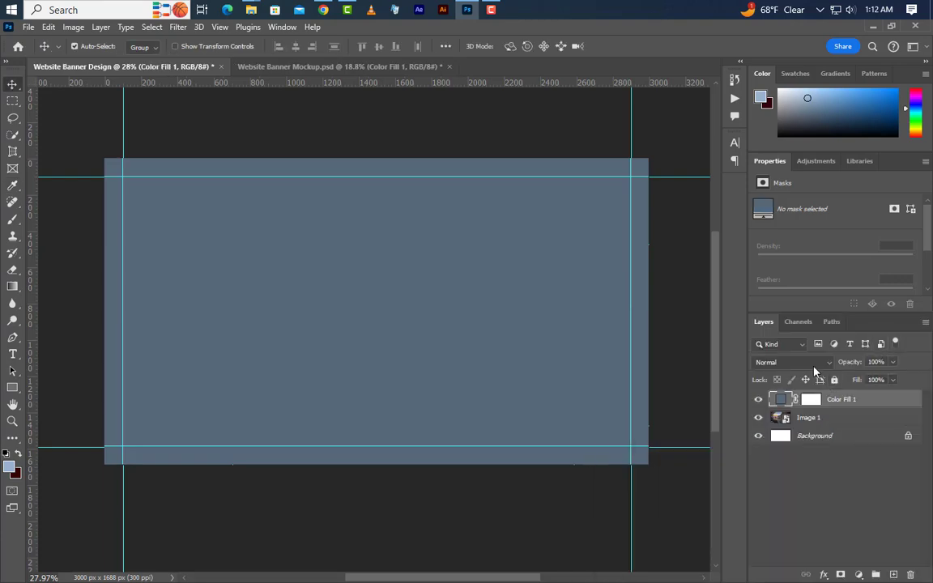
left_click(813, 363)
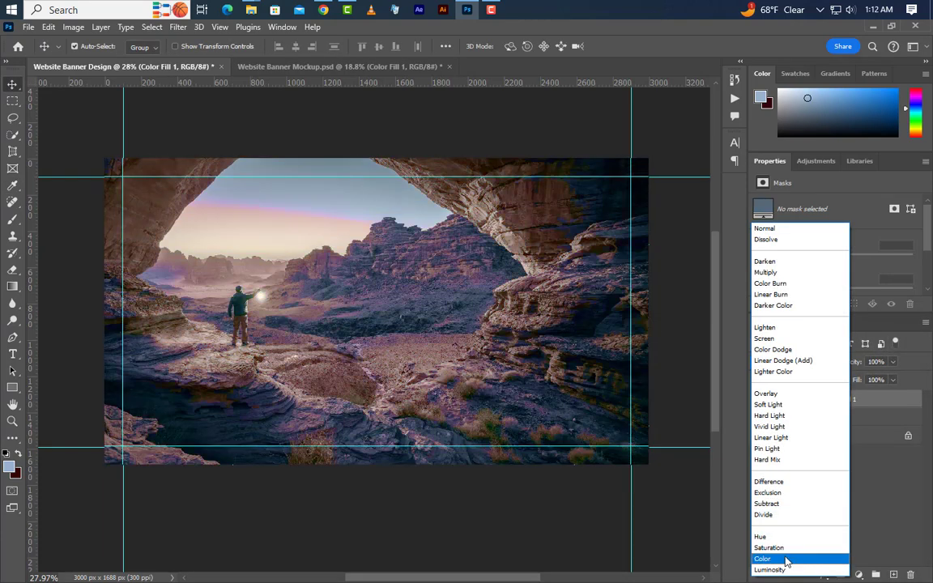
left_click(786, 559)
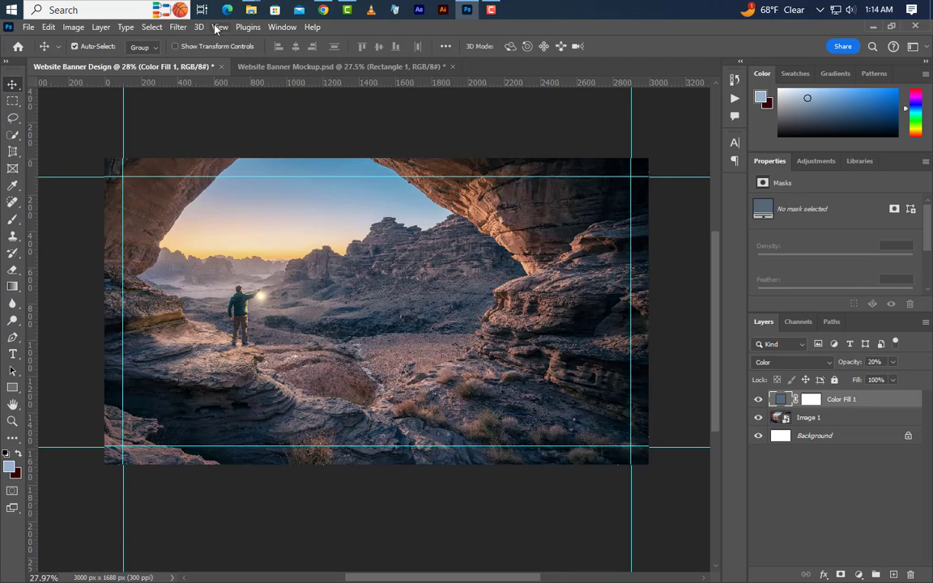
Add a vertical cyan guide at 1250 px.
left_click(219, 27)
mouse_move(260, 371)
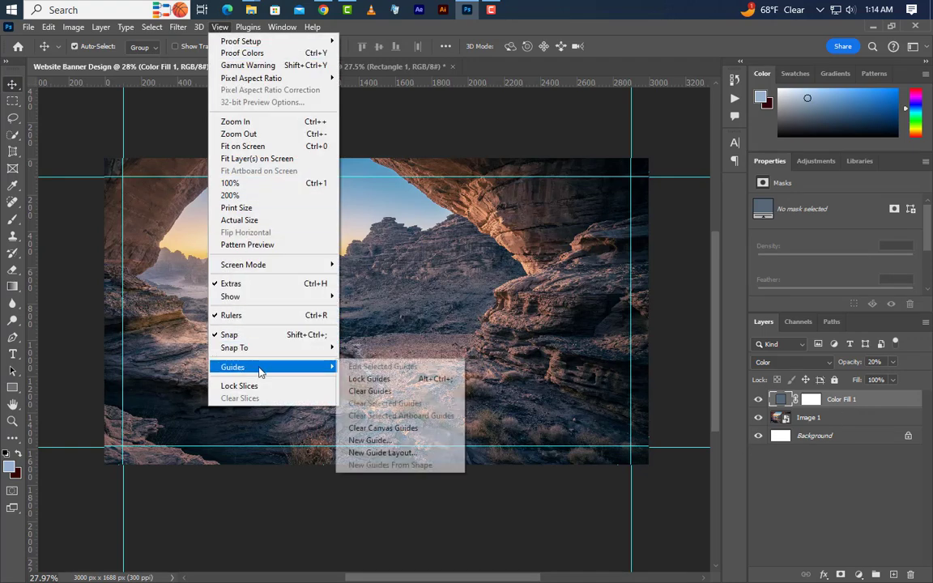
left_click(369, 440)
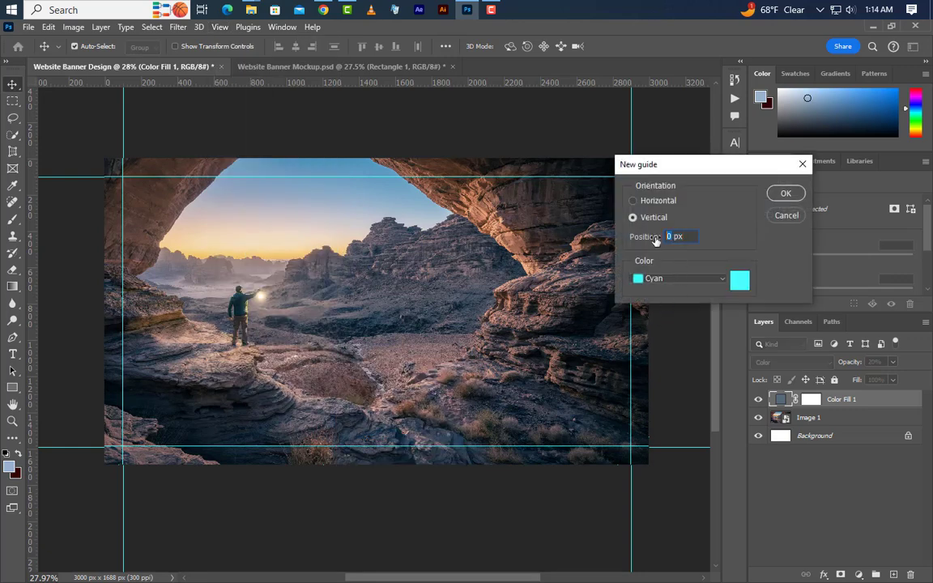
left_click(787, 193)
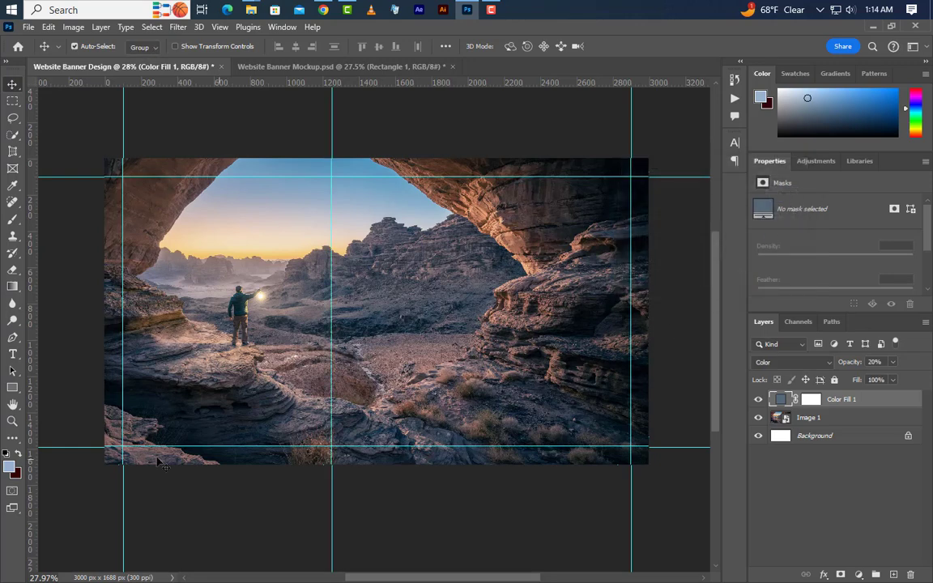
Draw a rectangle shape about 529 x 711 px just right of the 1250 px guide, in the canvas's lower half.
left_click(12, 388)
right_click(12, 388)
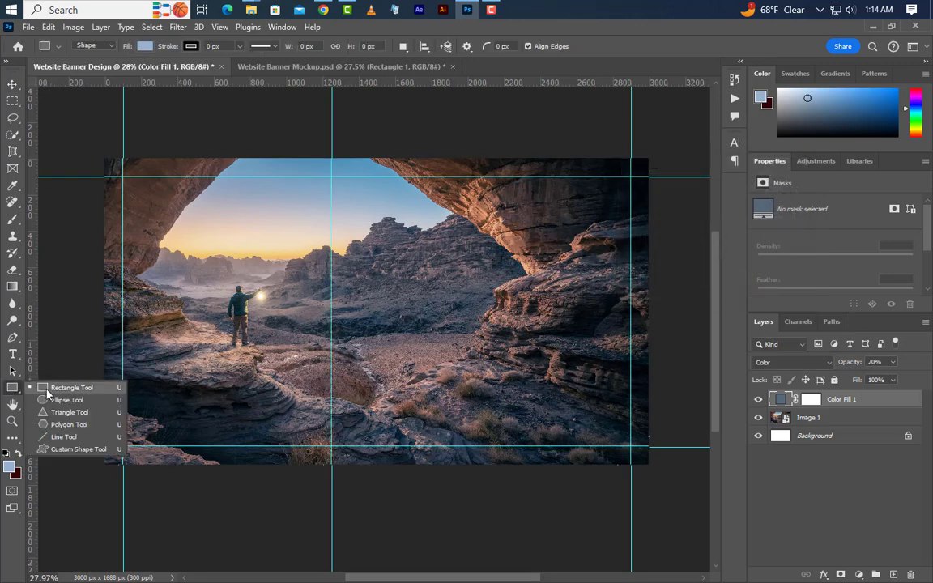
left_click(47, 391)
mouse_move(348, 289)
left_mouse_down()
mouse_move(444, 396)
mouse_move(445, 419)
left_mouse_up()
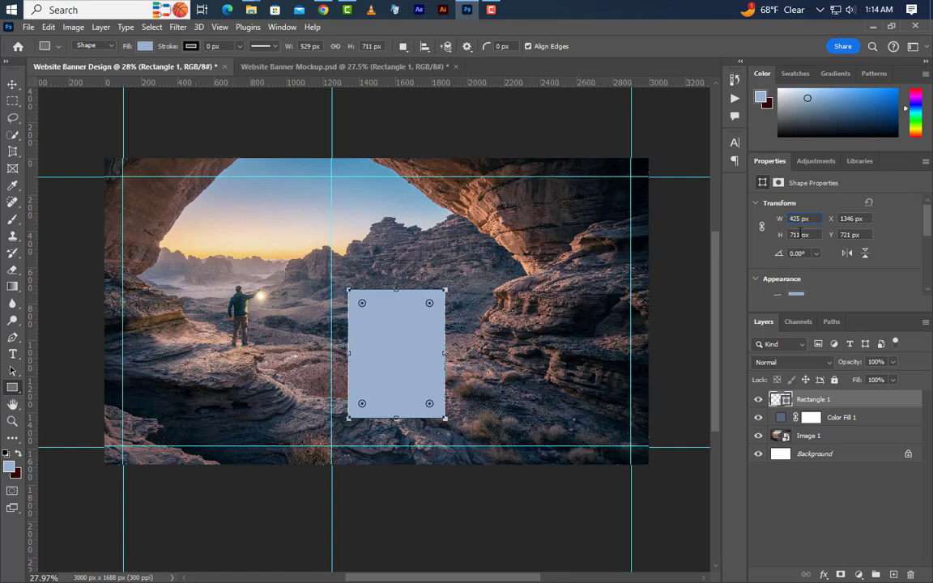
Set the rectangle's width to 425 px, height to 655 px and all corner radii to 20 px.
left_click(796, 234)
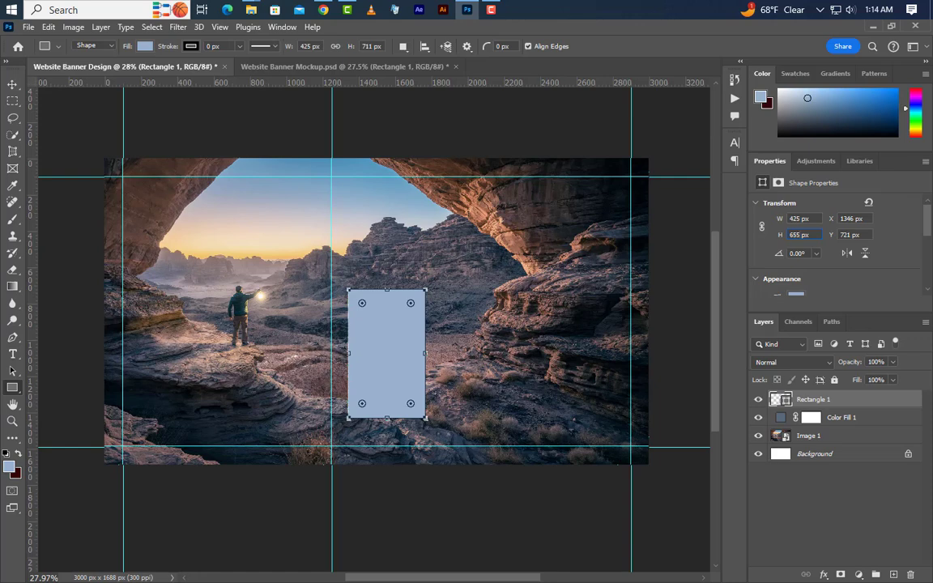
key("Return")
scroll(830, 270, "down", 3)
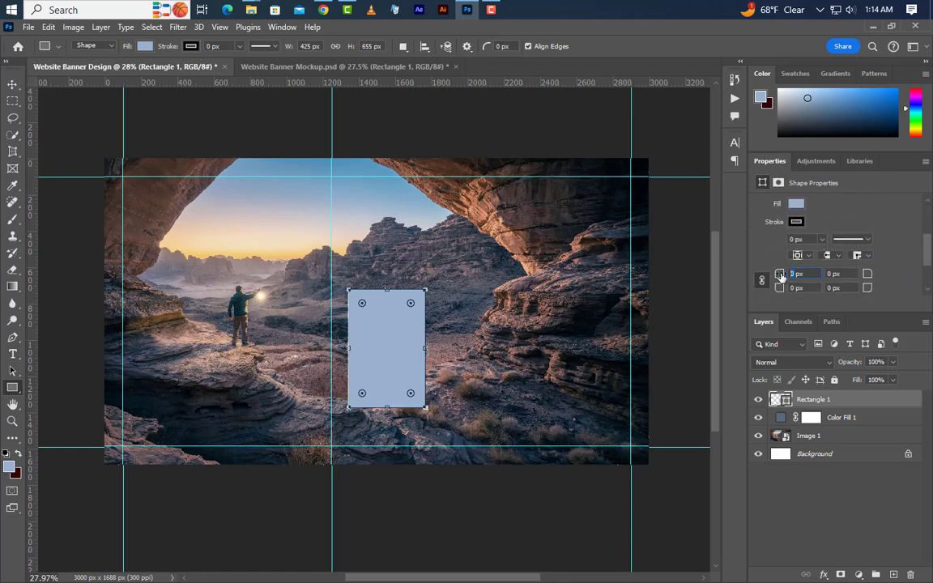
type("20")
key("Return")
Add a 5 px inside Stroke effect in green #5bba2a at 100% opacity to the rectangle.
right_click(863, 400)
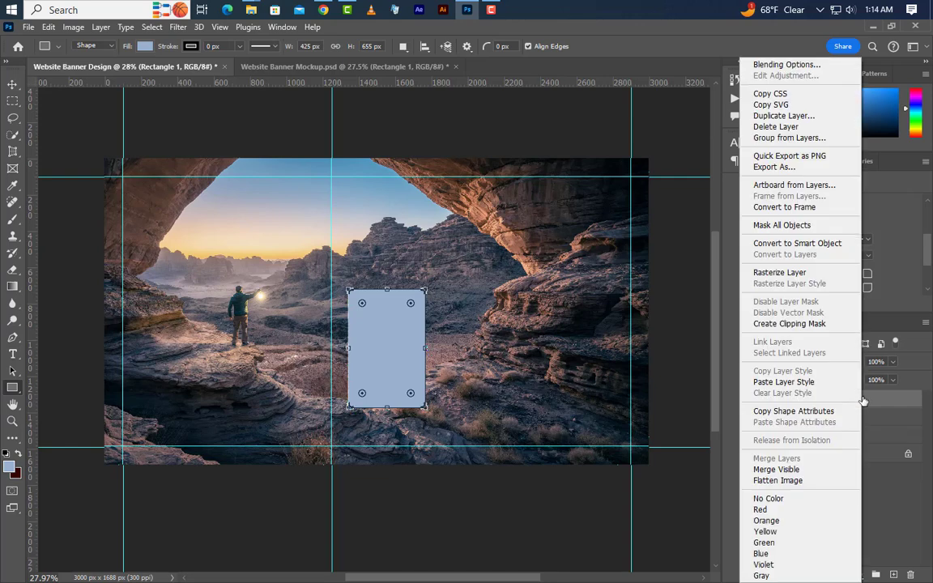
left_click(812, 71)
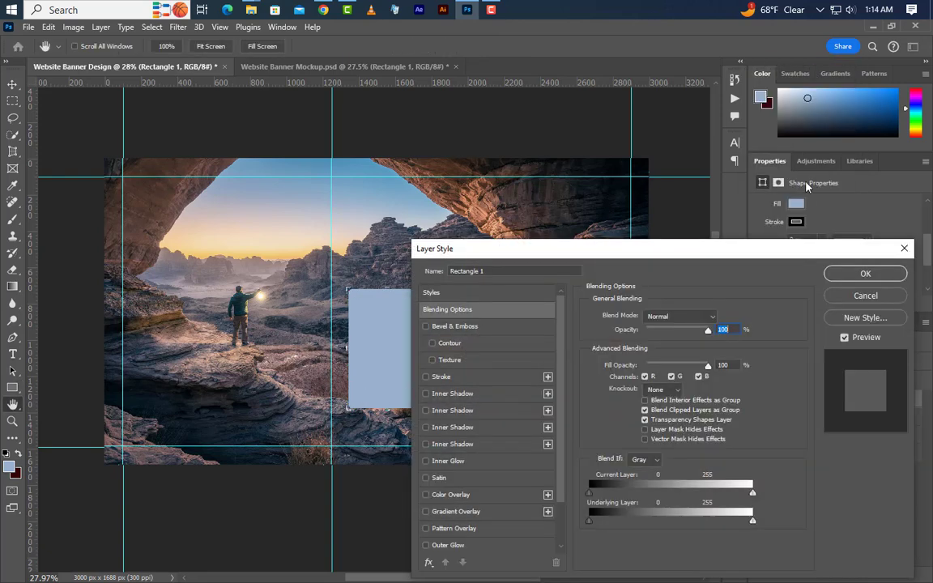
left_click(488, 377)
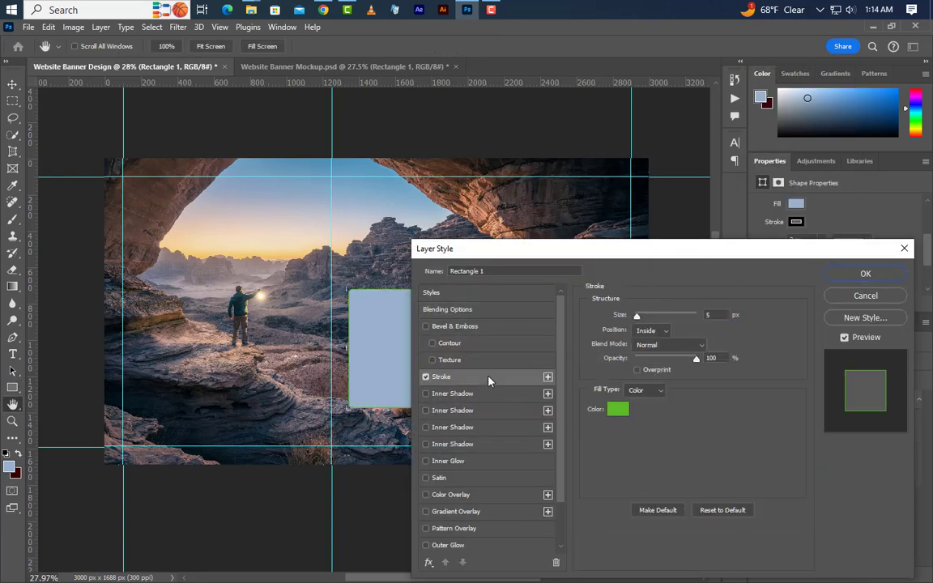
double_click(720, 314)
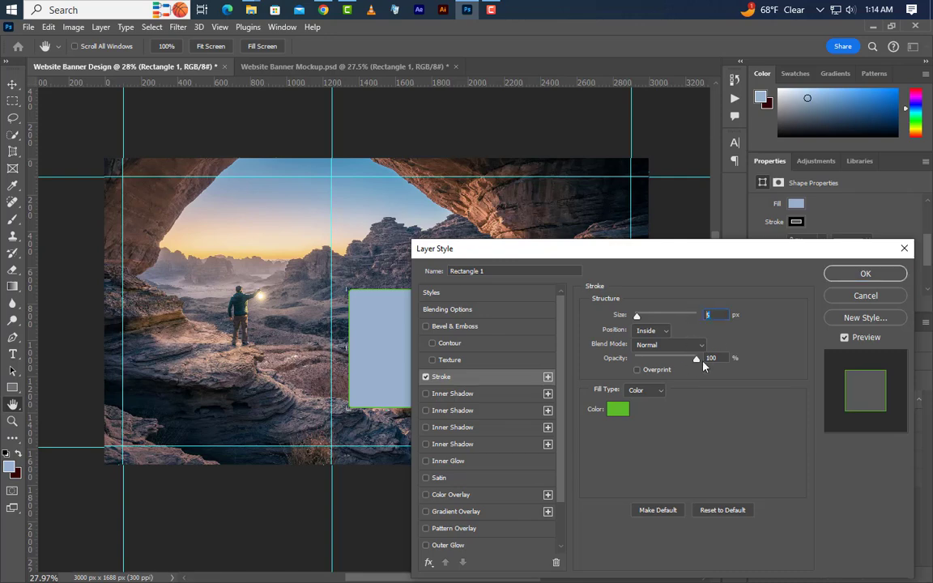
left_click(645, 390)
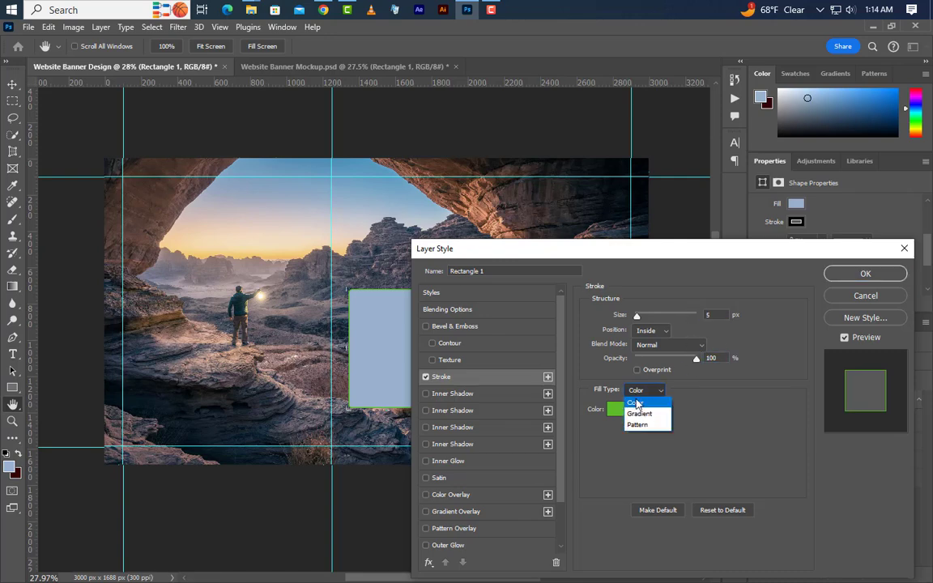
left_click(638, 396)
left_click(617, 411)
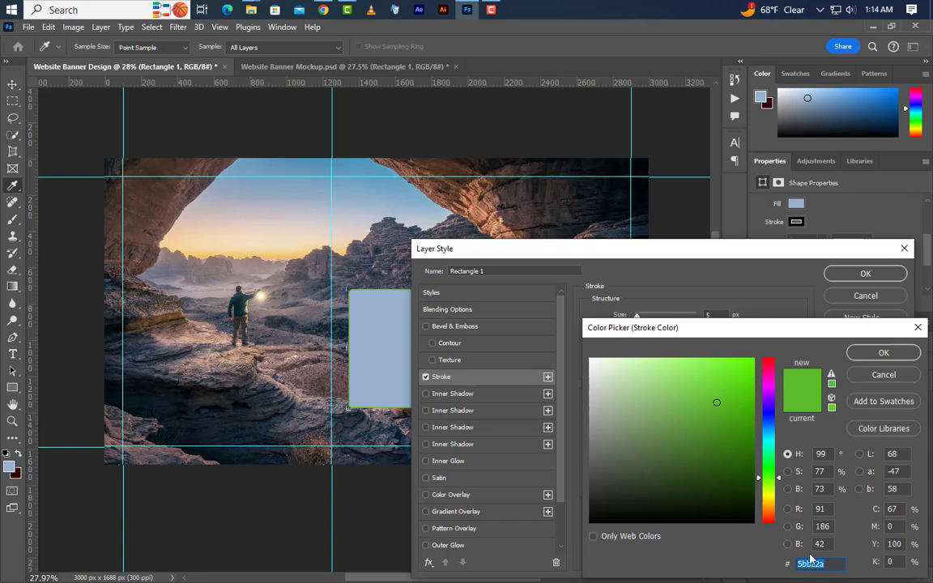
left_click(869, 357)
scroll(474, 488, "down", 1)
scroll(485, 491, "down", 2)
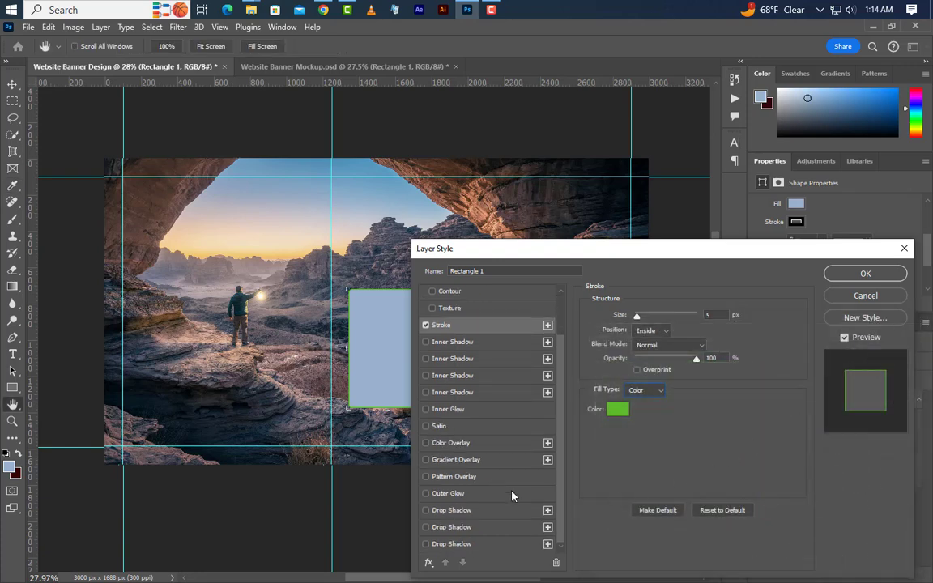
Add a black Multiply drop shadow with 50% opacity, 145° angle, 10 px distance, 5% spread and 25 px size.
left_click(496, 511)
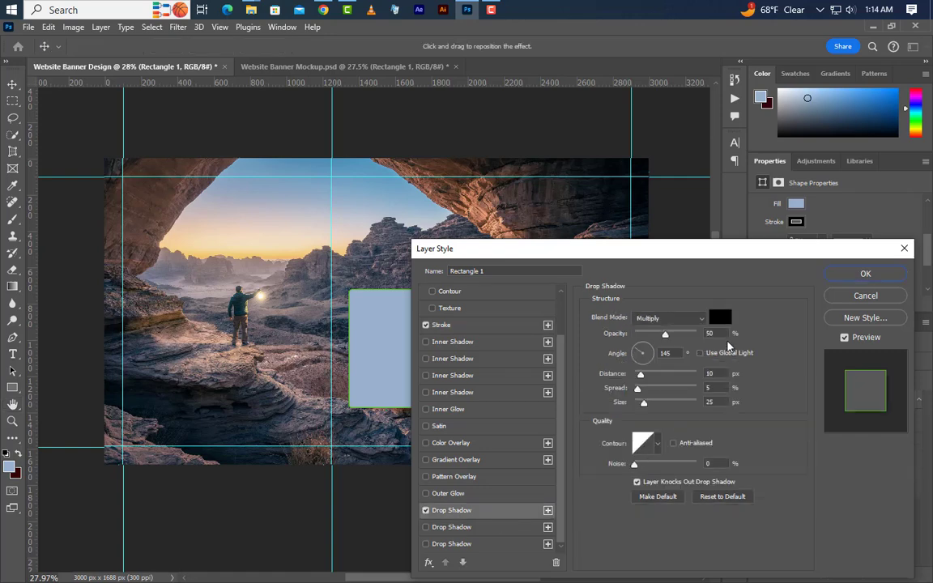
key("Tab")
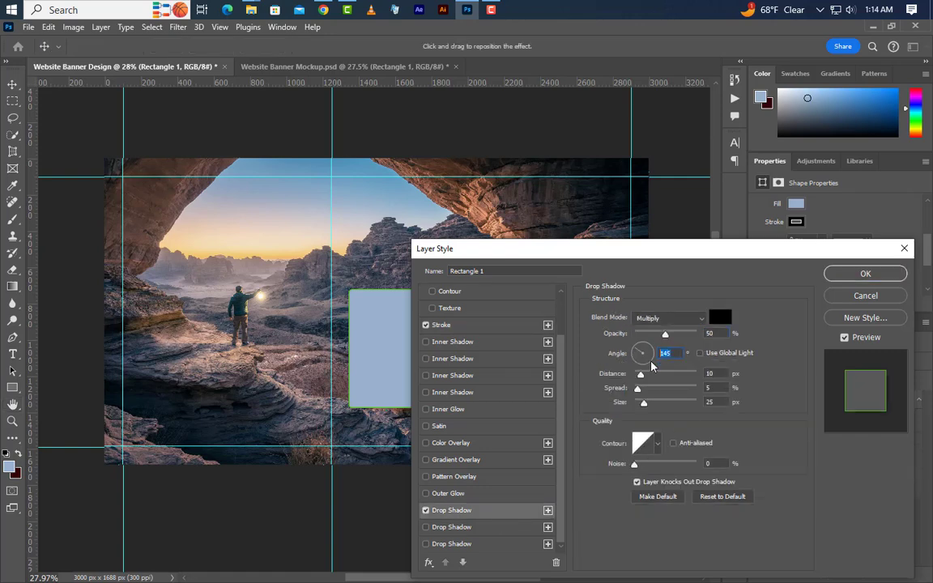
key("Tab")
key("Tab")
key("Tab")
Add a second drop shadow with 75% opacity, 5 px distance, 0% spread and 10 px size, and apply the layer style.
left_click(497, 527)
left_click(702, 375)
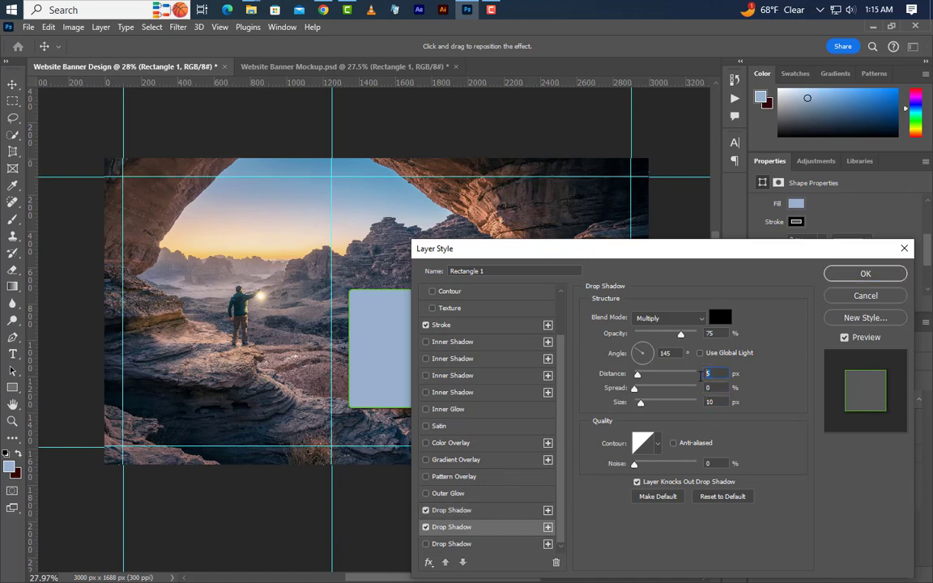
left_click(702, 332)
left_click(889, 274)
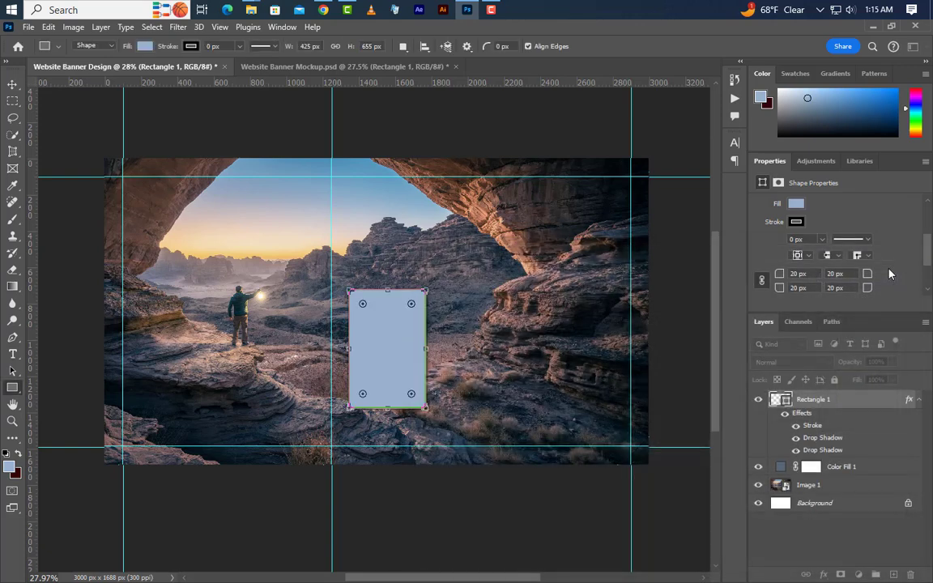
left_click(919, 401)
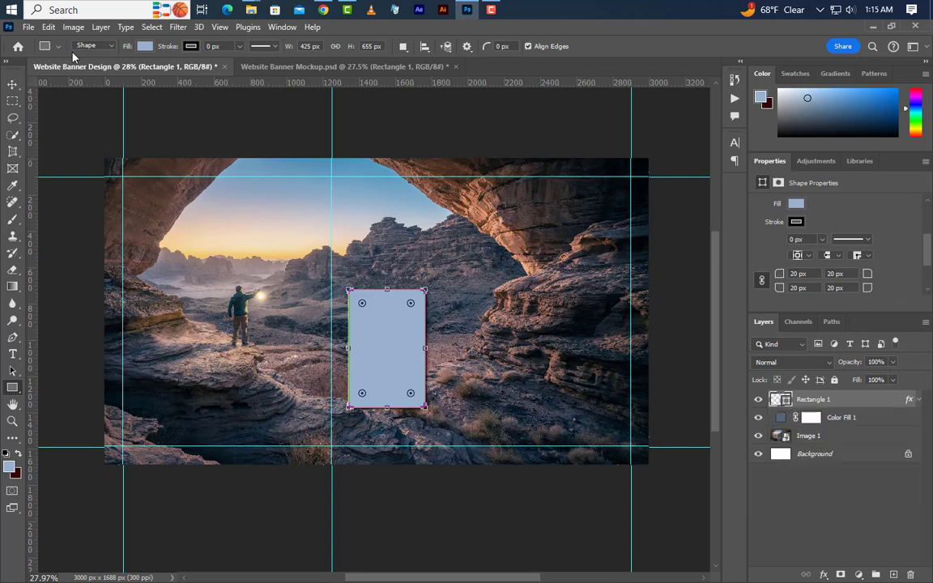
Free-transform the rectangle to align its left edge with the 1250 px guide and its top edge at about 806 px.
left_click(47, 27)
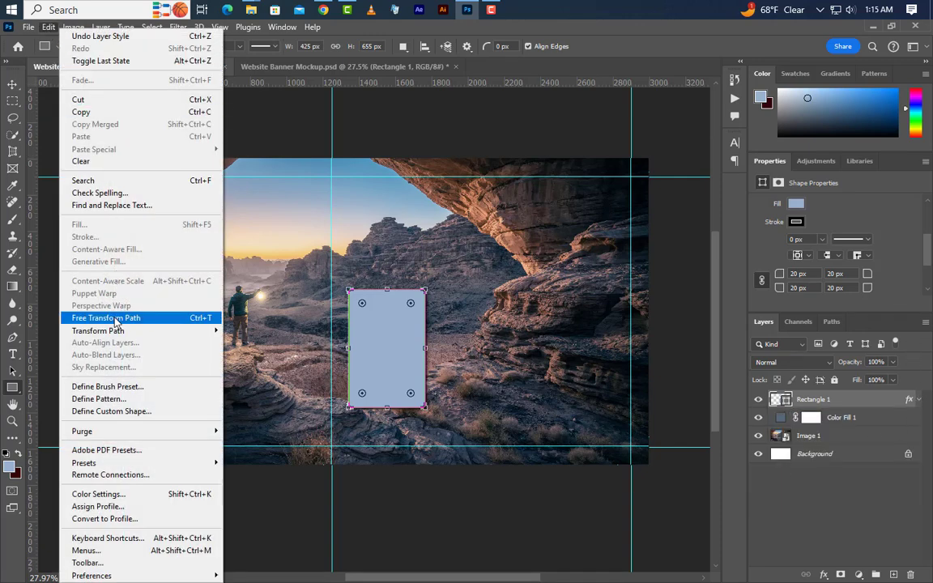
left_click(116, 317)
left_click_drag(398, 344, 382, 359)
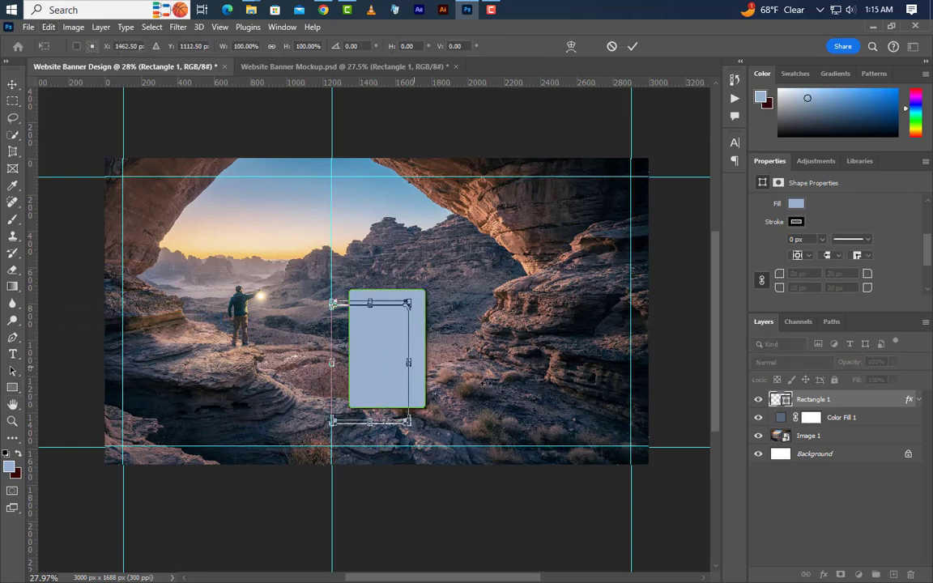
key("Down")
key("Down")
key("Down")
key("Down")
key("Down")
key("Down")
key("Down")
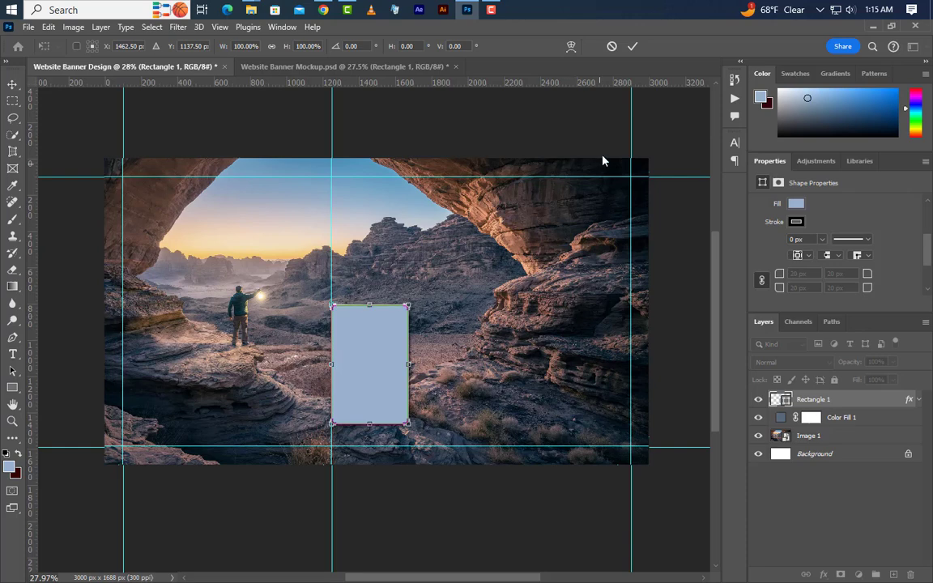
left_click(632, 46)
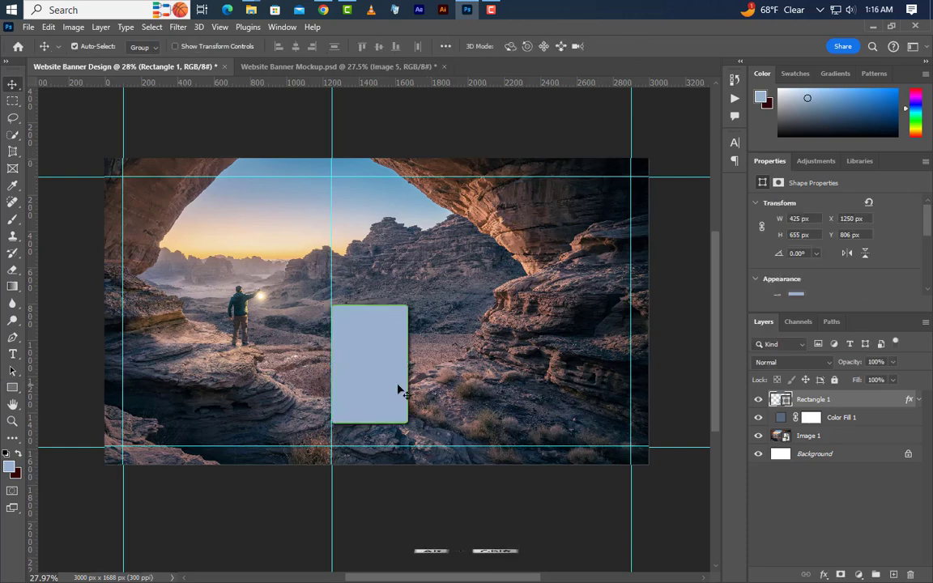
Duplicate the rectangle three times to its right in an evenly spaced row, with the first copy at about X 1746 px.
left_click_drag(399, 391, 489, 392)
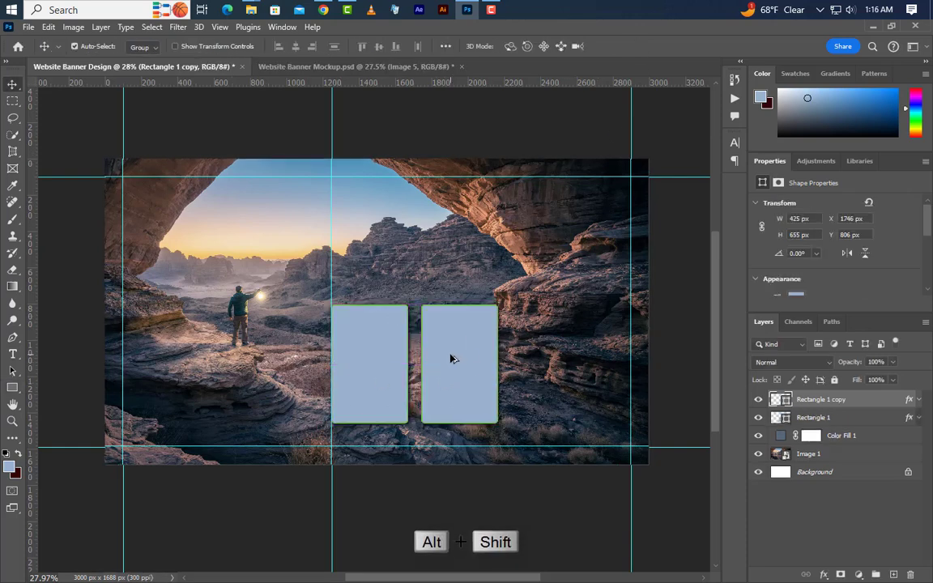
left_click_drag(452, 359, 619, 370)
Place Image 5.jpg directly above the first rectangle's layer and scale it to about 982 x 655 px to match the card's height.
left_click(371, 354)
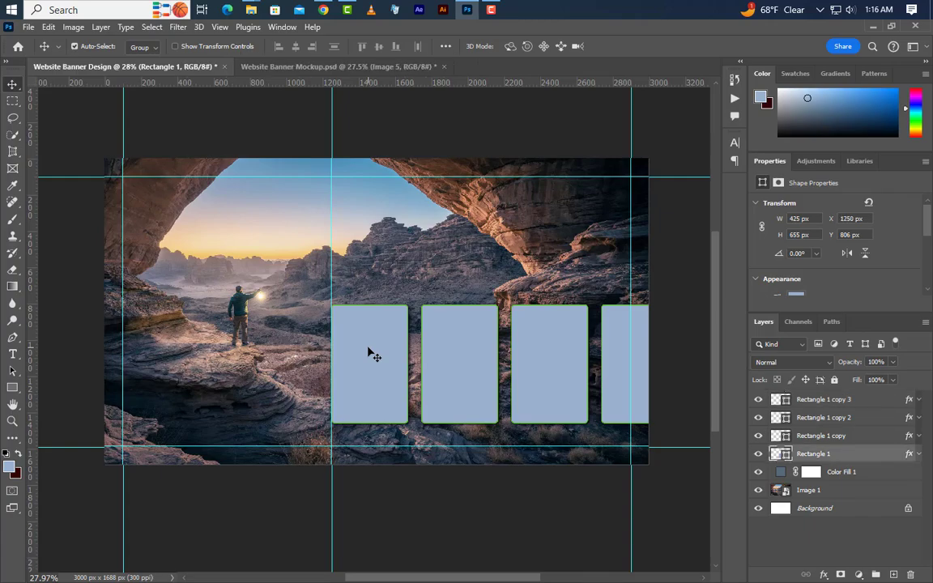
left_click(872, 27)
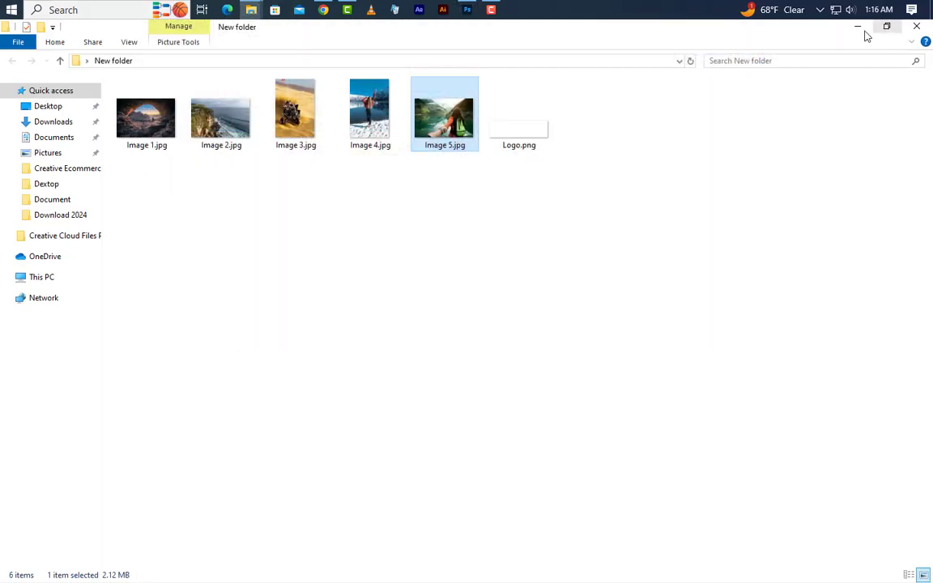
left_click_drag(448, 123, 369, 389)
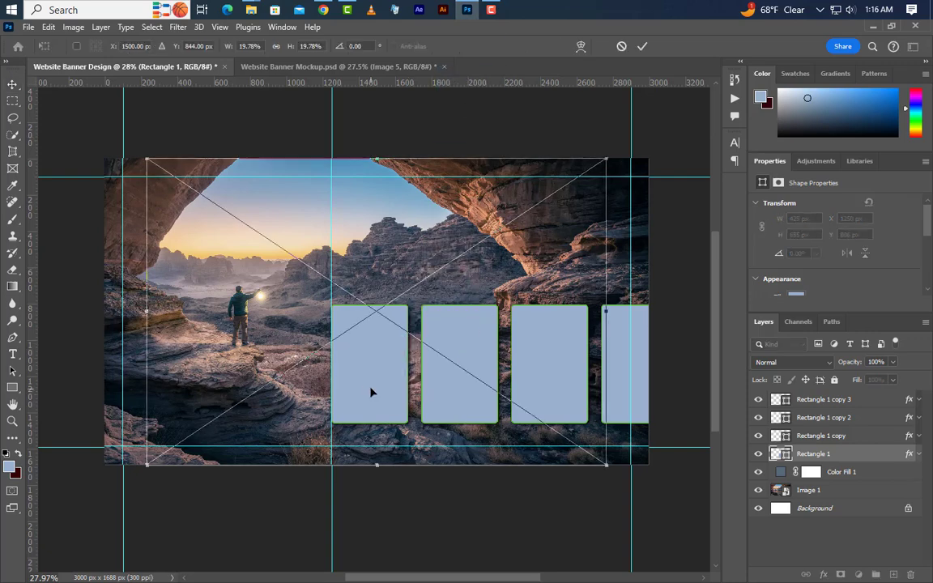
left_click_drag(370, 163, 396, 300)
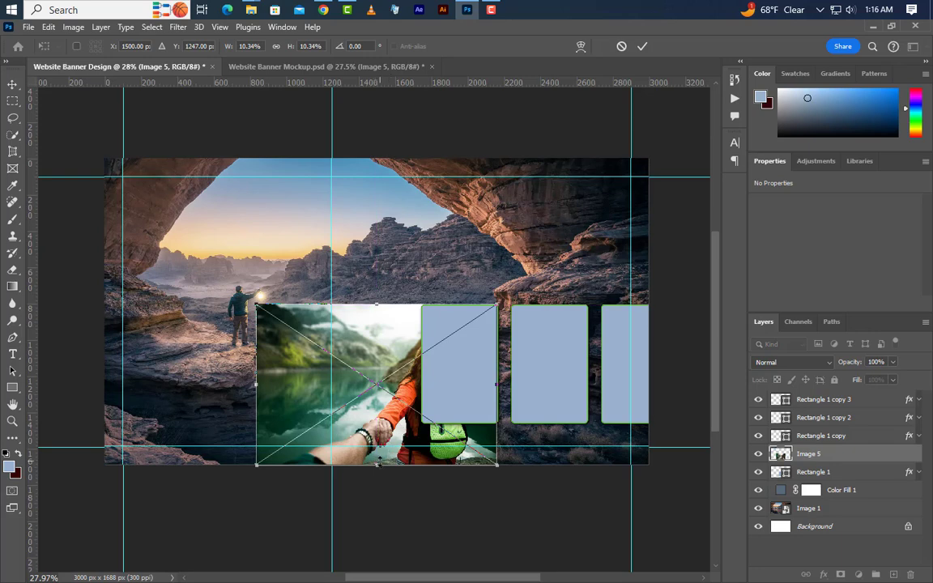
left_click_drag(376, 465, 380, 432)
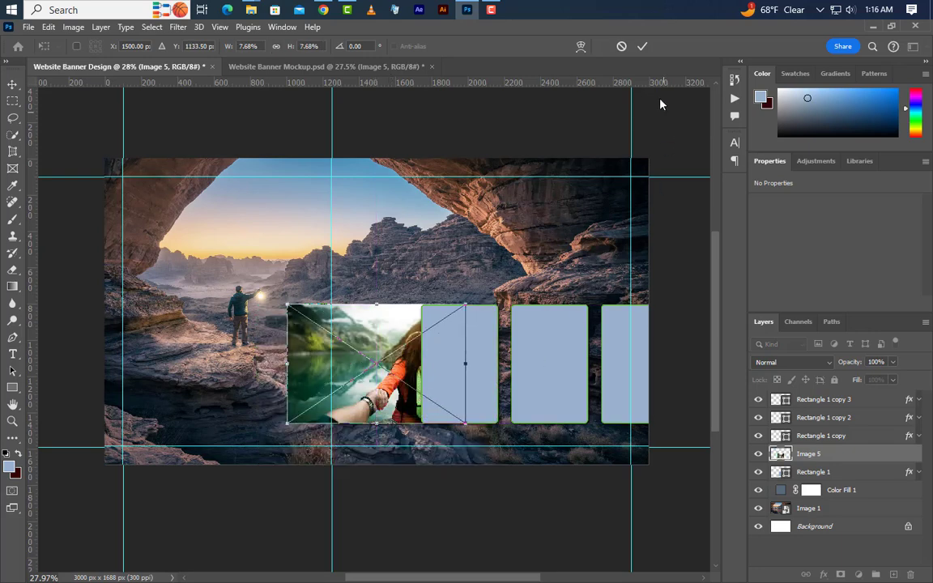
left_click(642, 47)
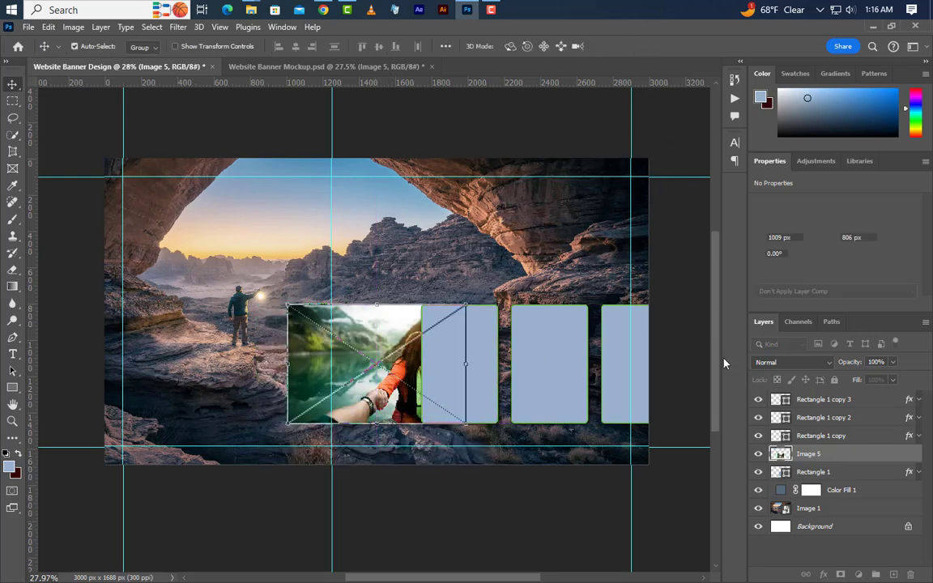
Clip Image 5 to the first rectangle and shift it left until the woman with the backpack fits inside the card.
right_click(842, 459)
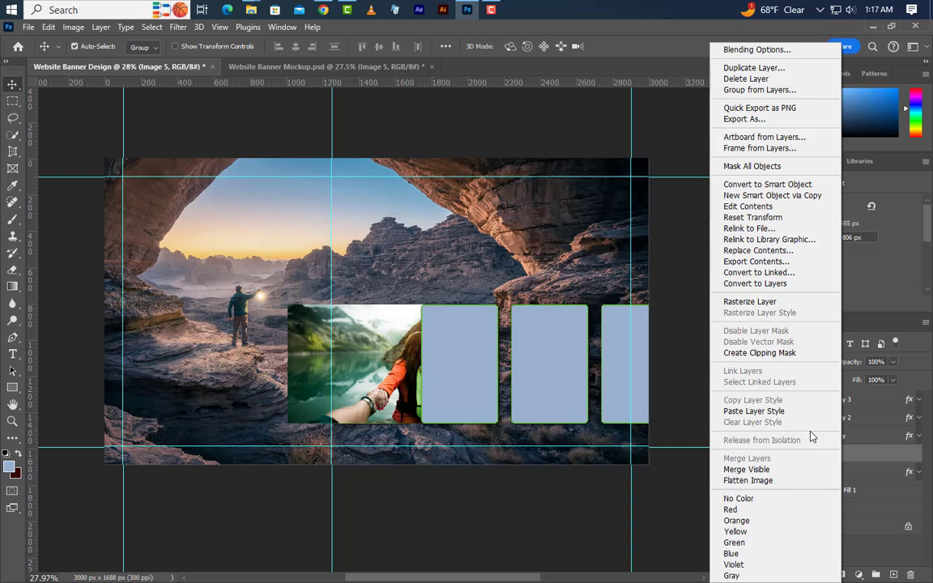
left_click(761, 353)
key("shift+Left")
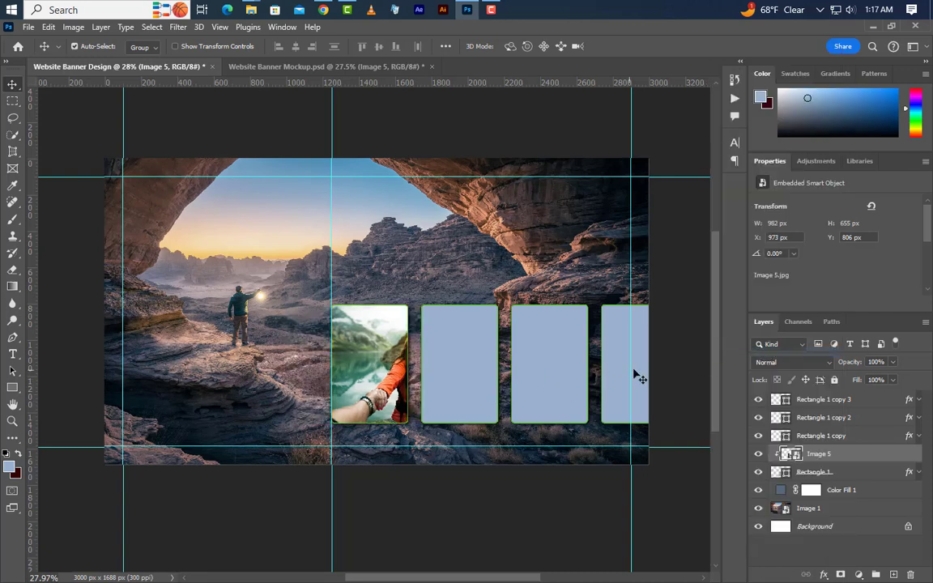
key("shift+Left")
key("shift+Left")
key("shift+Left")
key("shift+Left")
key("shift+Left")
key("shift+Left")
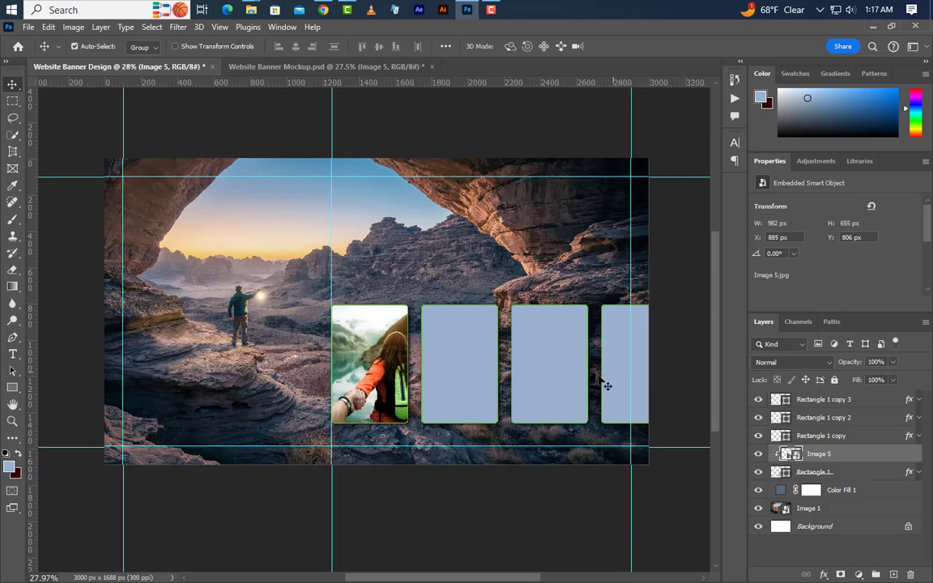
Change the second card's stroke color to white.
left_click(466, 377)
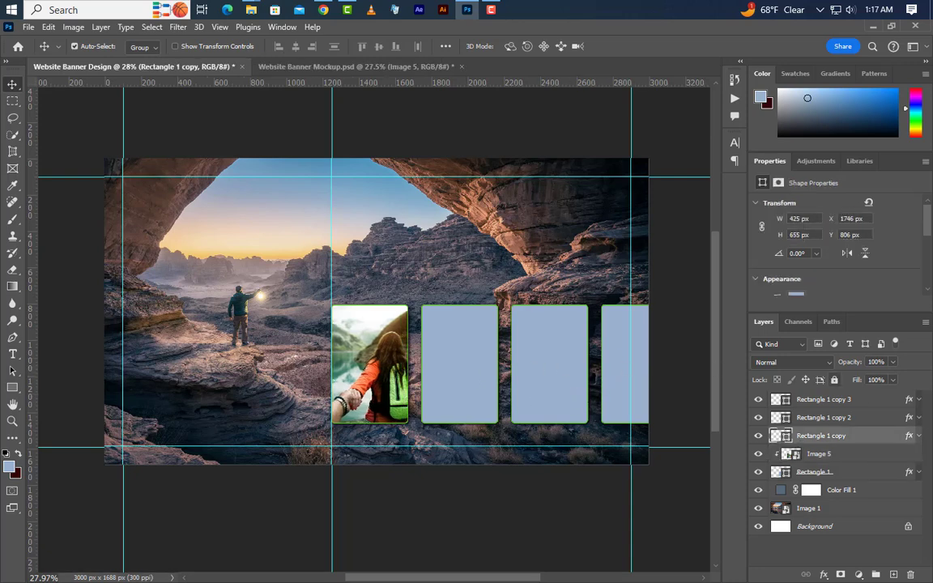
left_click(917, 436)
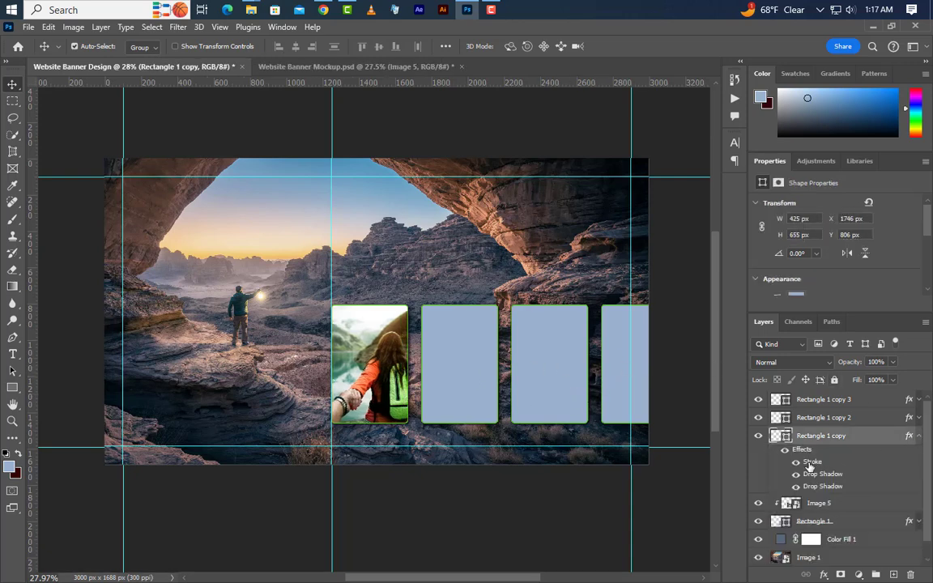
double_click(810, 462)
left_click(623, 409)
left_click_drag(622, 408, 589, 357)
left_click(881, 353)
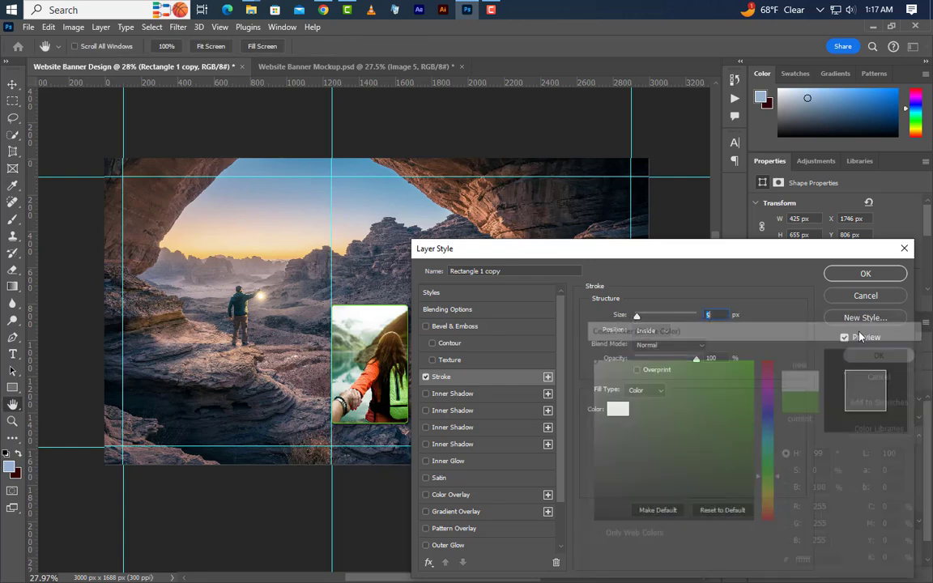
left_click(863, 274)
scroll(917, 417, "down", 1)
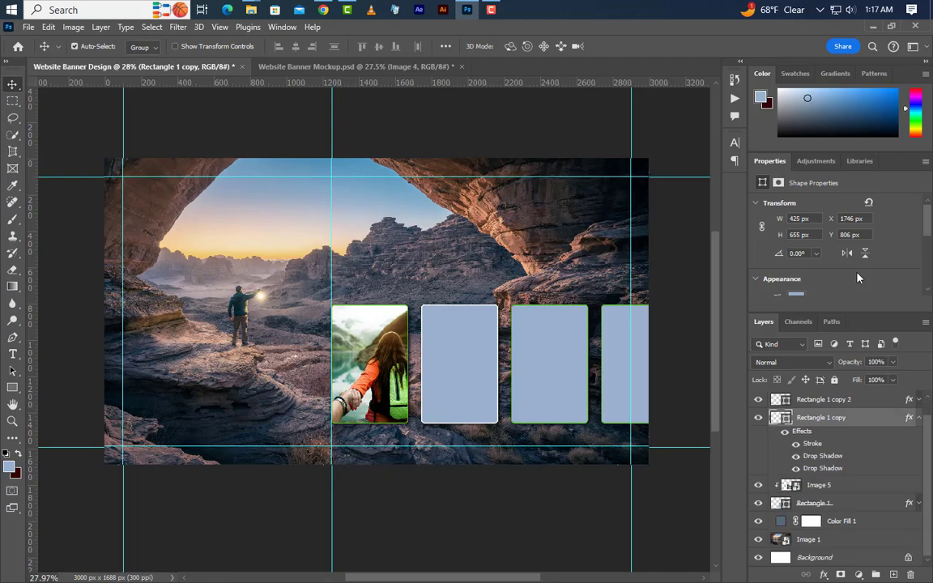
left_click(918, 419)
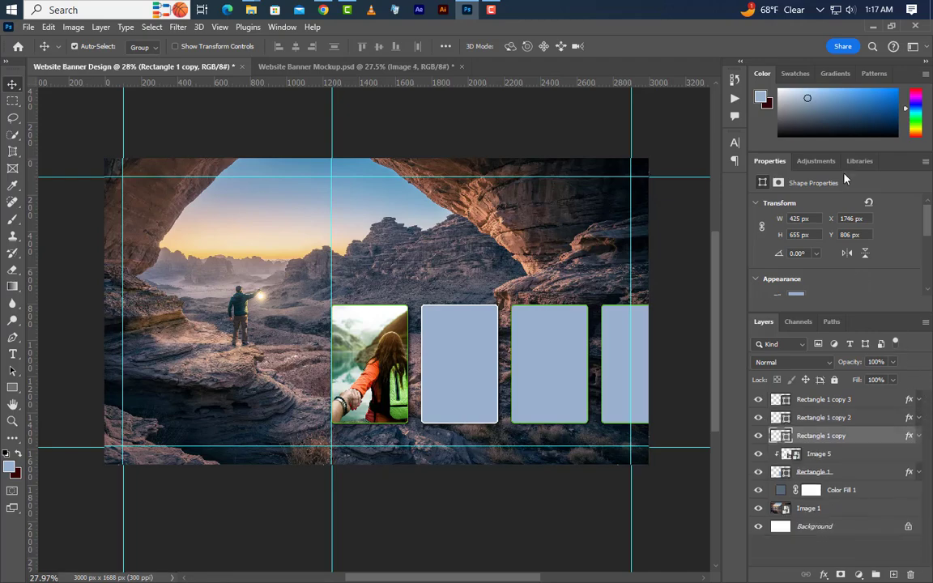
Place Image 4.jpg directly above the second card's layer, centered over that card at about 799 x 1198 px.
left_click(874, 27)
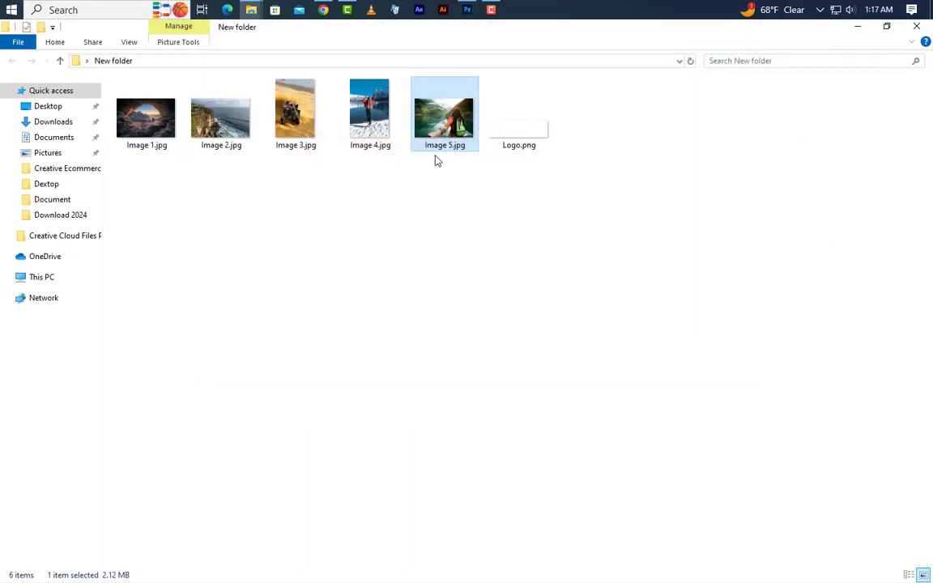
left_click_drag(387, 130, 516, 385)
left_click_drag(542, 348, 518, 348)
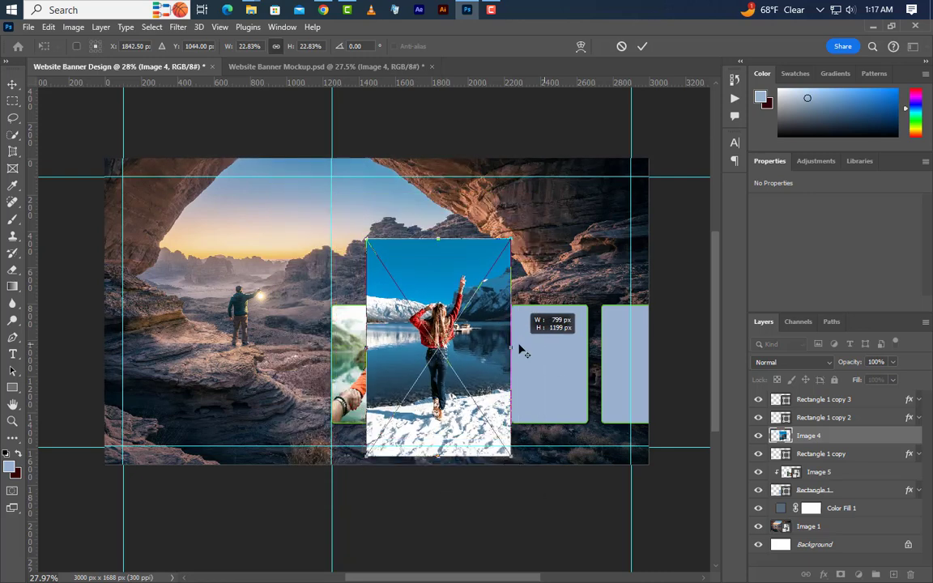
key("Return")
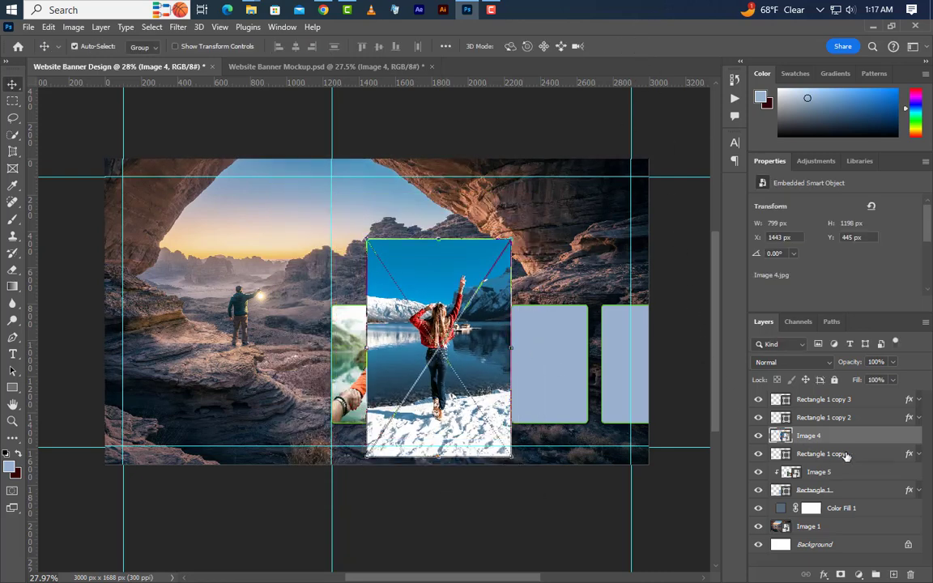
Clip Image 4 to the second card and scale it to 16.20% so the woman in red fits inside the card.
right_click(850, 434)
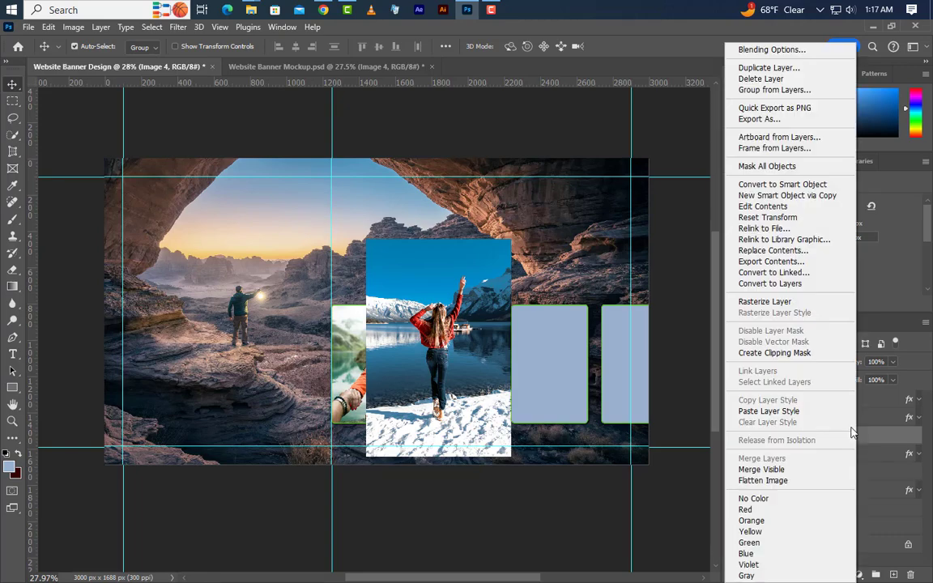
left_click(806, 352)
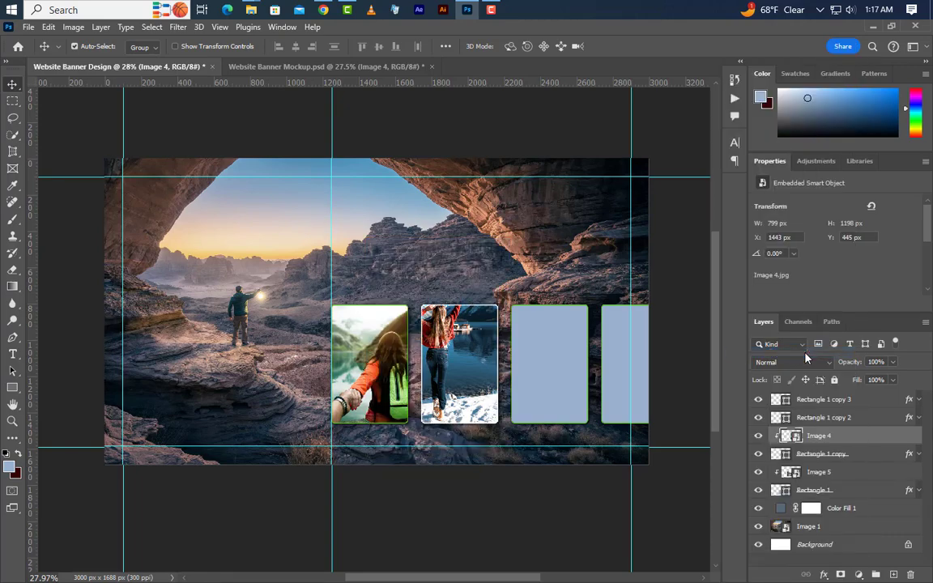
left_click(48, 27)
left_click(127, 320)
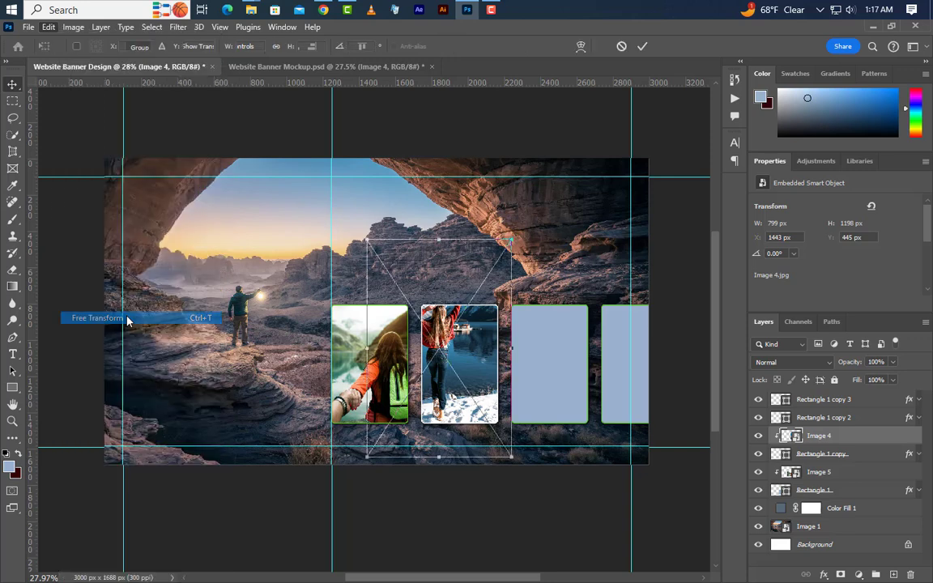
left_click_drag(466, 368, 487, 390)
left_click_drag(535, 370, 480, 367)
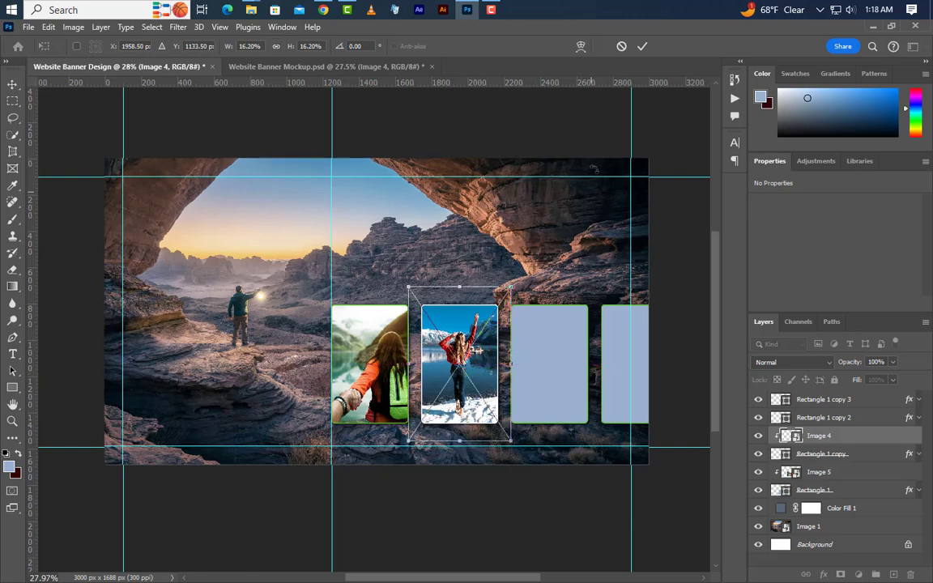
left_click(642, 47)
Change the third card's stroke color to dd9327.
left_click(562, 366)
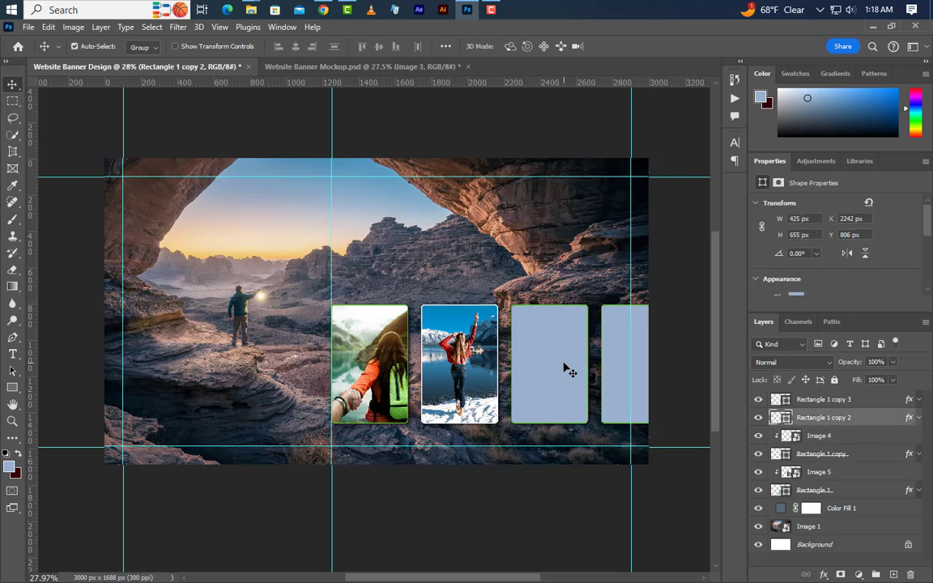
left_click(918, 418)
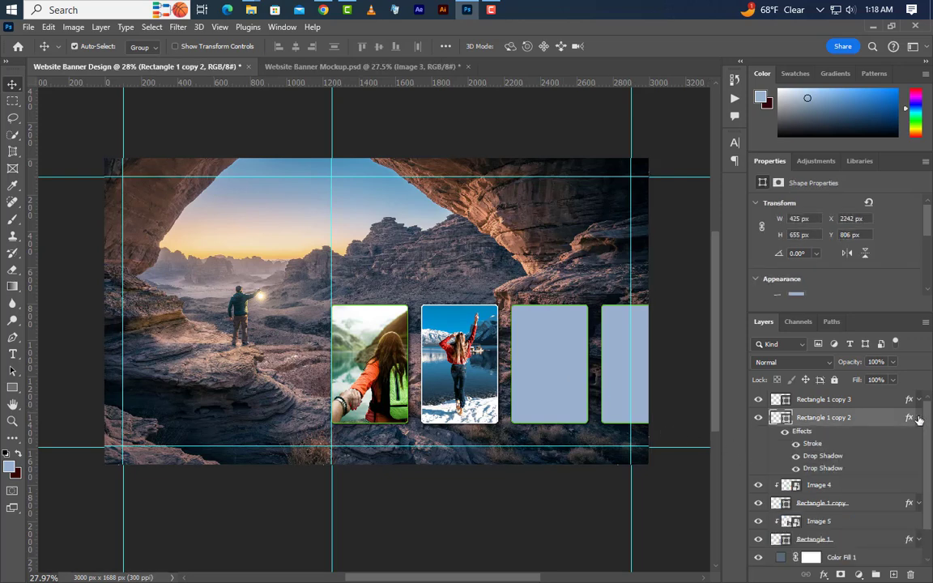
double_click(812, 444)
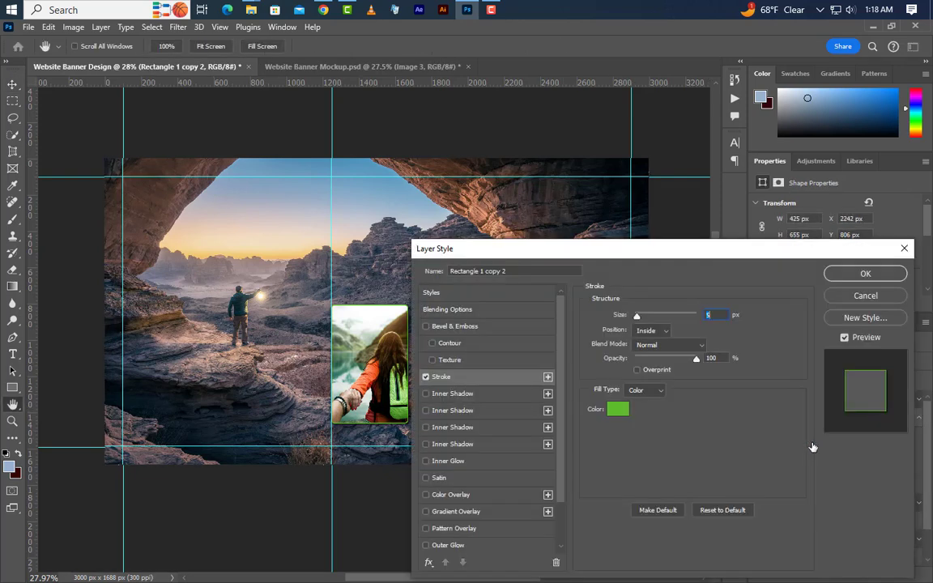
left_click(619, 410)
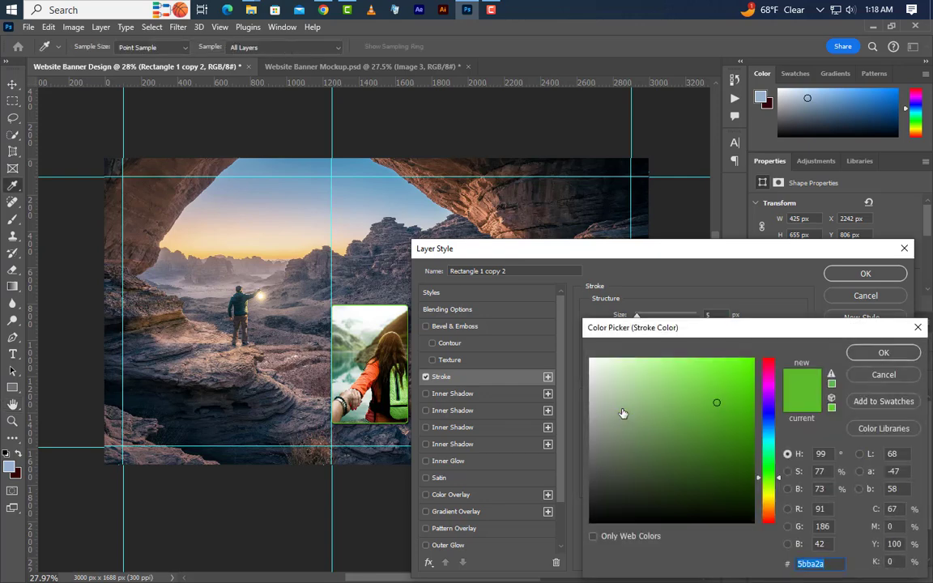
type("dd9327")
left_click_drag(824, 565, 774, 559)
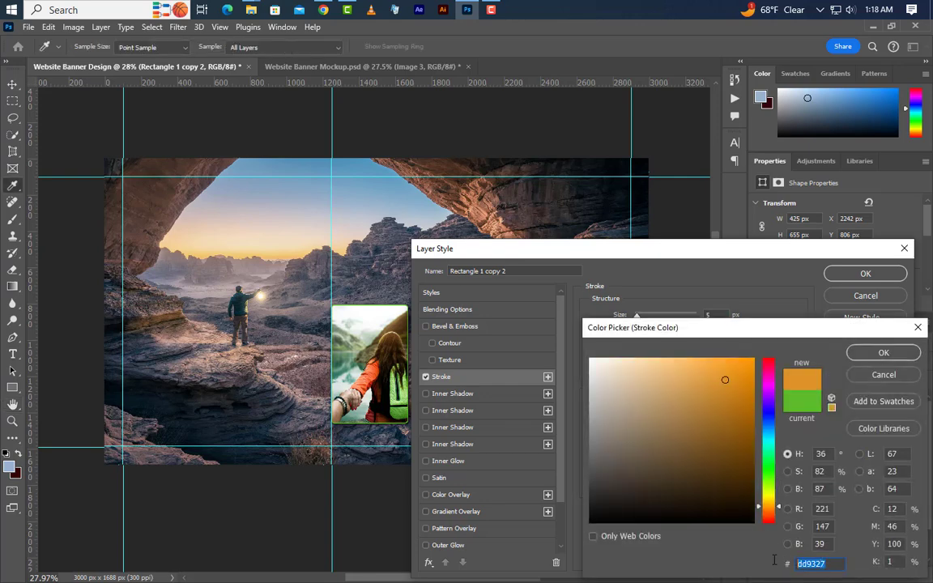
left_click(882, 353)
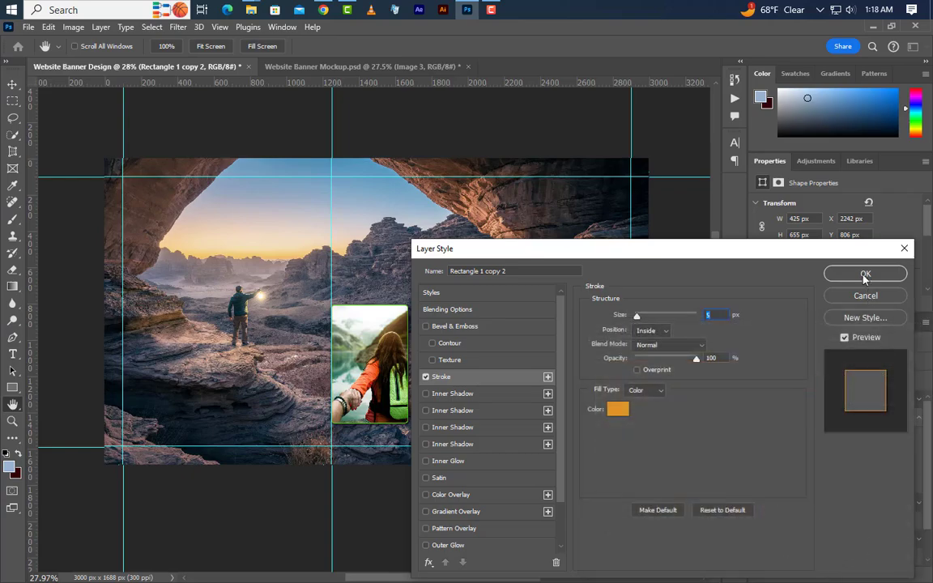
left_click(864, 274)
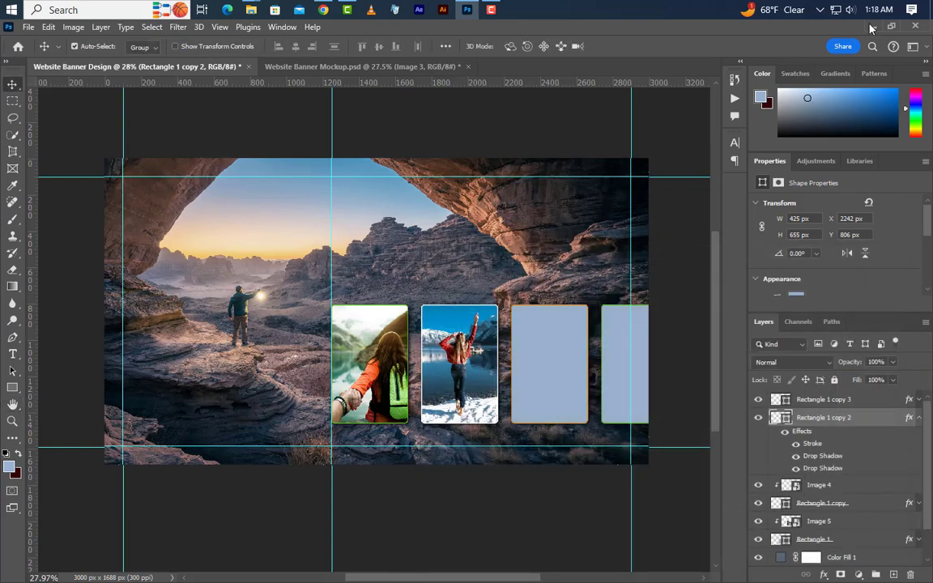
Place Image 3.jpg directly above the third card's layer at about 527 x 791 px and clip it to that card.
key("alt+Tab")
left_click_drag(295, 113, 462, 332)
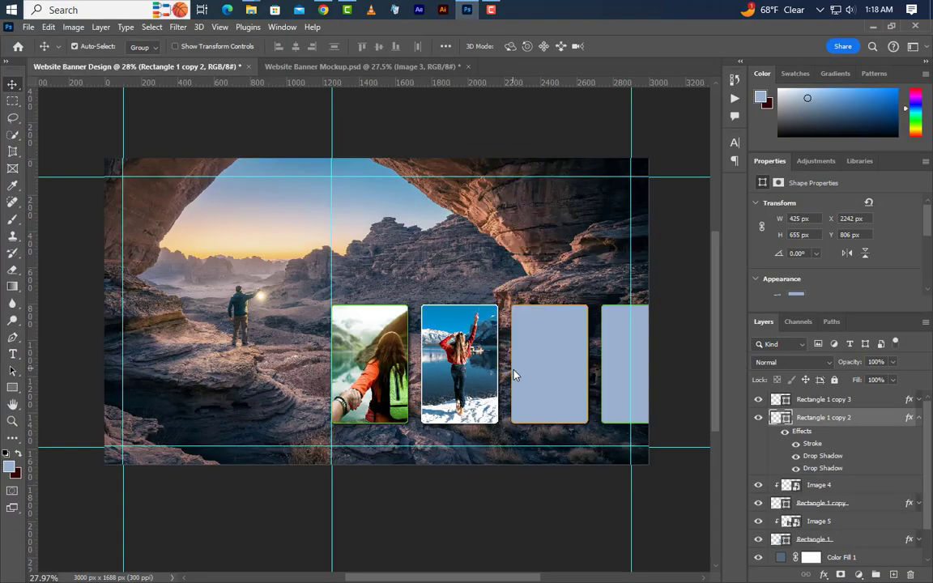
left_click_drag(348, 400, 579, 360)
scroll(346, 349, "down", 2)
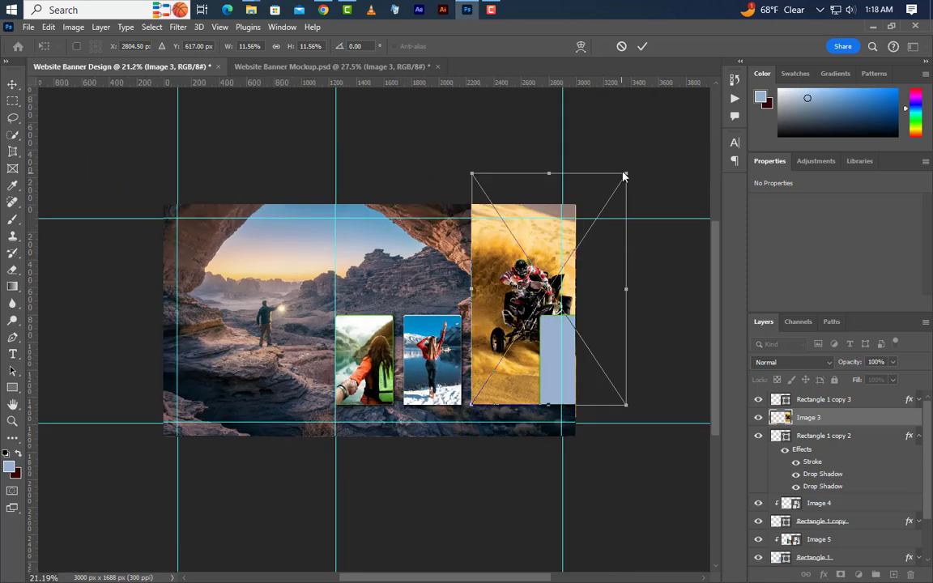
left_click_drag(623, 175, 509, 273)
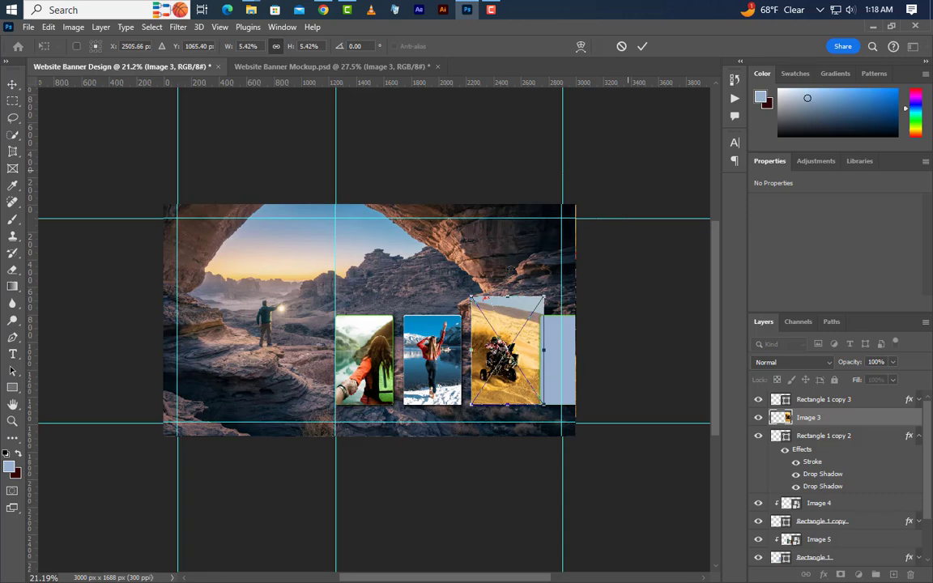
left_click(642, 48)
right_click(843, 422)
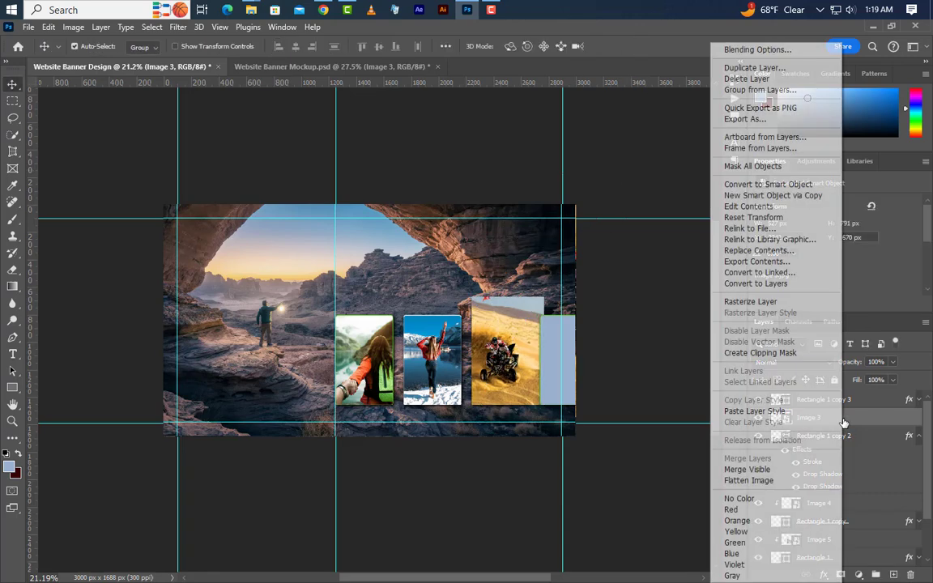
left_click(760, 353)
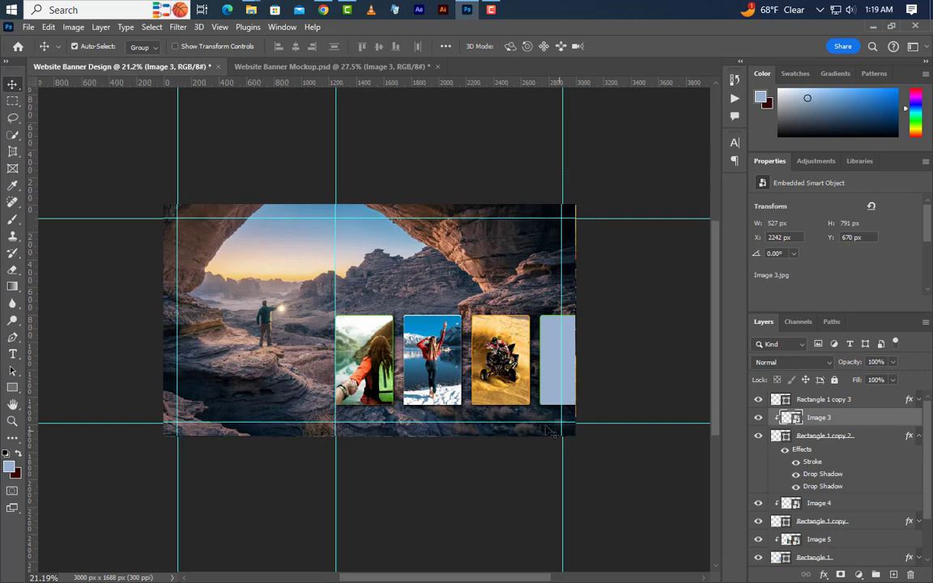
Change the fourth card's stroke color to 2c98d0.
scroll(492, 386, "up", 2)
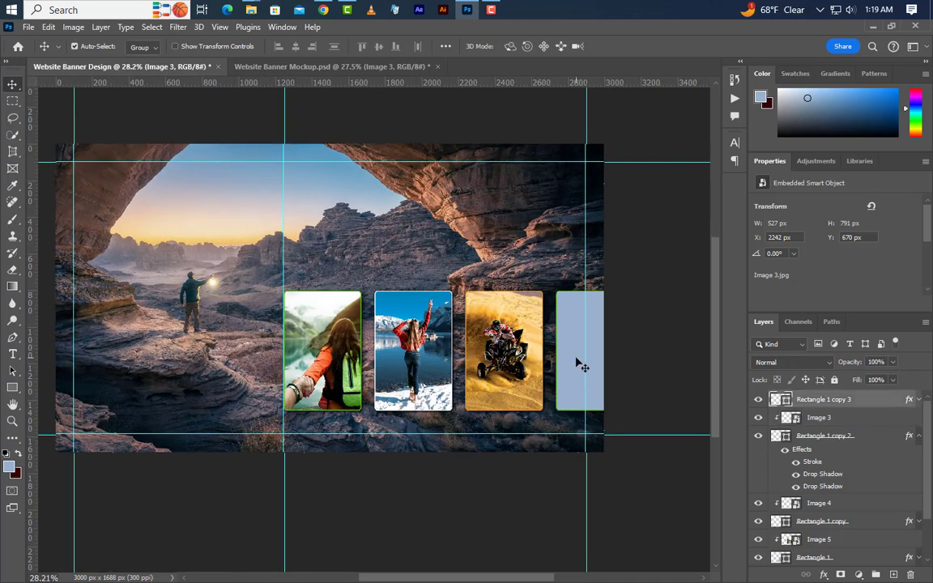
left_click(580, 366)
left_click(919, 400)
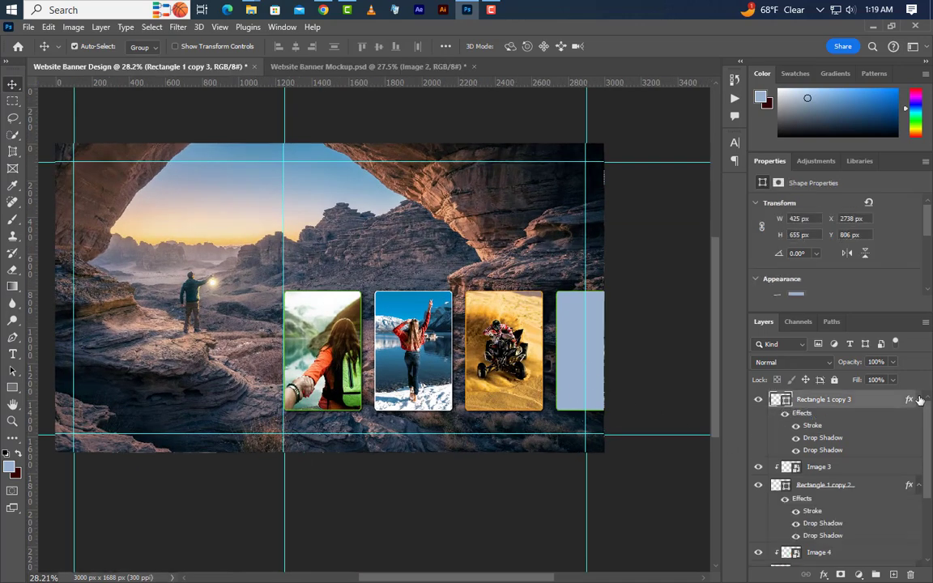
double_click(813, 427)
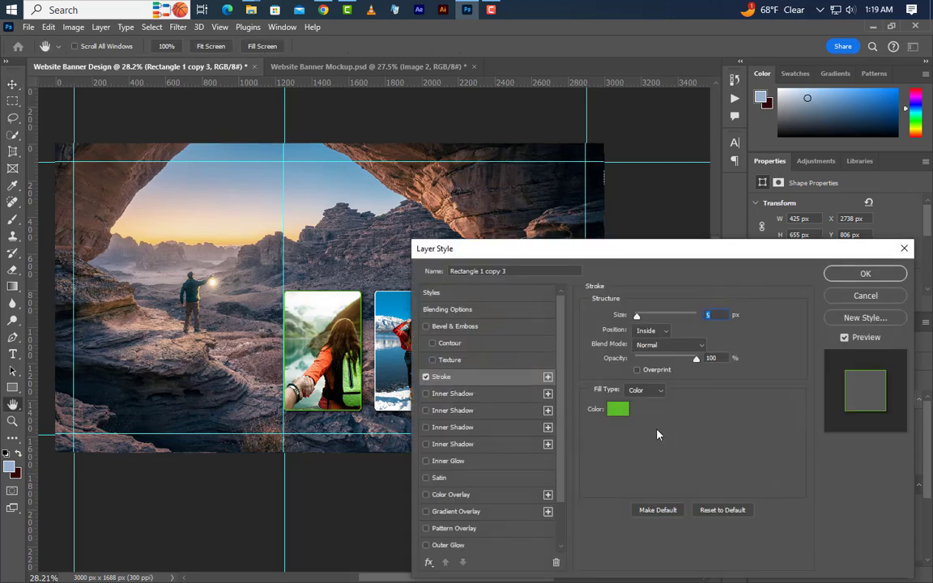
left_click(617, 412)
type("2c98d0")
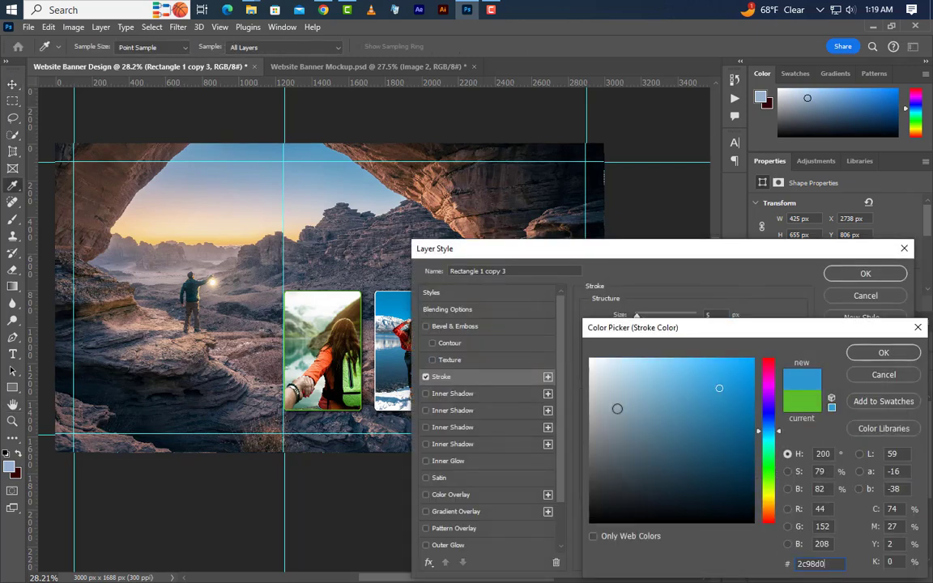
left_click_drag(821, 567, 782, 564)
left_click(881, 353)
left_click(863, 273)
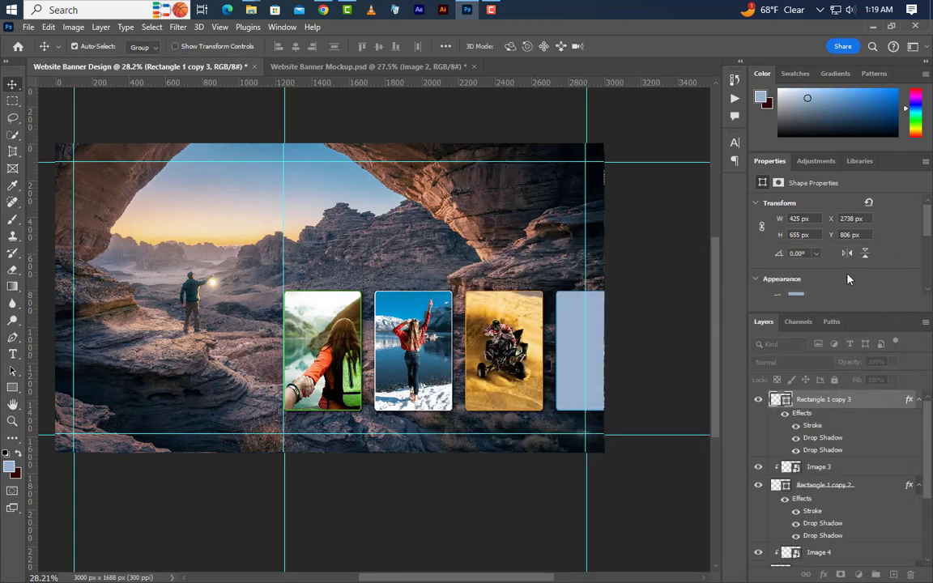
Place Image 2.jpg directly above the fourth card's layer, covering that card at about 1364 x 909 px.
left_click(873, 27)
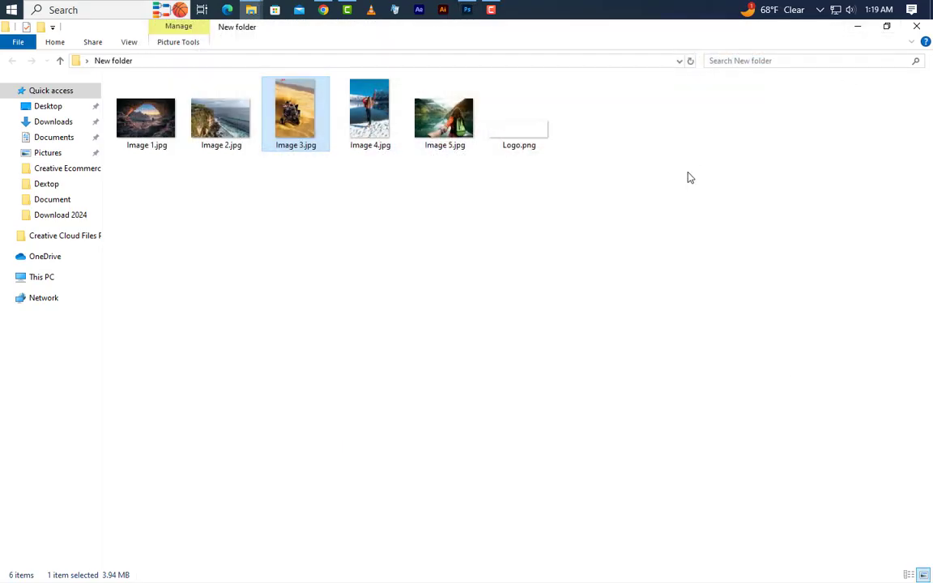
left_click_drag(202, 104, 542, 350)
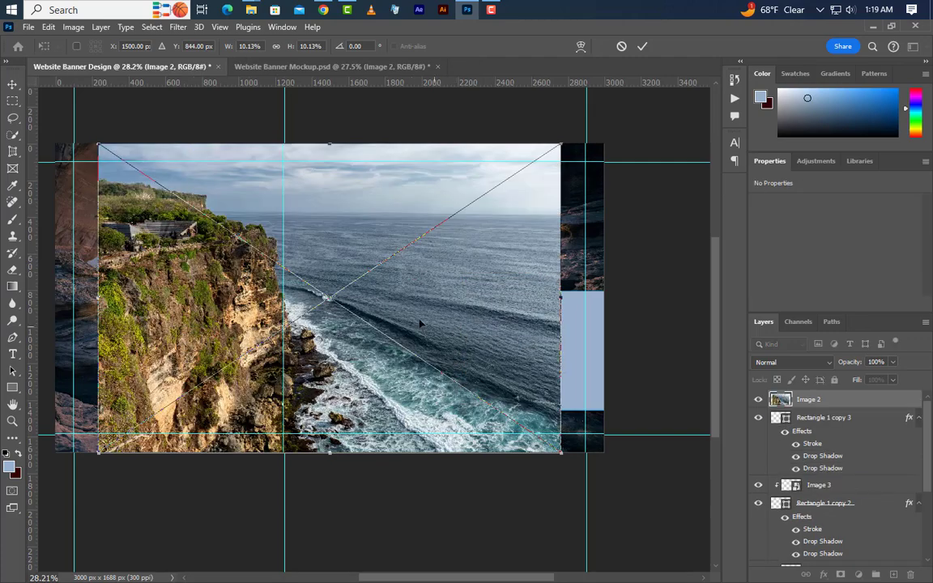
left_click_drag(413, 317, 708, 334)
left_click_drag(585, 154, 586, 252)
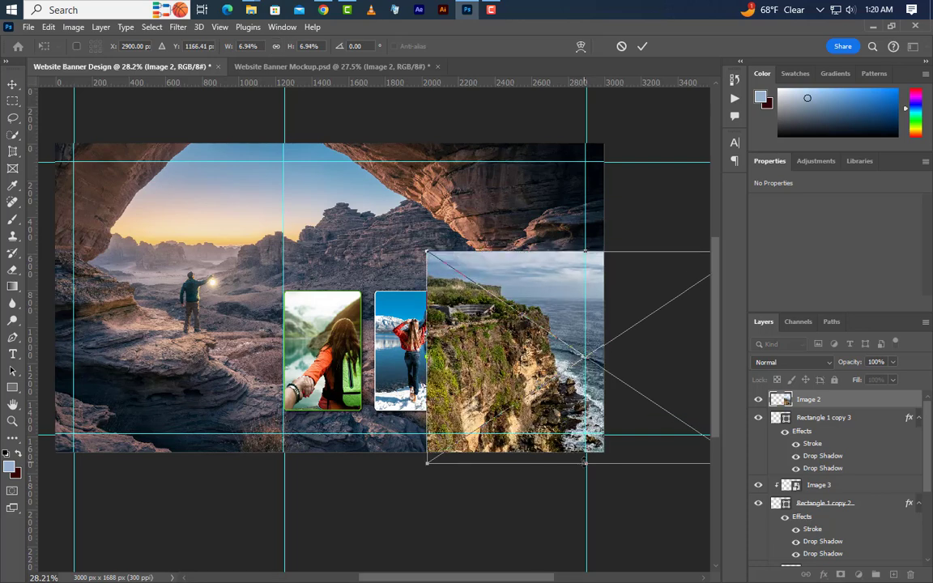
left_click_drag(585, 463, 576, 418)
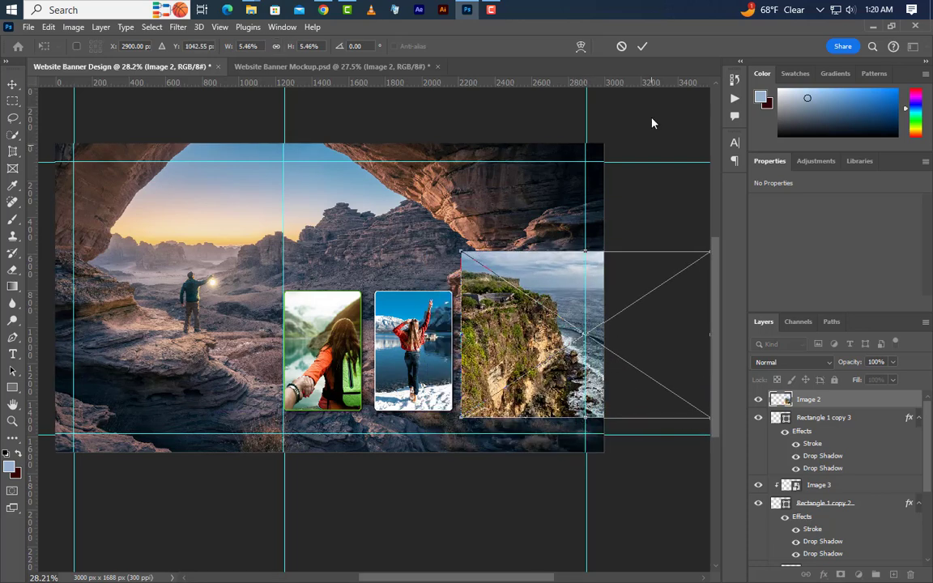
left_click(644, 46)
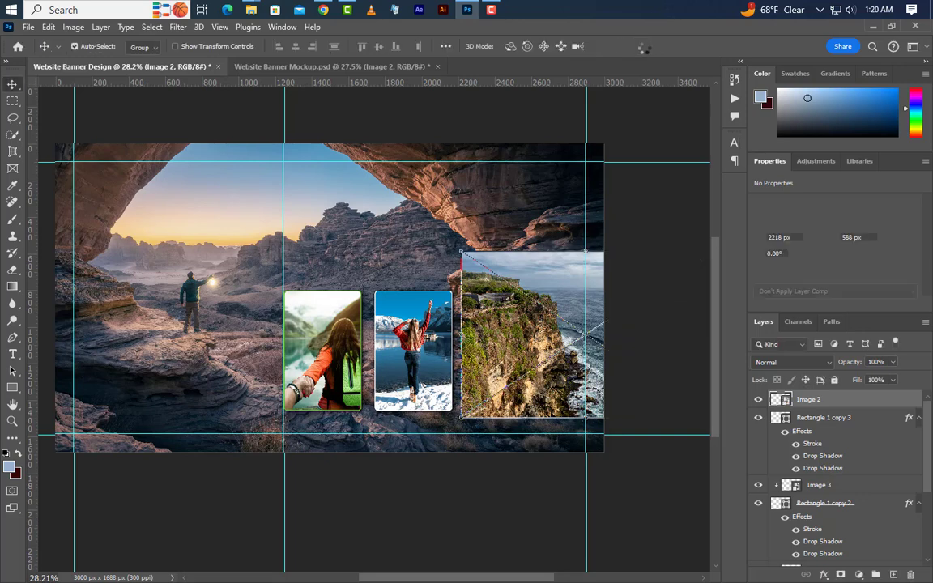
Clip Image 2 to the fourth card and nudge the cards with their photos slightly closer together.
right_click(856, 403)
left_click(771, 352)
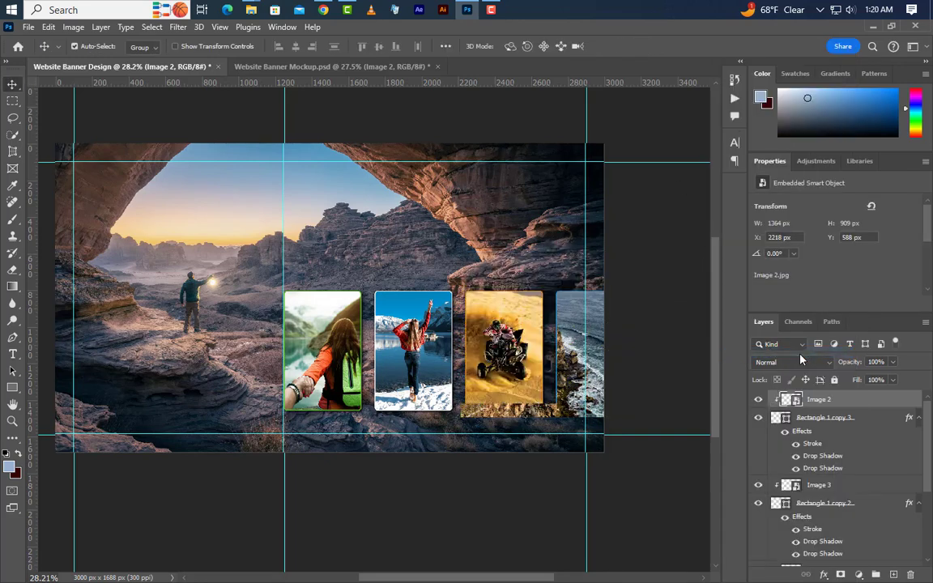
key("Right")
key("Right")
key("Right")
key("Right")
key("Right")
key("Right")
key("Right")
key("Right")
key("Right")
key("Right")
key("Right")
key("Right")
key("Right")
key("Right")
key("Right")
key("Right")
key("Right")
key("Right")
key("Right")
key("Right")
key("Right")
key("Right")
key("Right")
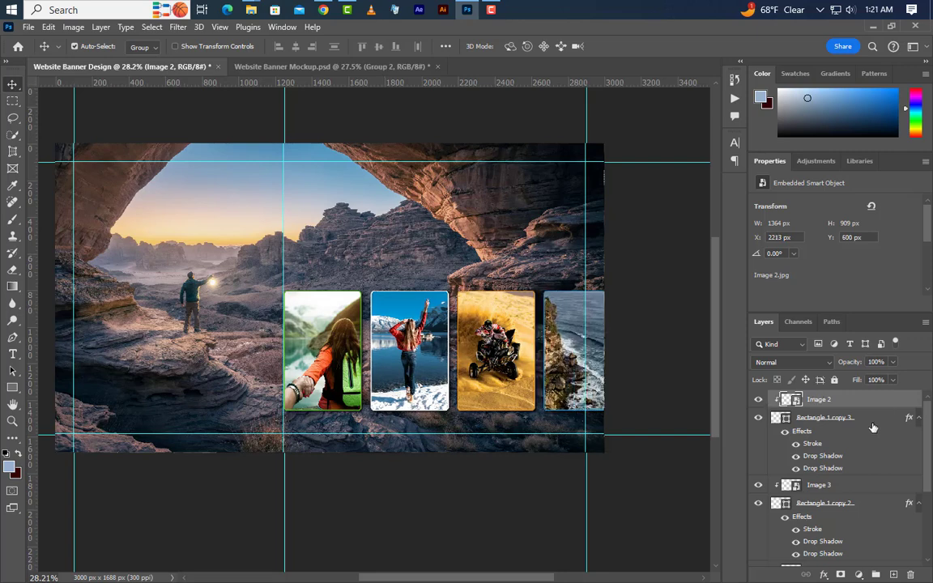
Collapse the layer effects and group the four card layers with their clipped photos.
left_click(874, 422, "ctrl")
left_click(918, 419)
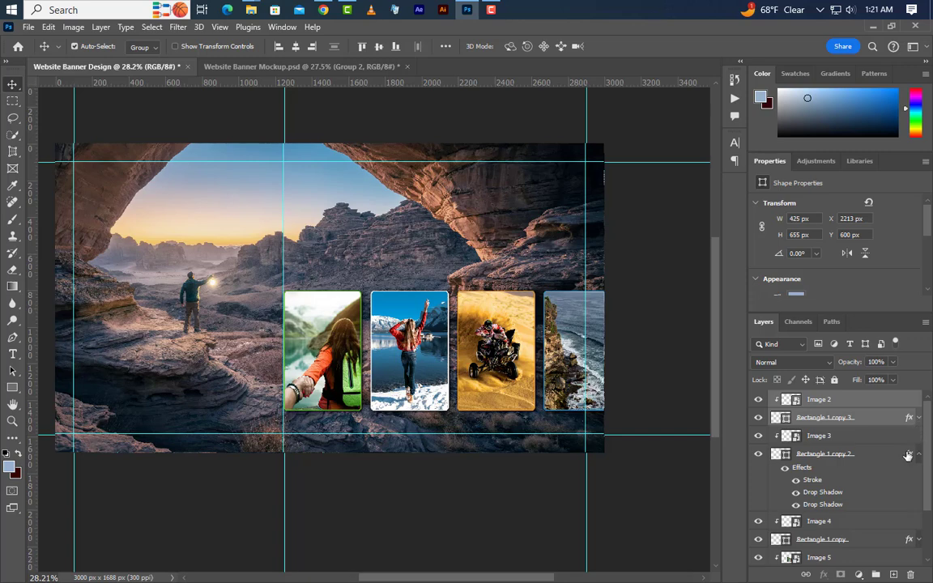
left_click(917, 454)
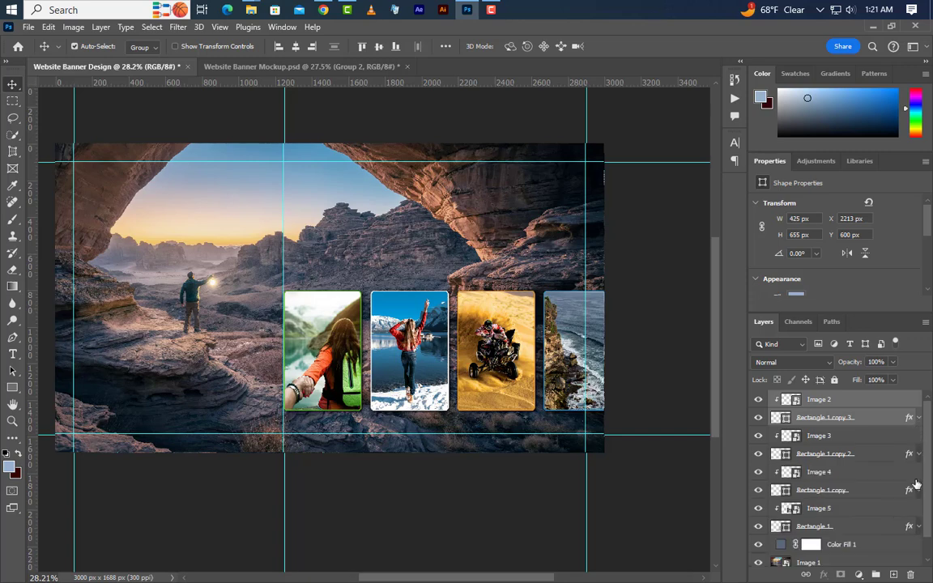
left_click(863, 435, "ctrl")
left_click(863, 453, "ctrl")
left_click(862, 471, "ctrl")
left_click(864, 490, "ctrl")
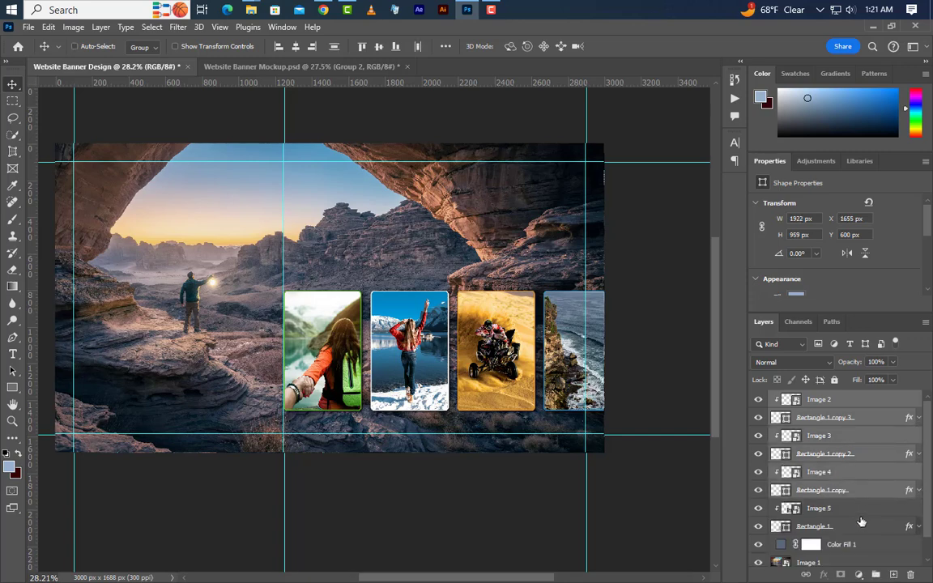
left_click(863, 509, "ctrl")
left_click(863, 528, "ctrl")
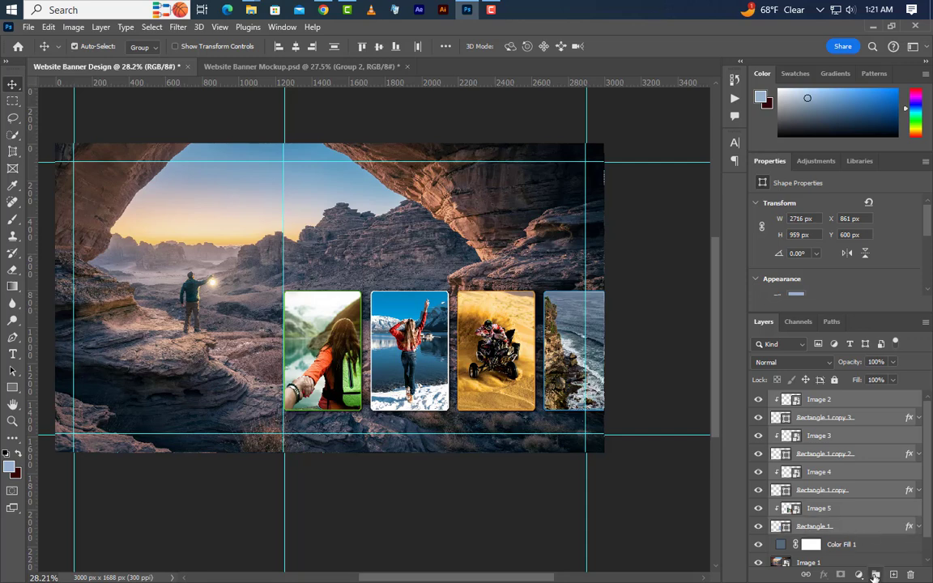
key("ctrl+g")
Rename the group of cards and photos as Image.
double_click(806, 399)
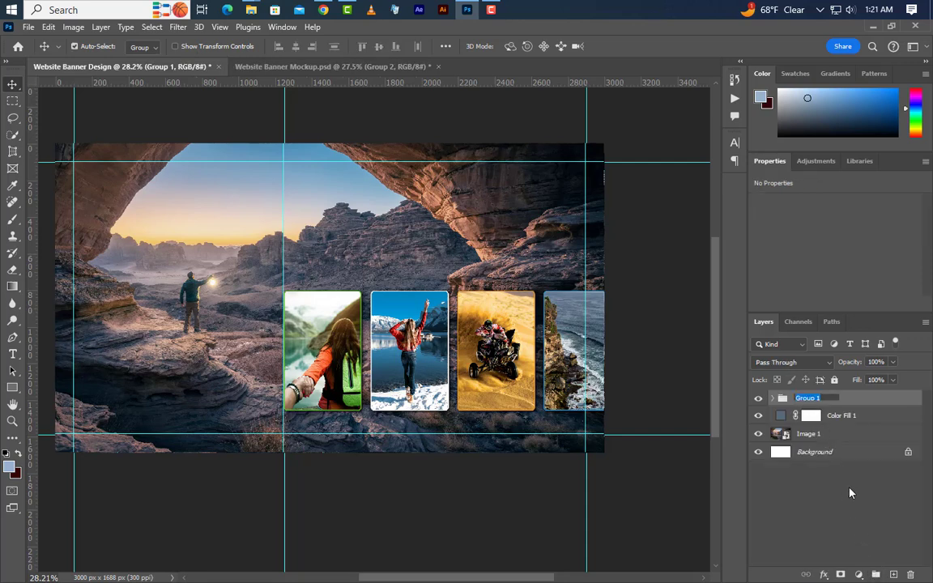
type("Image")
key("Return")
Group the Color Fill 1 and Image 1 layers and rename the group as Background.
left_click(859, 416)
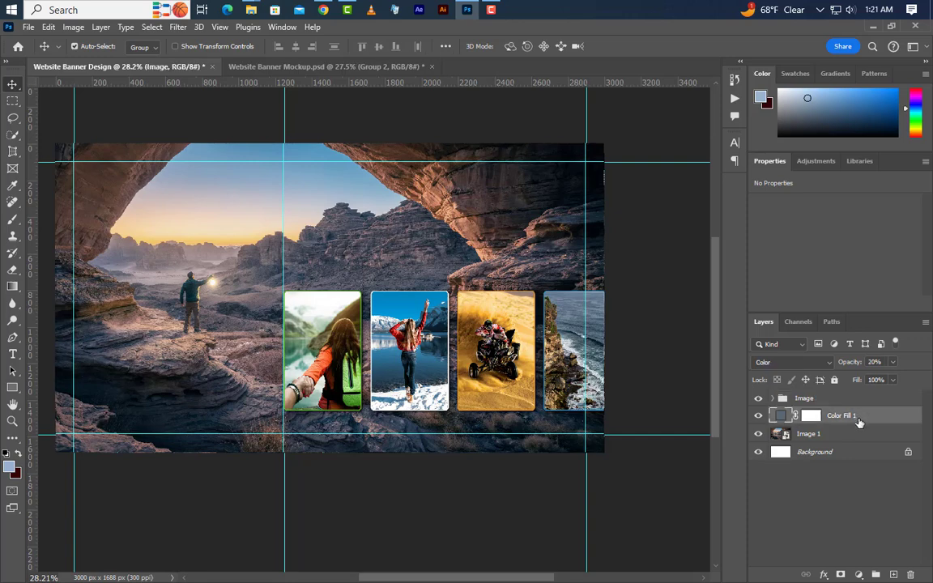
left_click(864, 434, "shift")
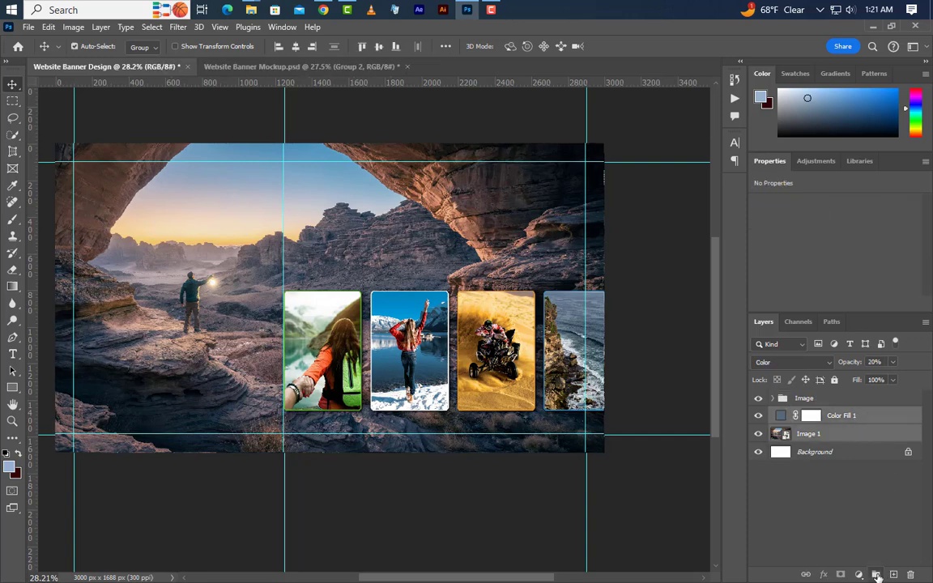
key("ctrl+g")
double_click(810, 415)
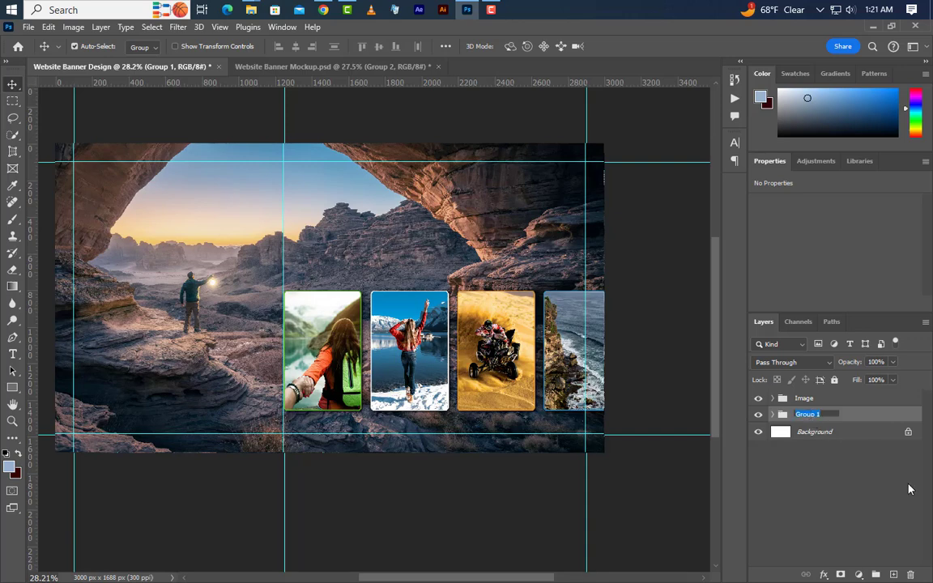
type("Background")
key("Return")
Place Logo.png above the Image group, aligned to the upper-left guide intersection of the banner at X 101 px, Y 101 px.
left_click(858, 402)
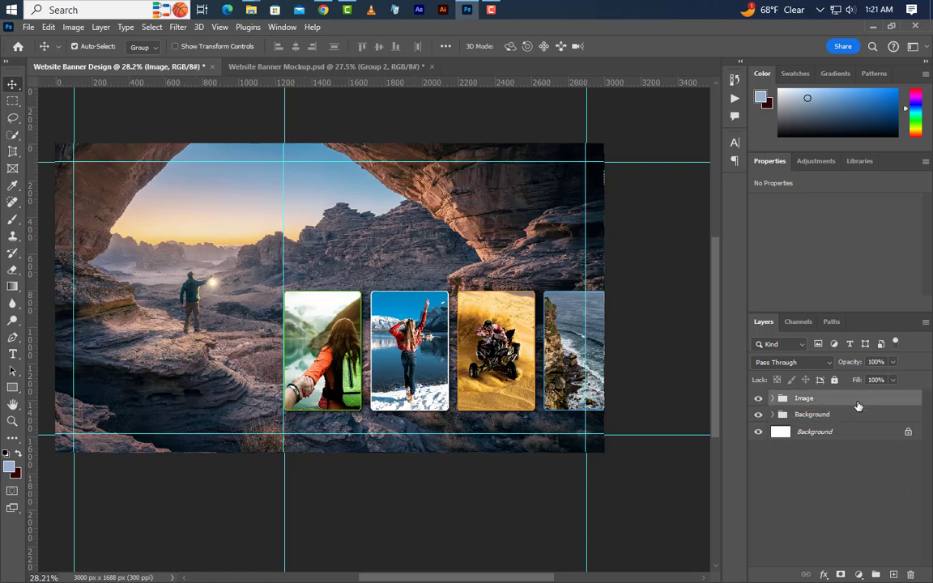
left_click(873, 27)
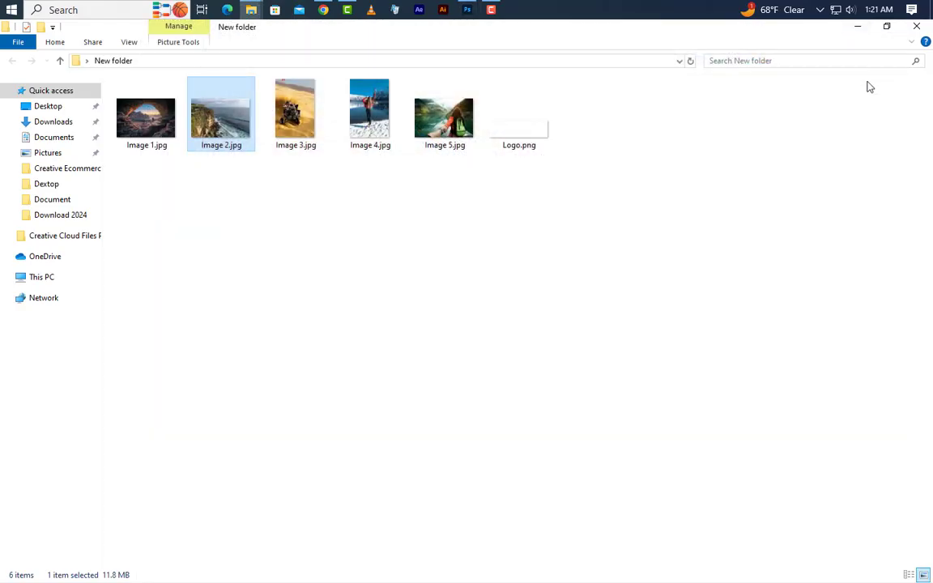
left_click_drag(520, 136, 177, 238)
left_click_drag(324, 297, 104, 157)
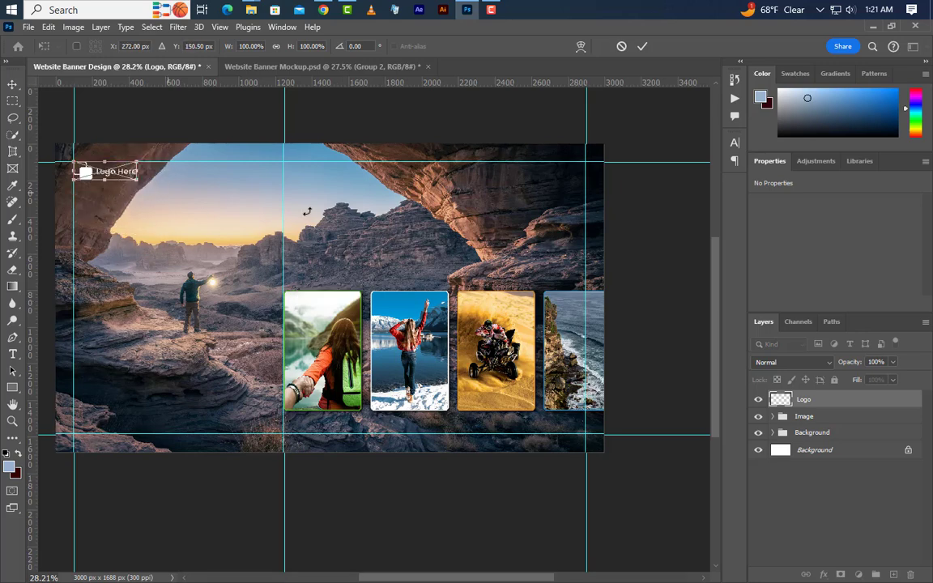
left_click(641, 47)
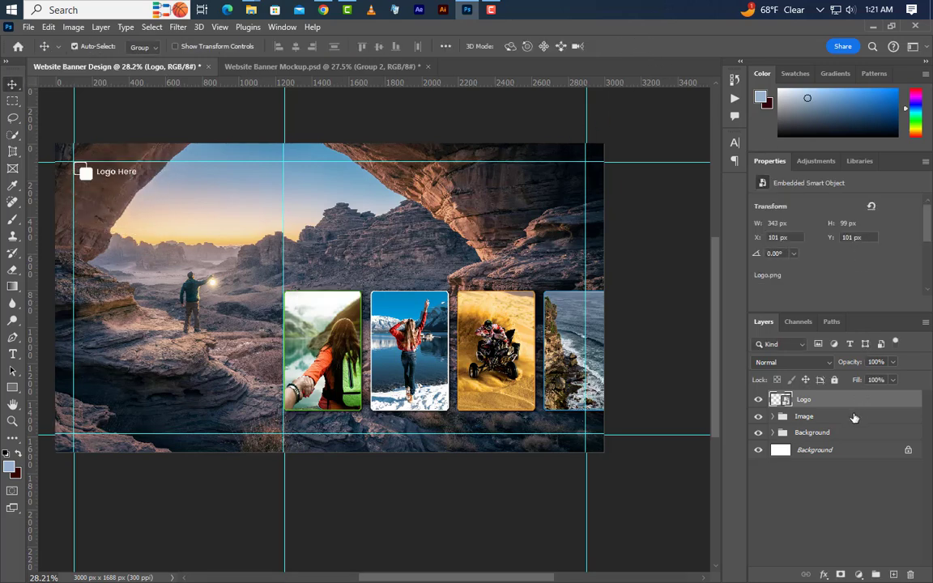
Add the text "TIME TO" at the left guide below the logo, on a layer directly above the Image group.
left_click(805, 416)
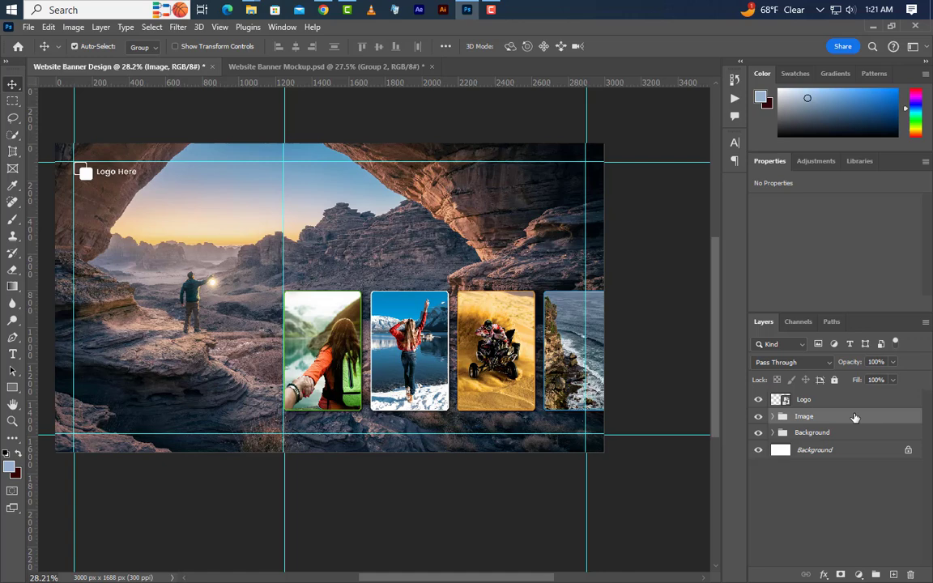
left_click(13, 354)
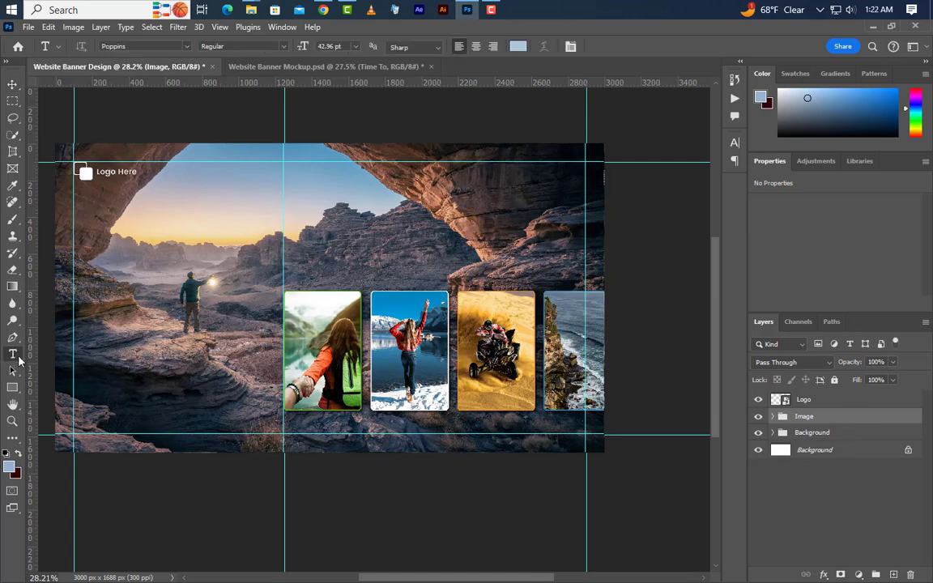
left_click(74, 257)
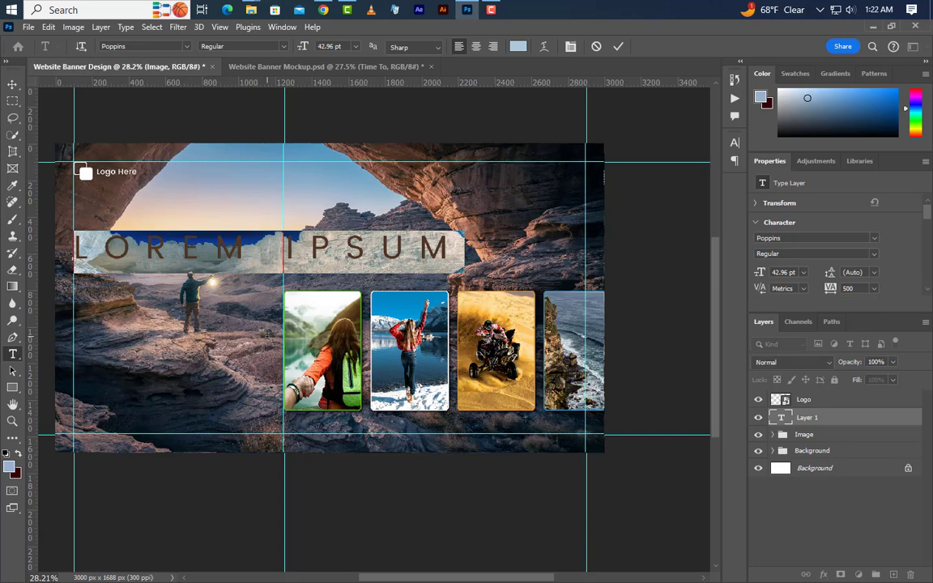
key("BackSpace")
type("TIME")
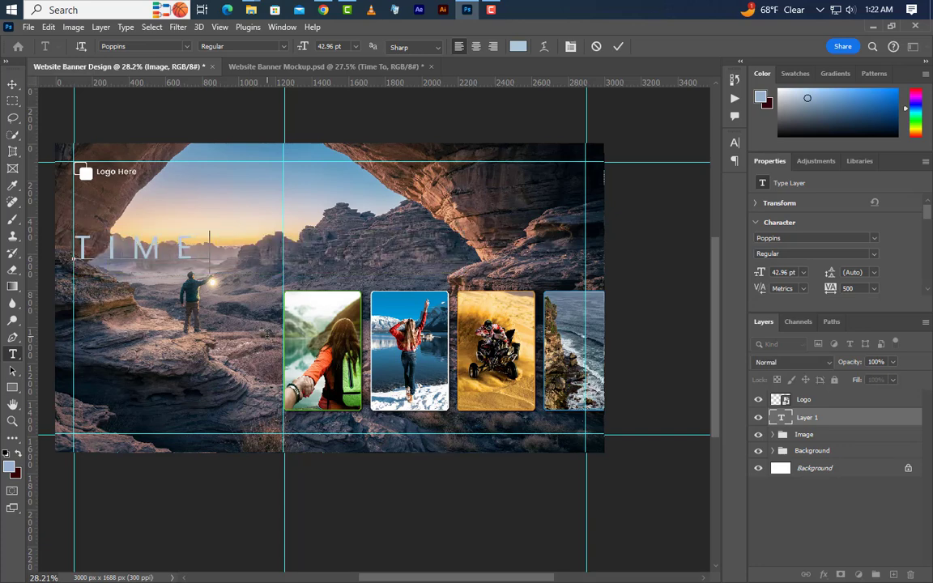
type(" TO")
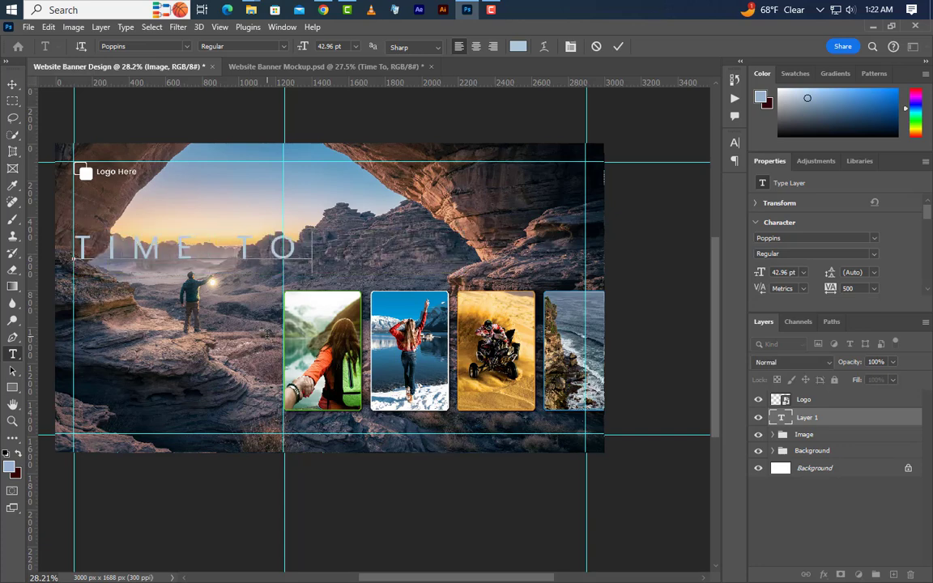
left_click(618, 46)
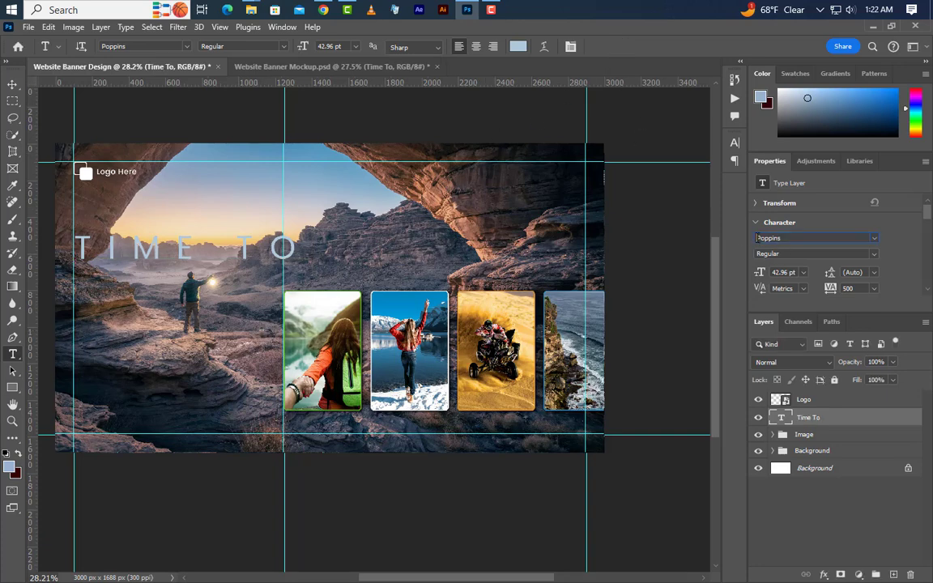
Set the TIME TO text to 24.5 pt with 500 tracking.
left_click_drag(769, 238, 761, 273)
type("24")
key("Return")
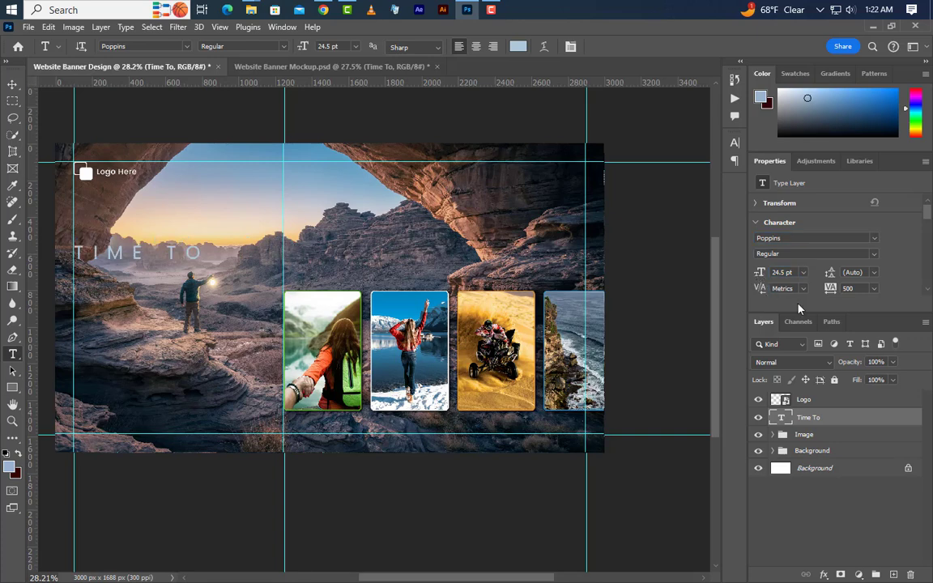
left_click_drag(860, 292, 842, 289)
Apply the copied light blue colour code to the TIME TO text and move the text slightly down.
left_click(734, 143)
left_click(703, 218)
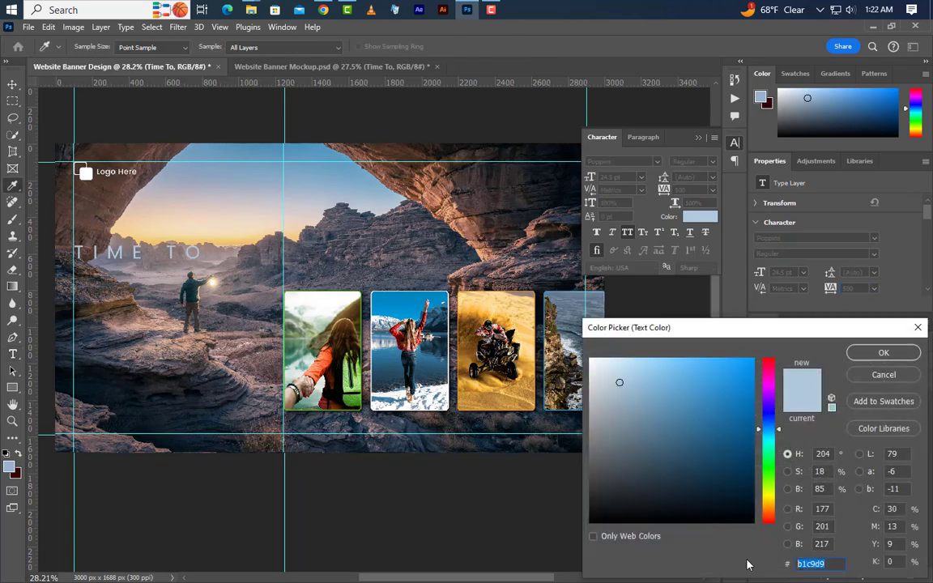
type("b1c9d9")
left_click(885, 354)
left_click(697, 137)
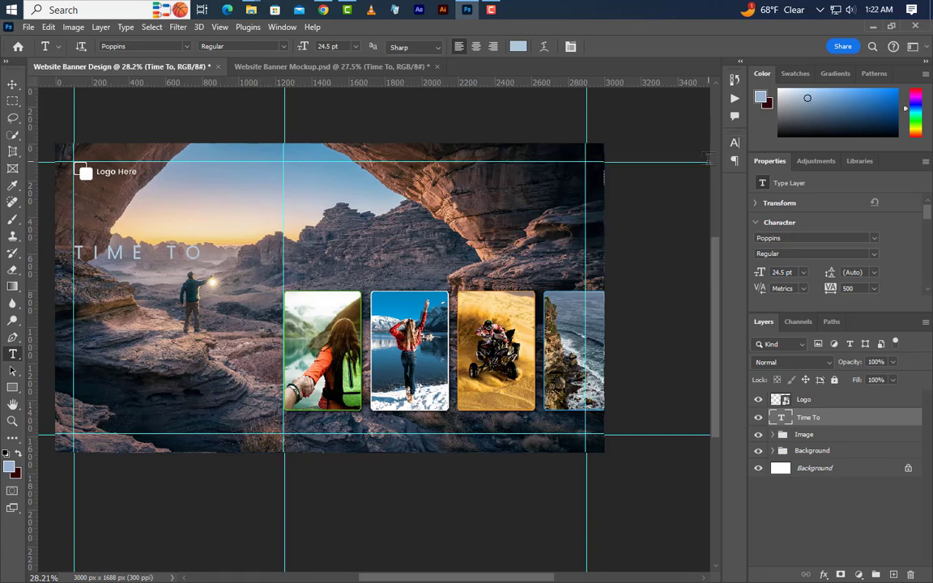
left_click(7, 87)
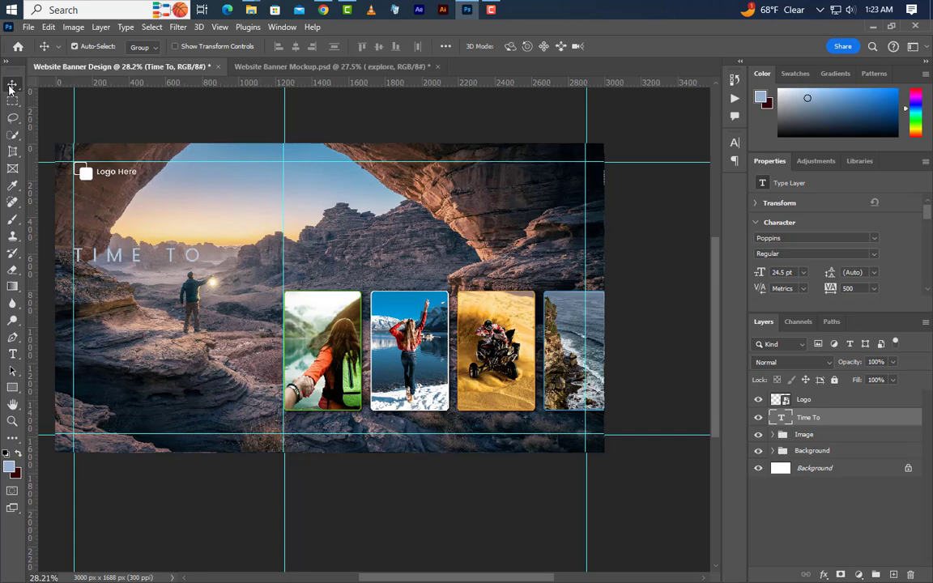
Add the text "EXPLORE" at the left guide directly below TIME TO.
left_click(12, 354)
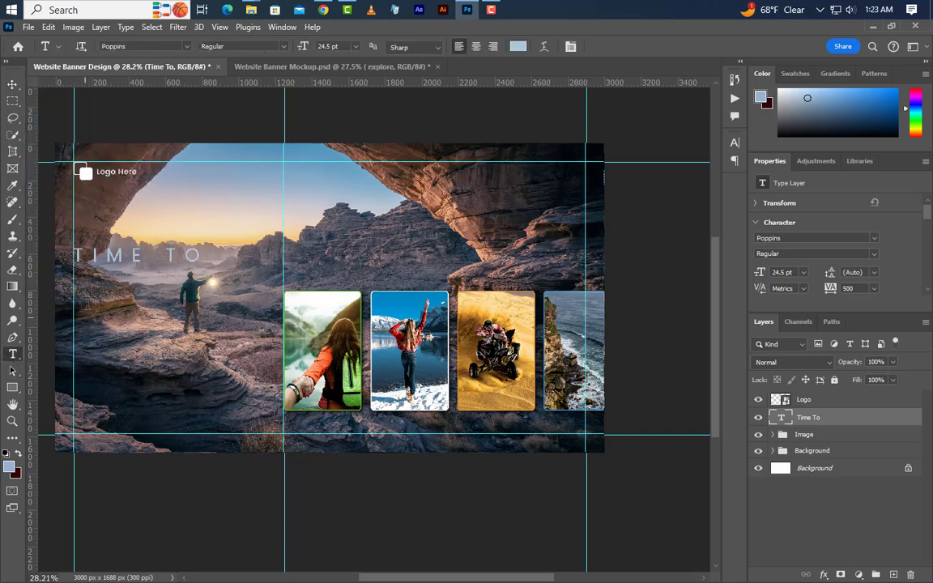
left_click(74, 302)
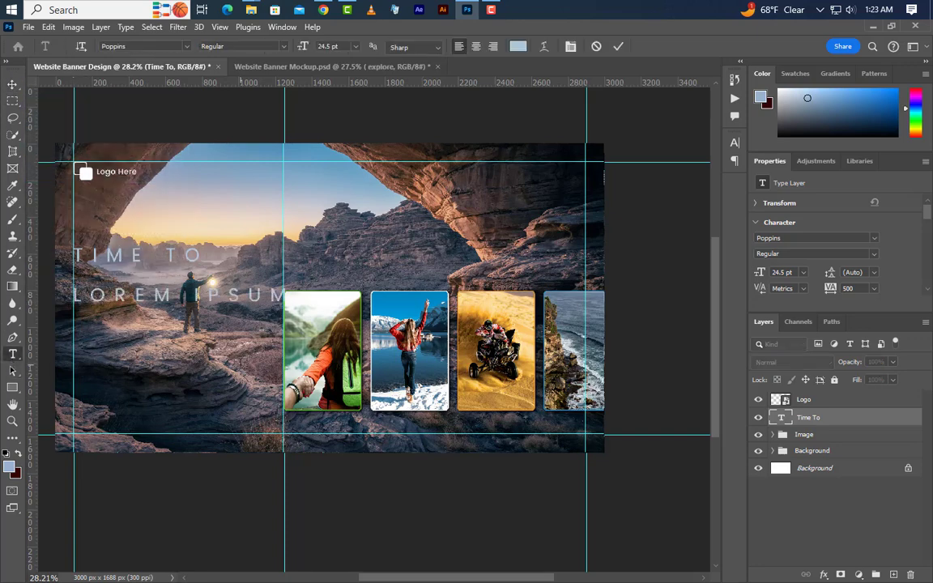
type("E")
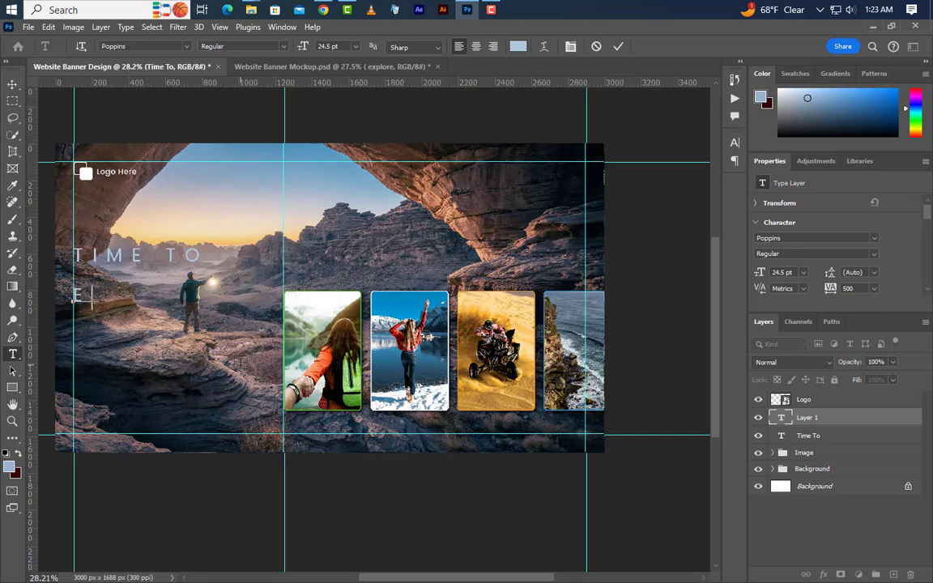
type("XPLORE")
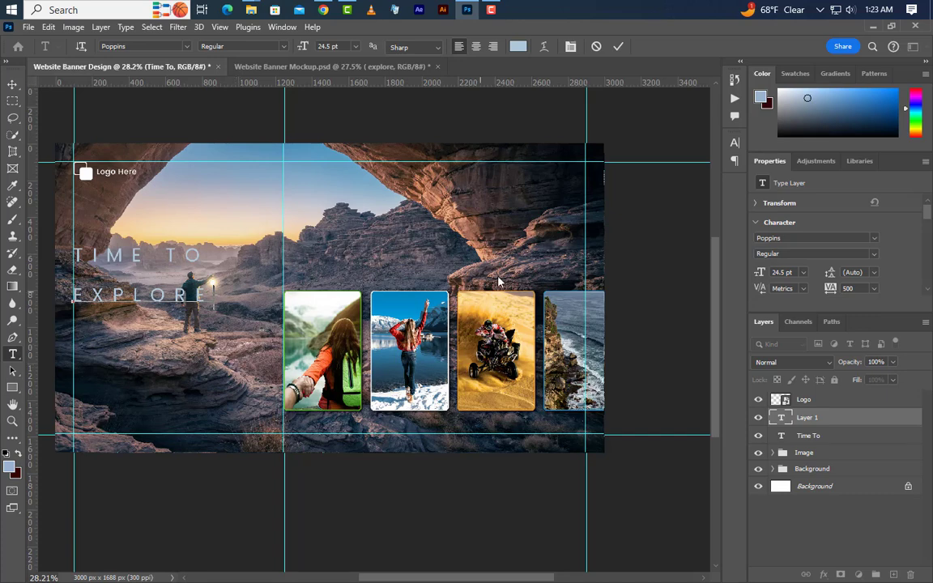
left_click(618, 47)
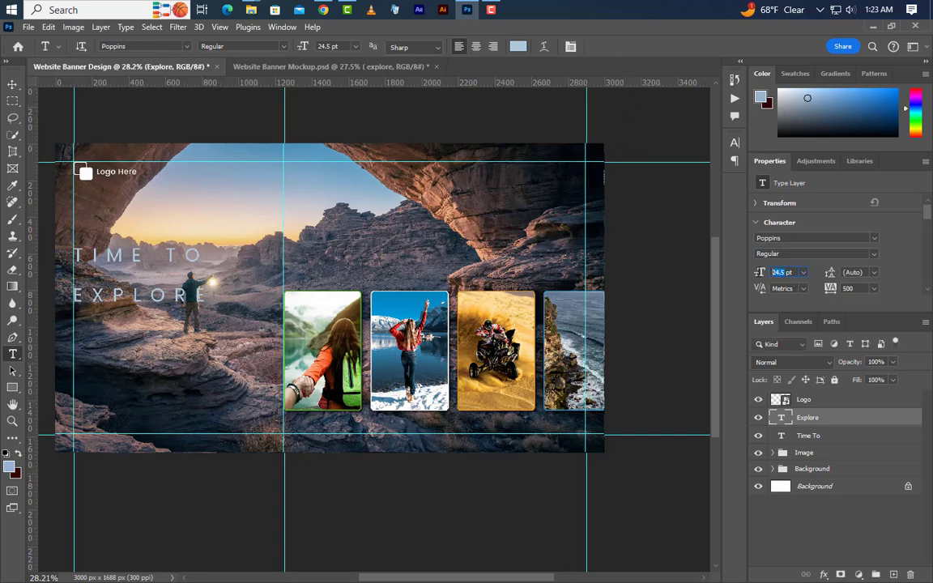
Format the EXPLORE text as Poppins SemiBold at 50 pt with tracking 0.
left_click(758, 275)
type("50")
key("Return")
left_click(859, 288)
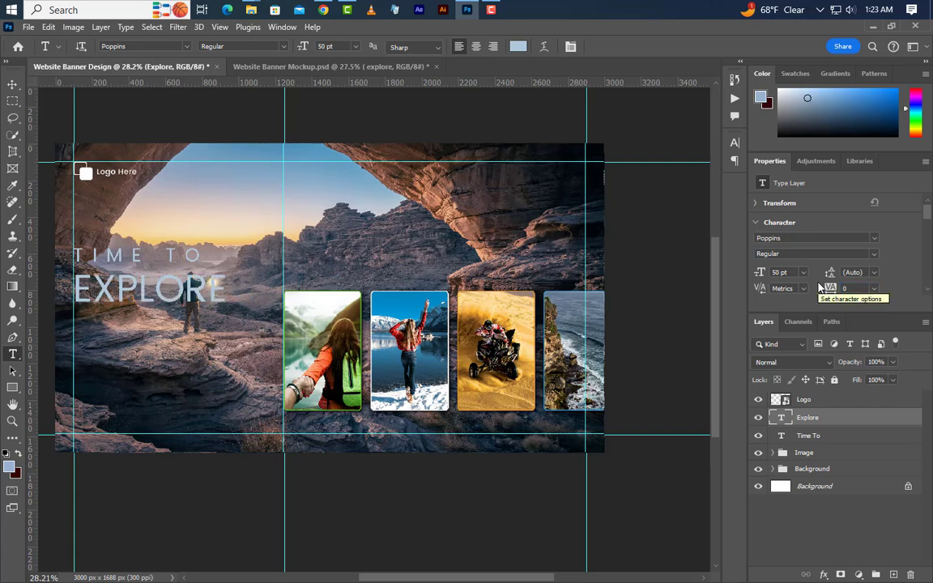
left_click(872, 255)
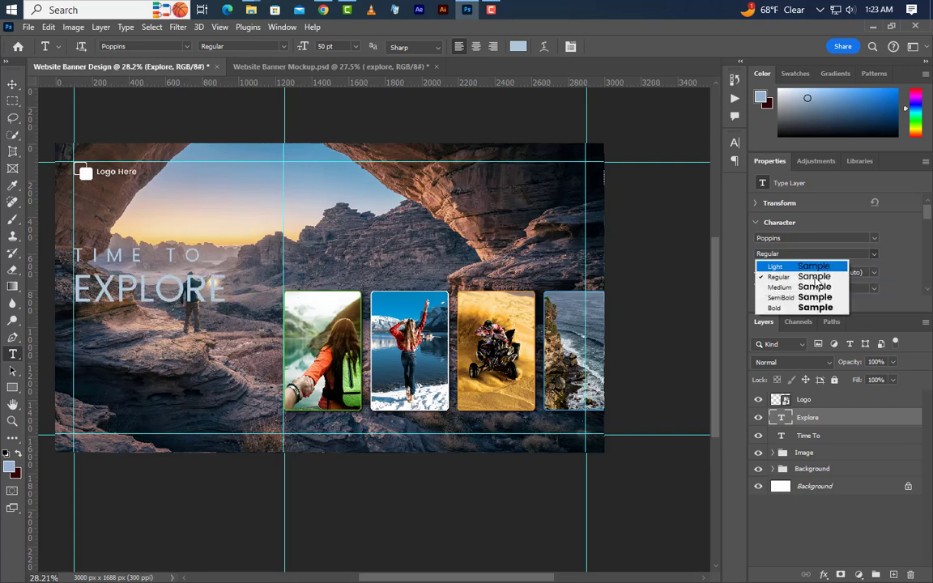
left_click(799, 297)
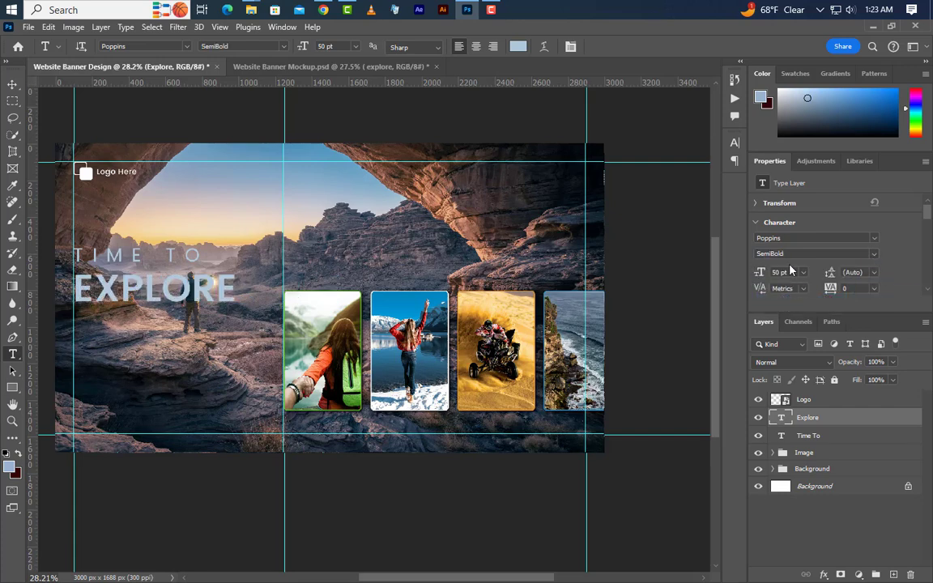
Set the EXPLORE text colour to white, ffffff.
left_click(732, 144)
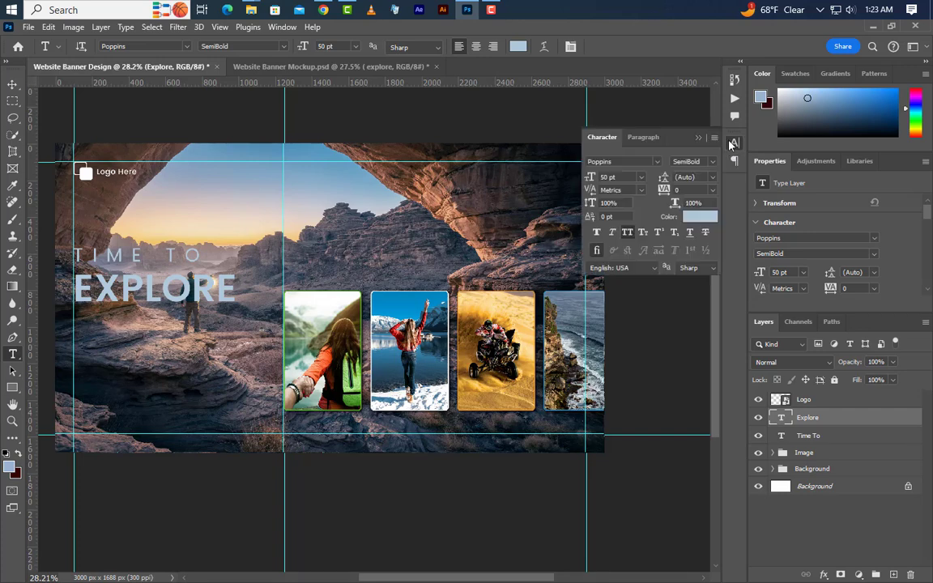
left_click(713, 220)
type("ffffff")
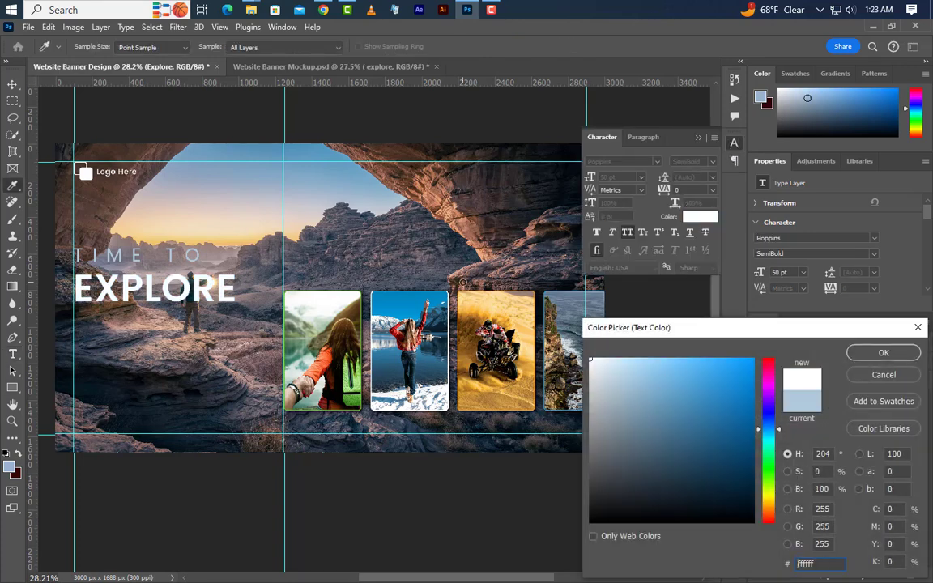
left_click(883, 352)
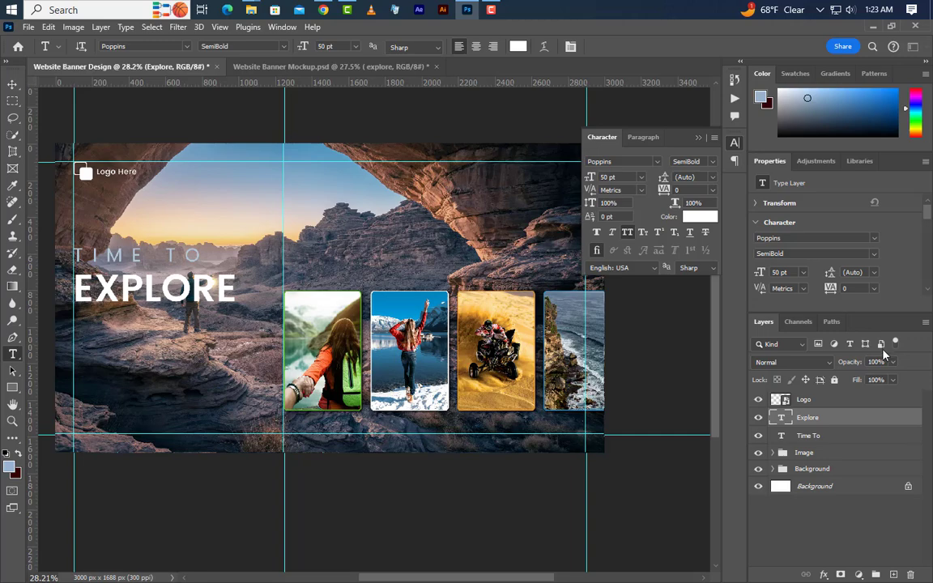
Add a black Multiply drop shadow to EXPLORE with 35% opacity, 145° angle, 10 px distance and 20 px size, and nudge the text slightly left.
right_click(866, 417)
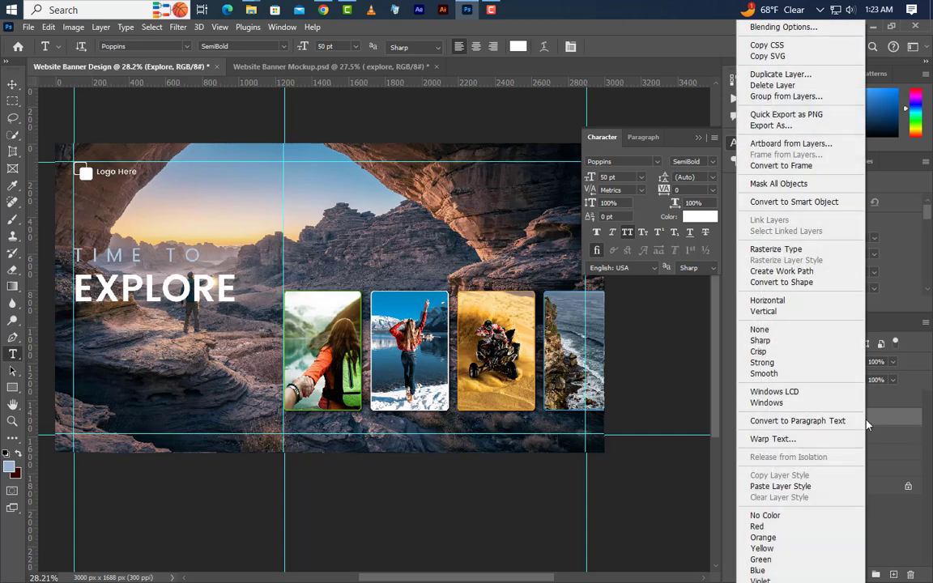
left_click(782, 28)
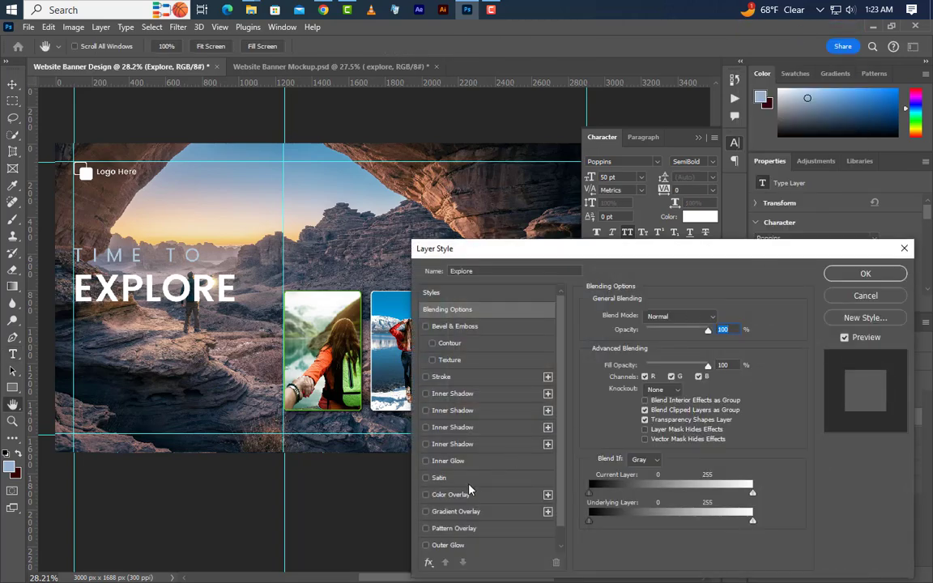
scroll(472, 490, "down", 1)
left_click(489, 546)
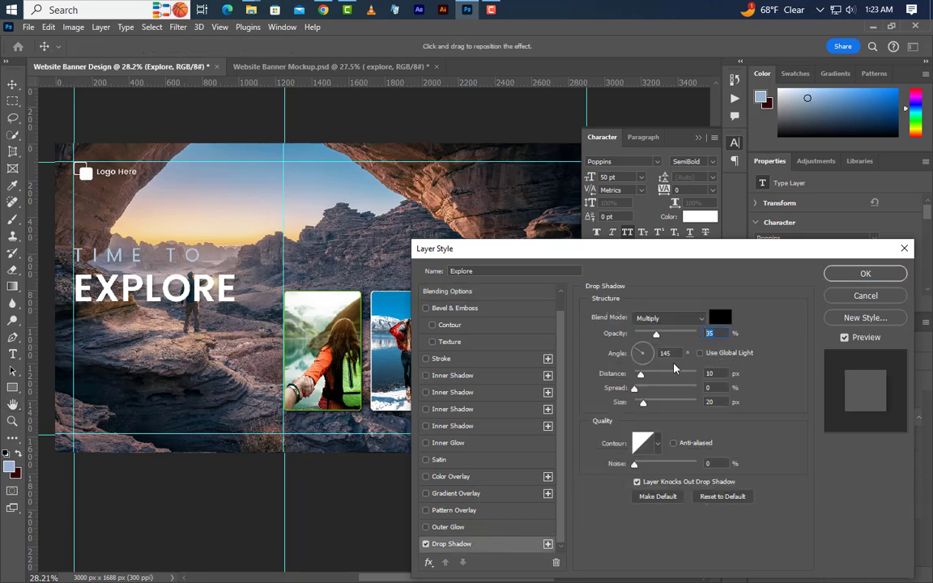
key("Tab")
key("Tab")
key("Tab")
key("Tab")
left_click(669, 318)
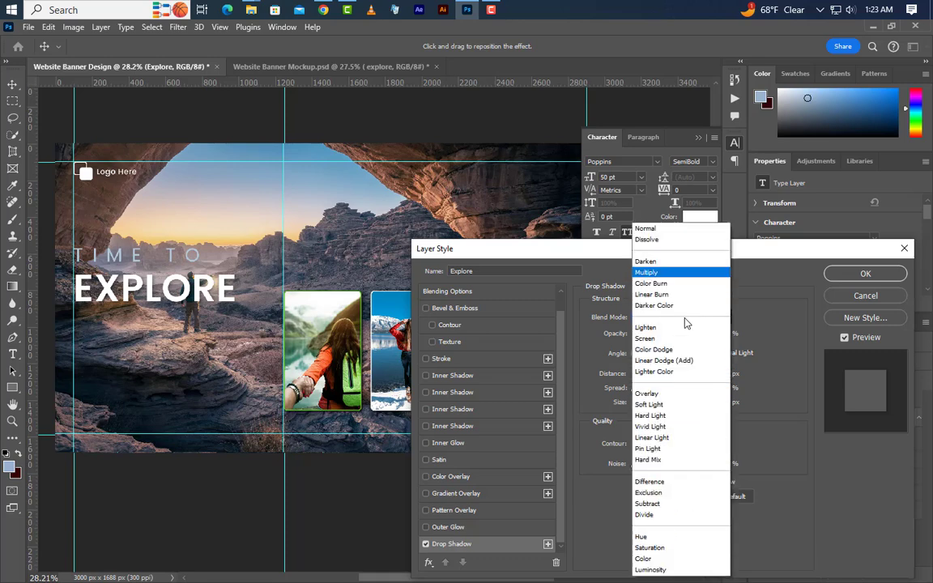
left_click(678, 278)
left_click(719, 316)
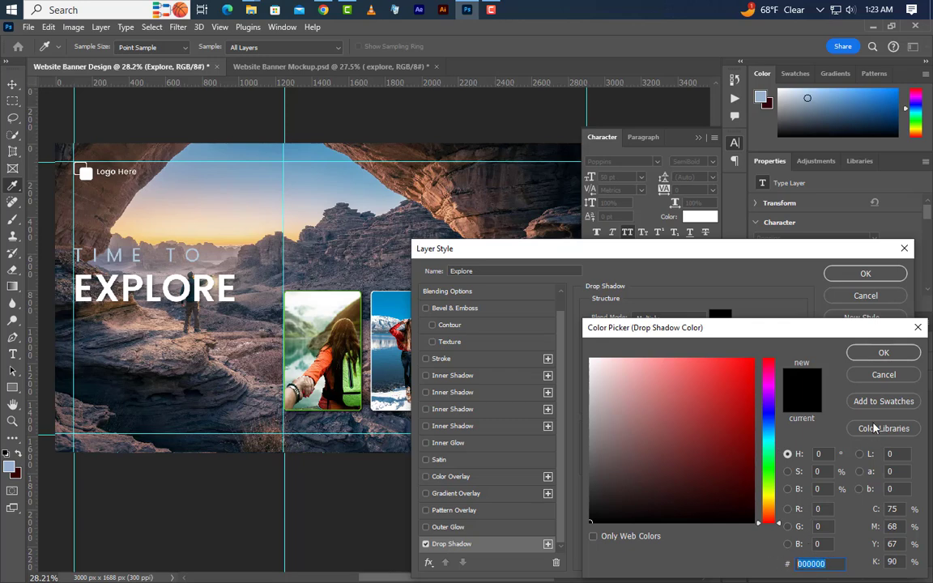
left_click(881, 353)
left_click(865, 275)
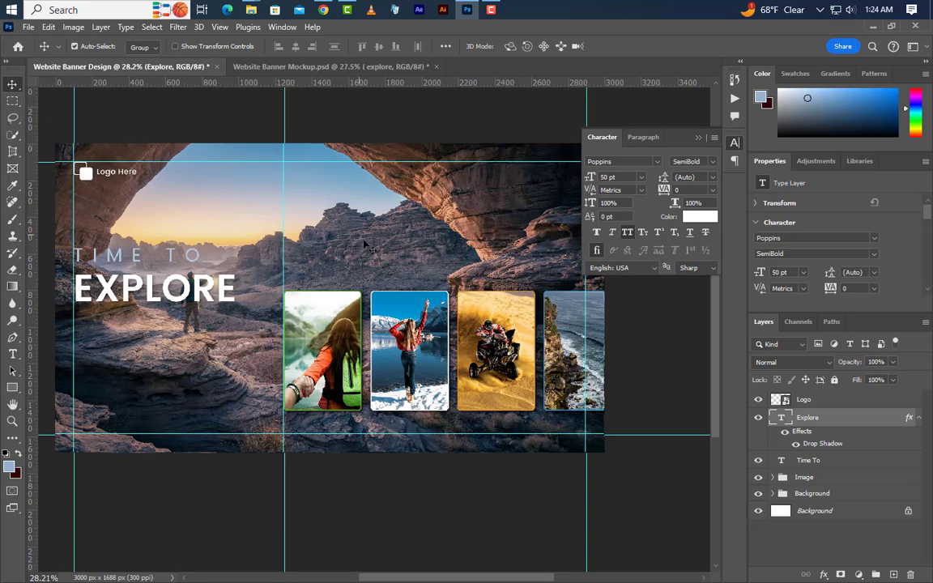
key("shift+Left")
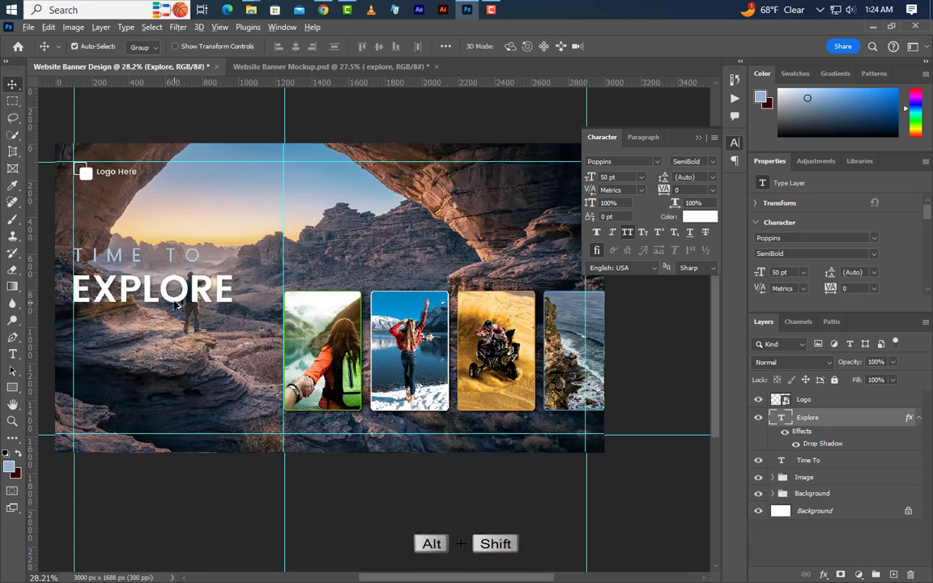
Duplicate the EXPLORE text directly below itself, change the copy's wording to "THE WORLD" and set its size to 45 pt.
left_click_drag(166, 292, 174, 344)
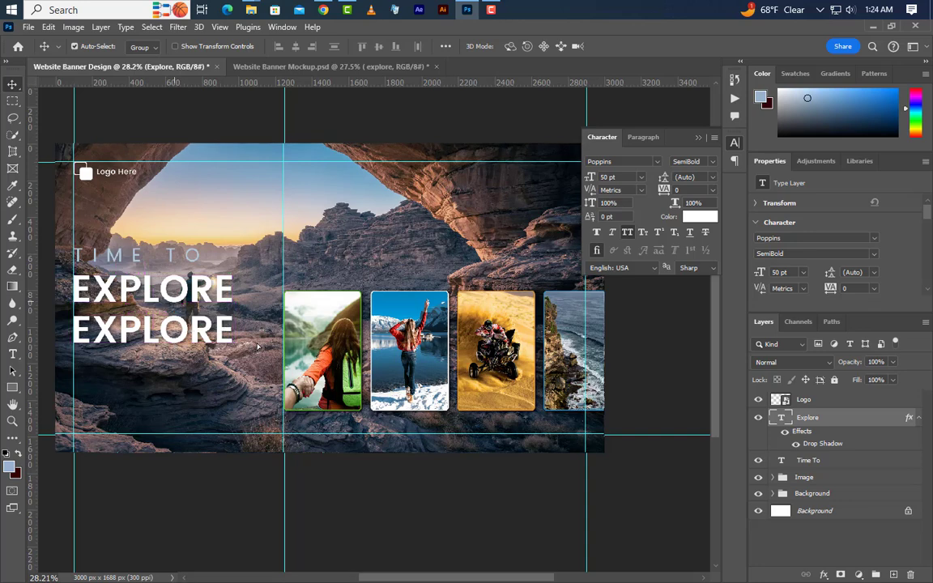
left_click(12, 354)
left_click_drag(71, 324, 263, 332)
type("THE")
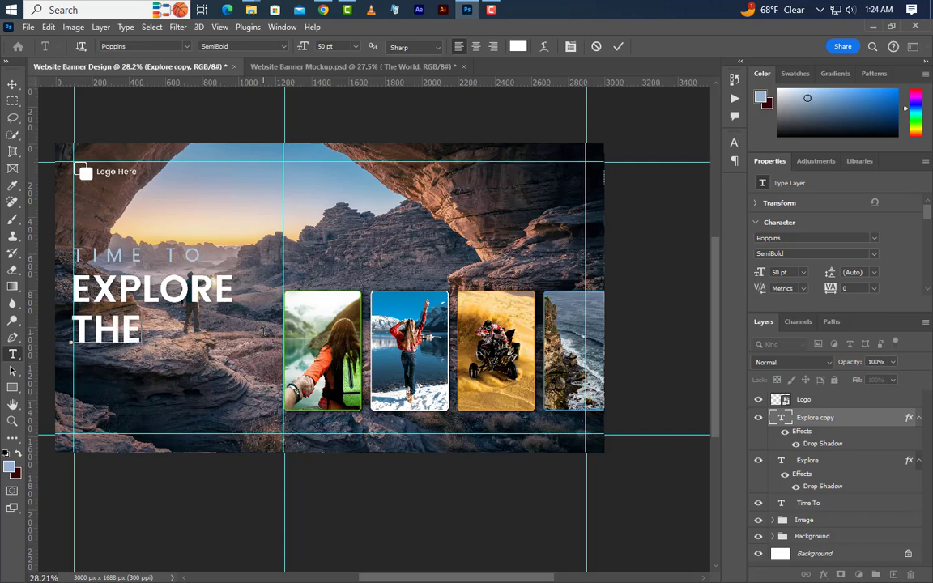
type(" WORLD")
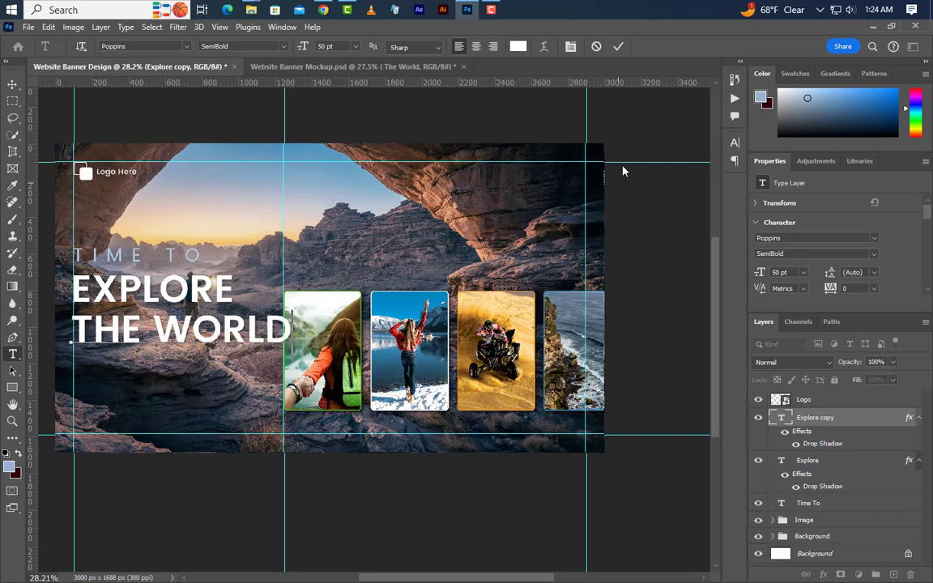
left_click(618, 46)
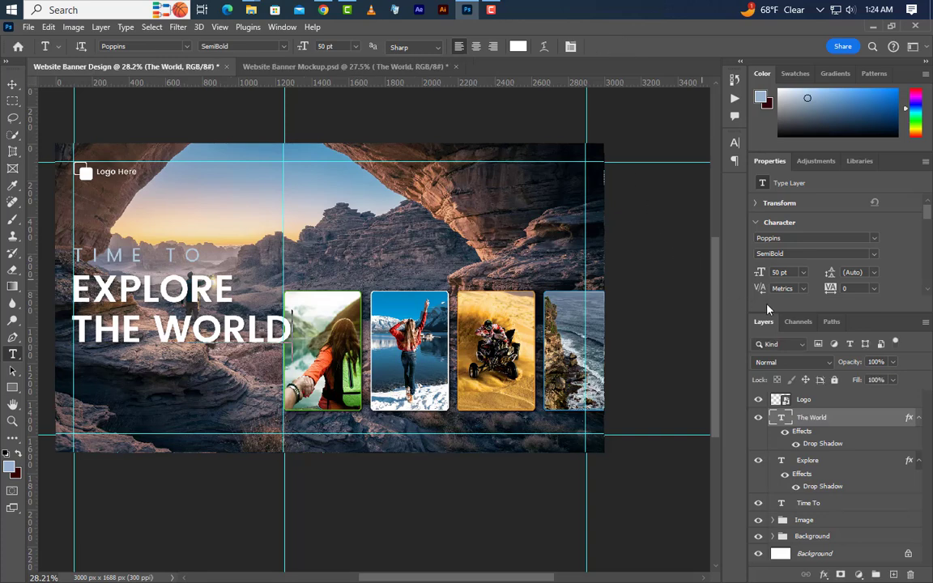
type("4pt")
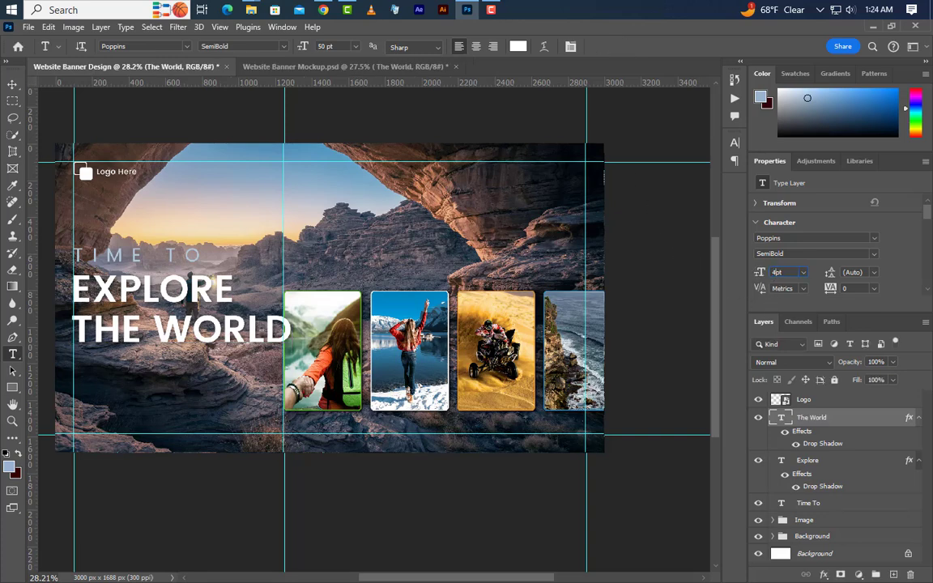
key("Return")
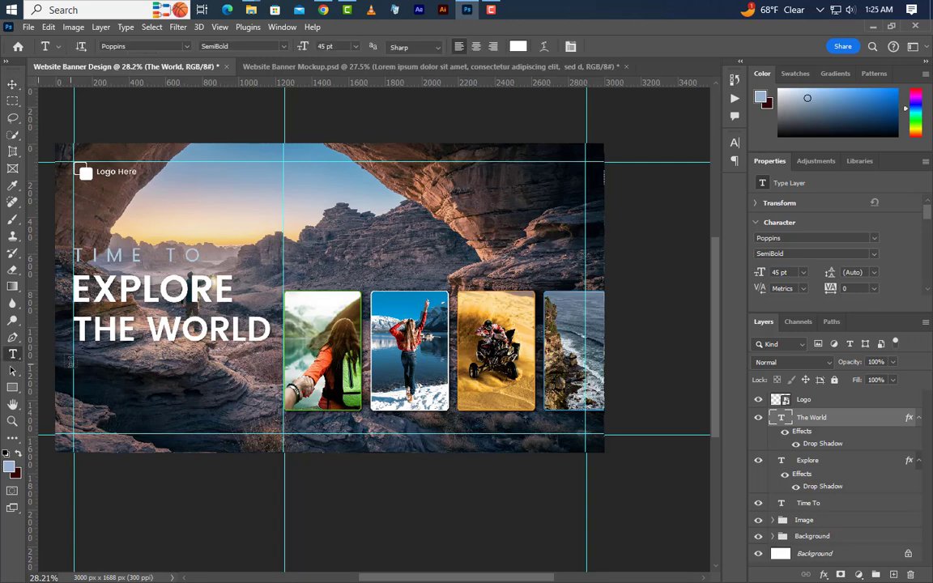
Add a Lorem ipsum paragraph text box at the left guide below THE WORLD, with the text size set to 9 pt.
left_click_drag(73, 362, 339, 408)
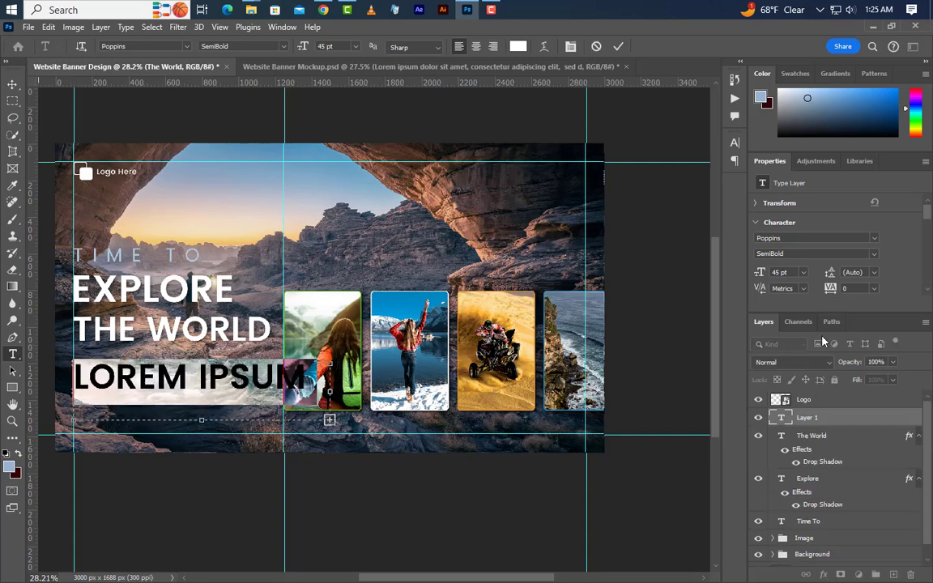
left_click(762, 275)
type("9")
key("Return")
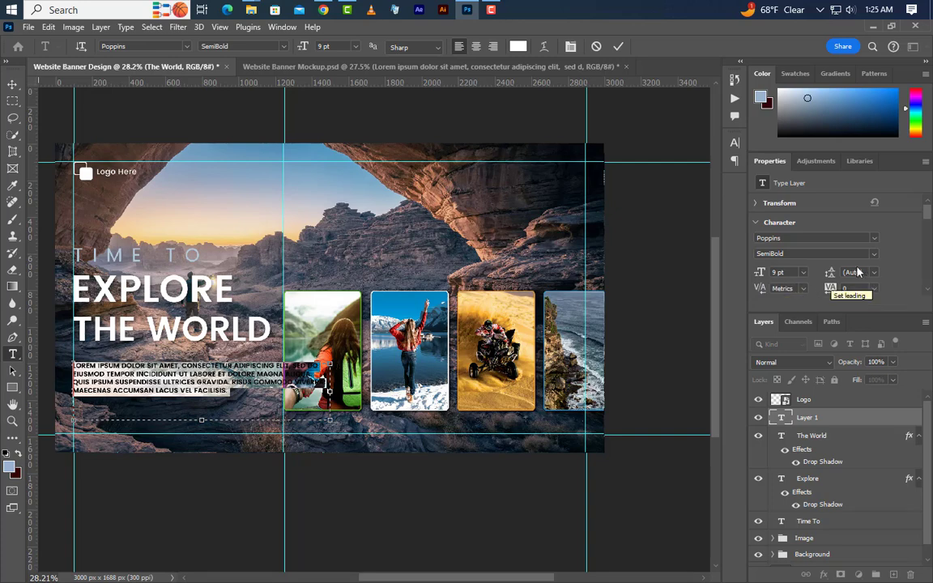
Set the Lorem ipsum paragraph's font style to Regular and turn off All Caps.
left_click(810, 253)
left_click(777, 276)
left_click(735, 142)
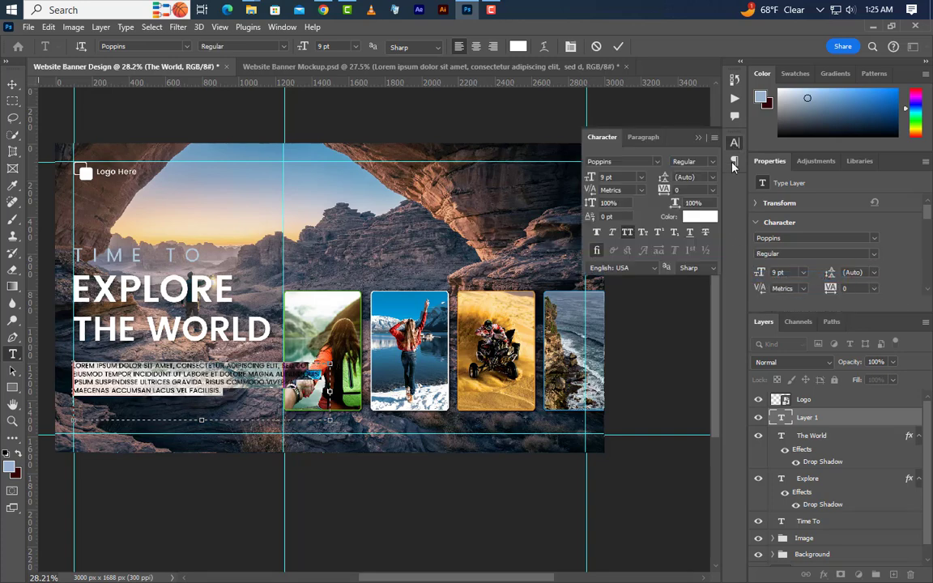
left_click(629, 234)
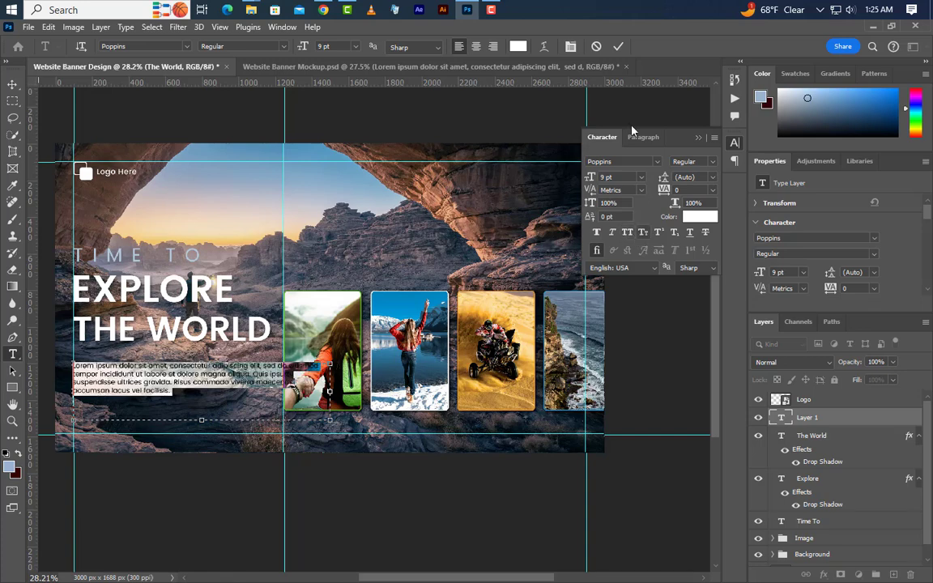
left_click(617, 47)
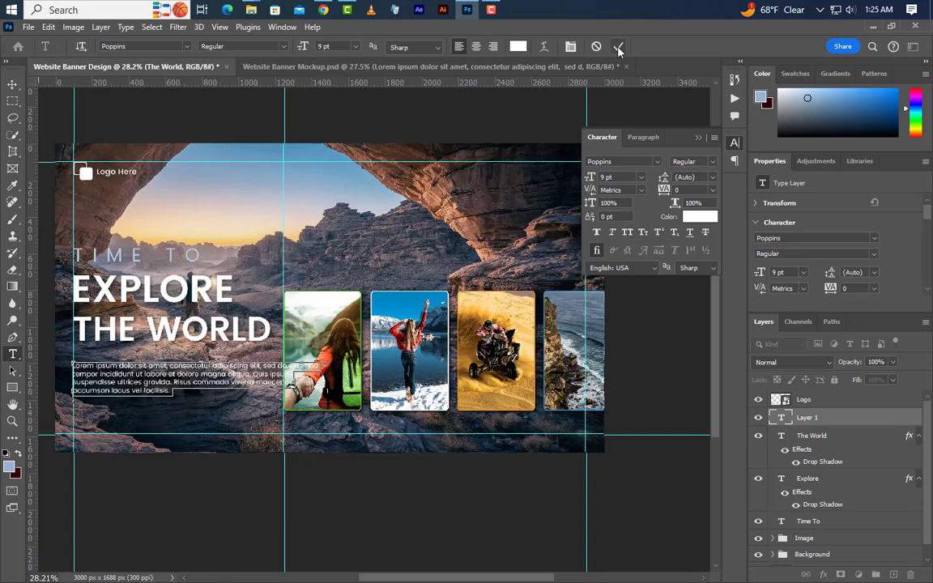
left_click(699, 138)
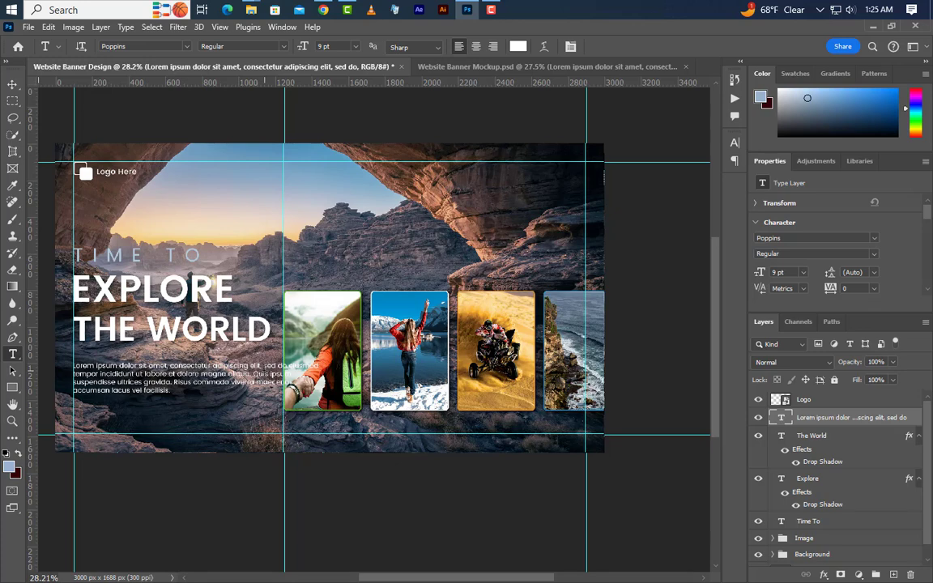
Break the paragraph's lines after "elit," and "incididunt", and shorten its text box to three lines ending at "Quis ipsum".
left_click(194, 398)
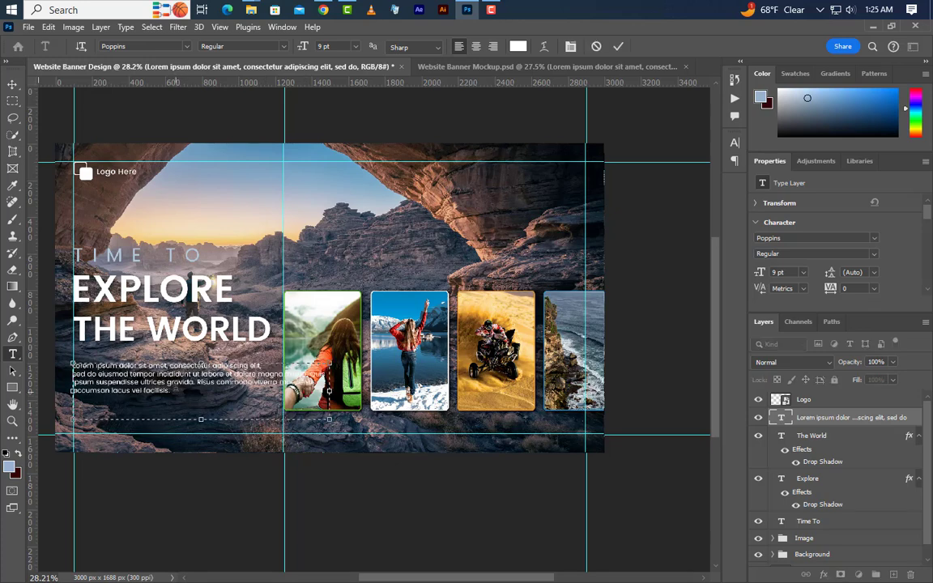
key("Return")
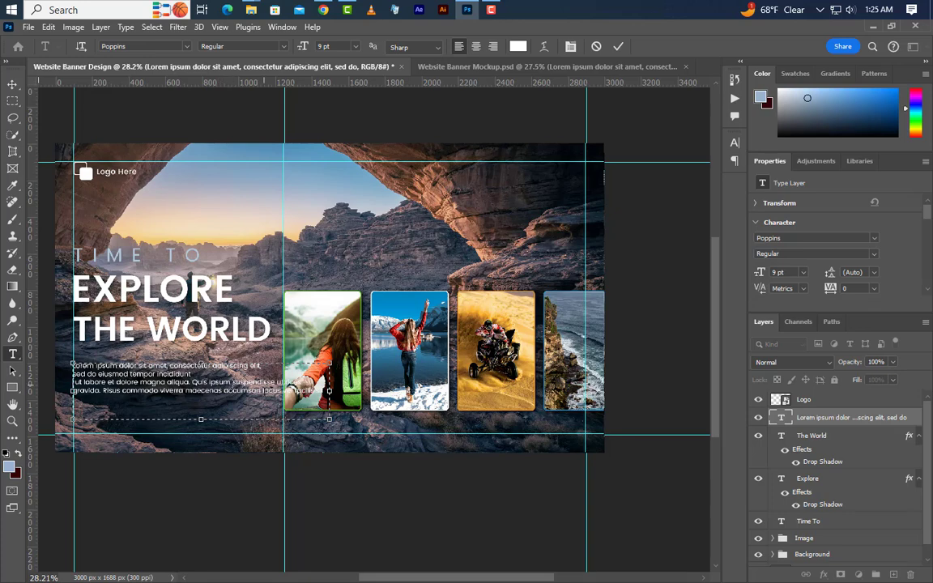
key("Return")
left_click_drag(201, 419, 201, 389)
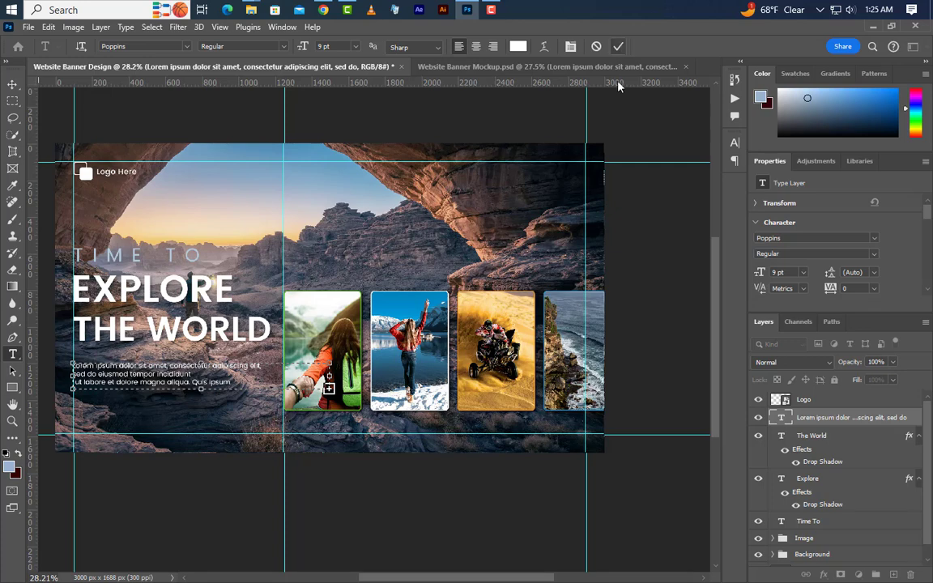
left_click(618, 47)
Nudge the Lorem ipsum paragraph up closer to THE WORLD.
left_click(12, 86)
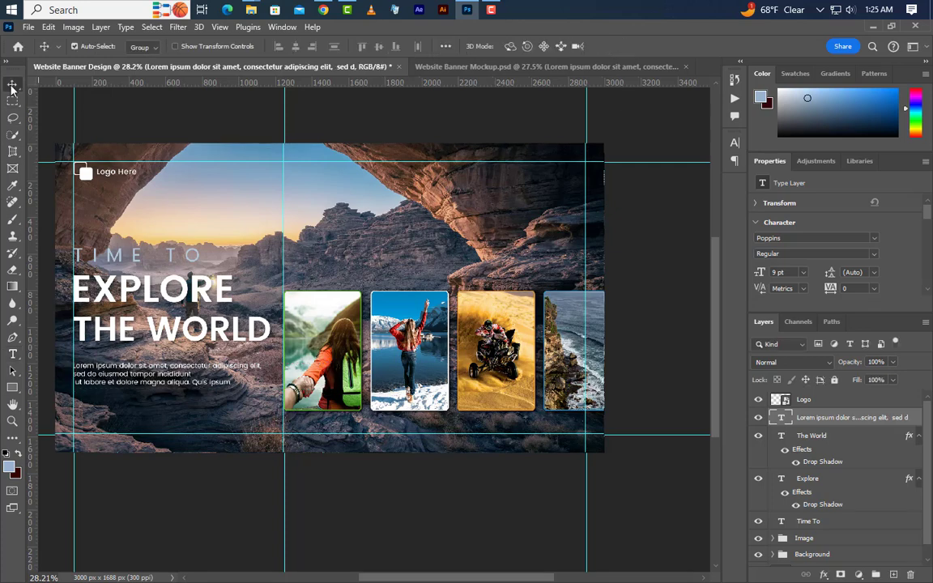
key("shift+Up")
key("shift+Up")
key("shift+Up")
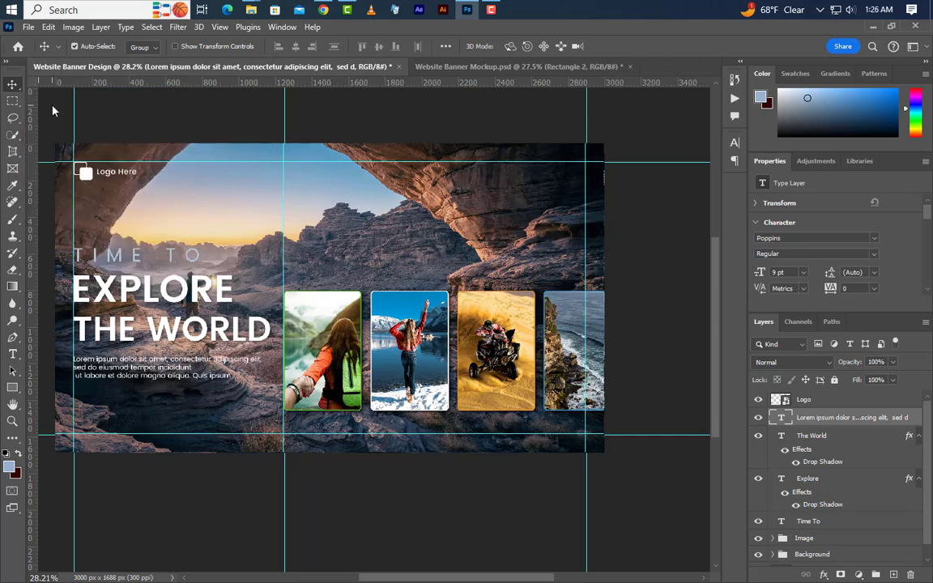
Draw a button rectangle about 407 x 99 px at the left guide below the Lorem ipsum paragraph.
left_click(13, 391)
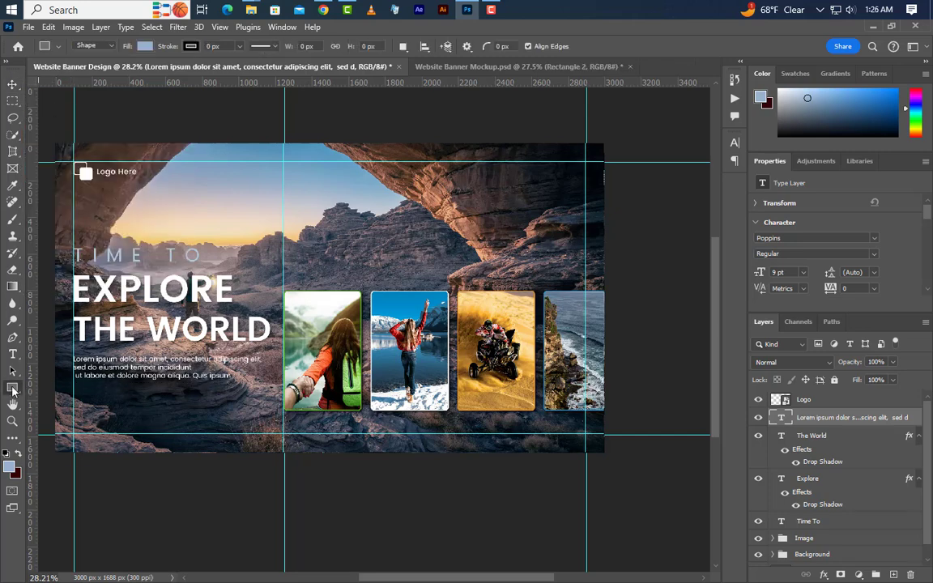
right_click(13, 390)
left_click(50, 389)
left_click_drag(73, 392, 149, 409)
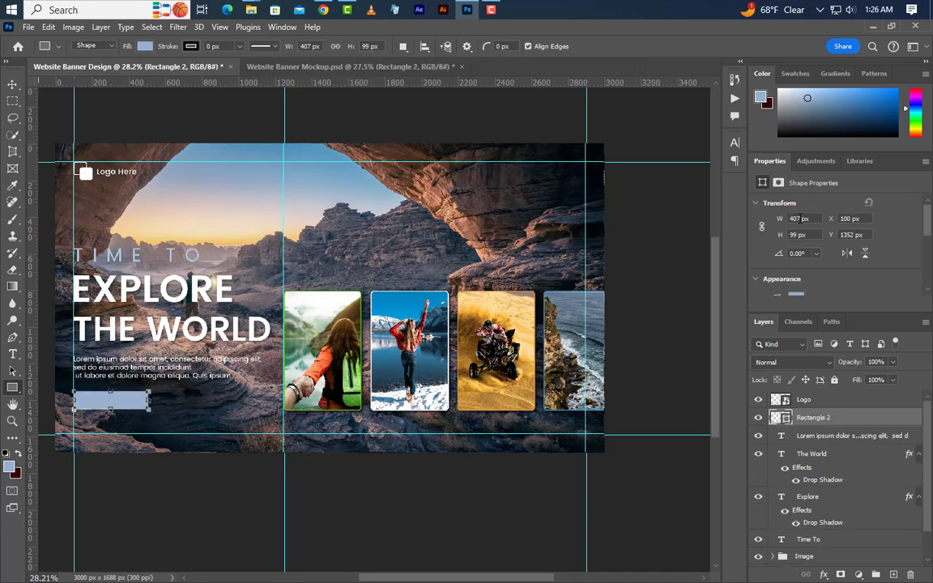
Set the button rectangle's size to 360 x 100 px and round all four corners to 50 px.
left_click(785, 219)
type("360")
key("Return")
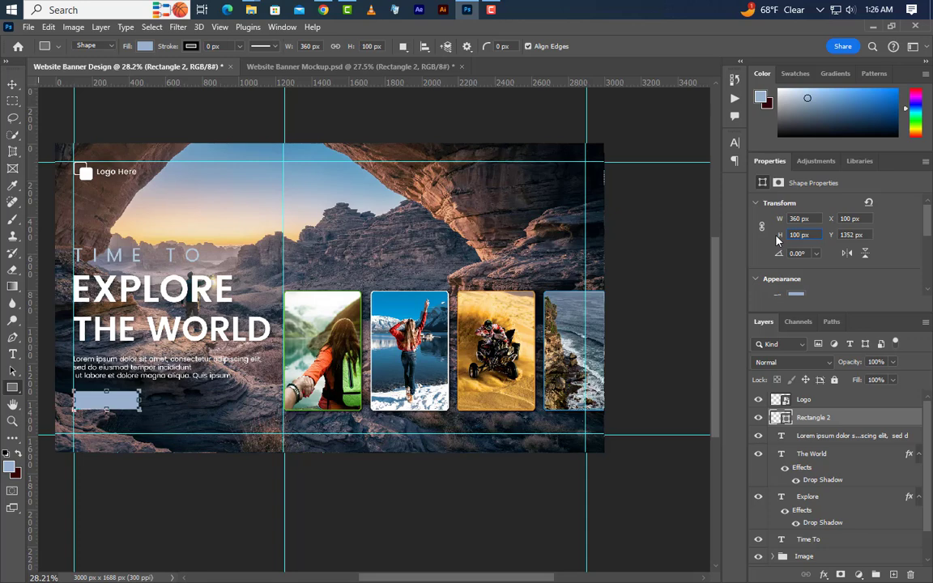
scroll(833, 270, "down", 5)
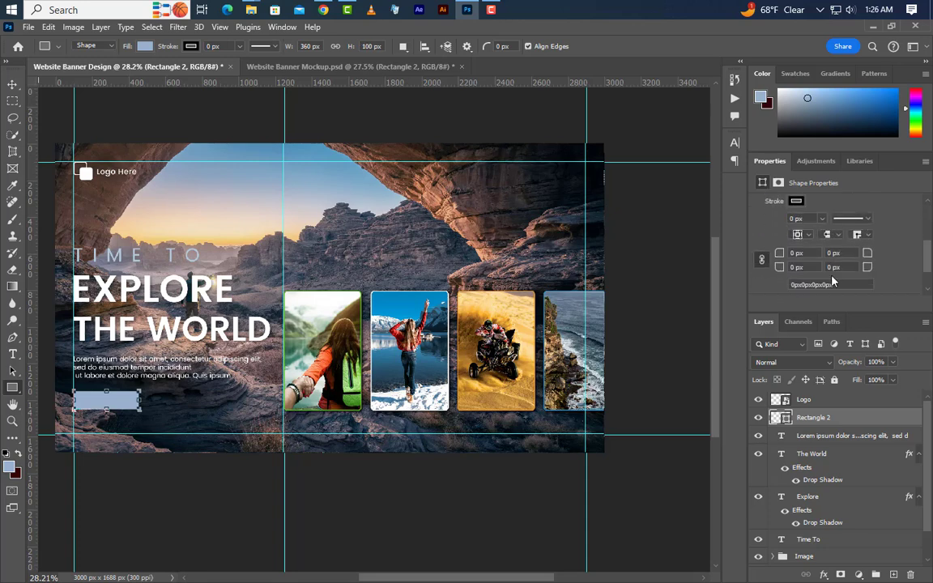
left_click_drag(780, 255, 821, 256)
type("50")
key("Return")
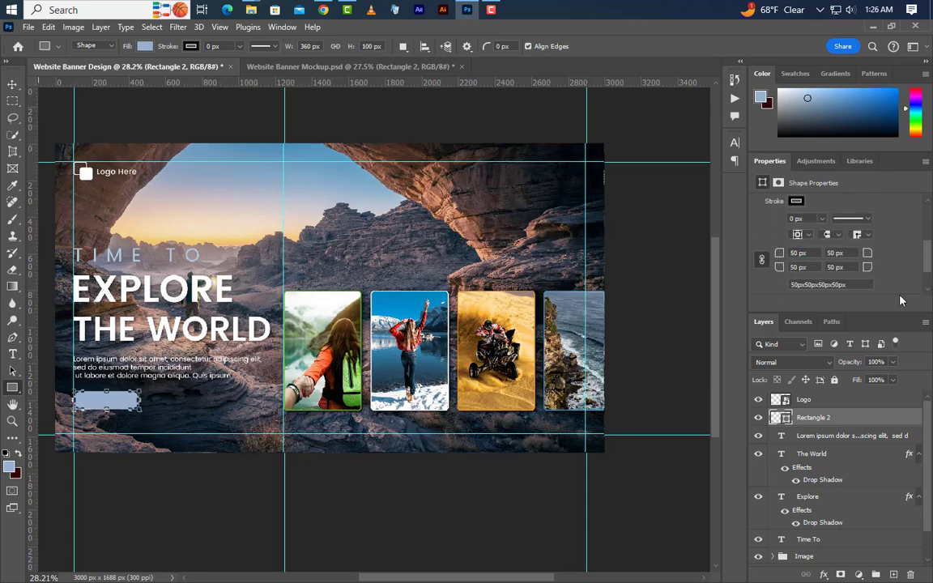
Set the button rectangle's fill colour to 2a5872.
double_click(784, 418)
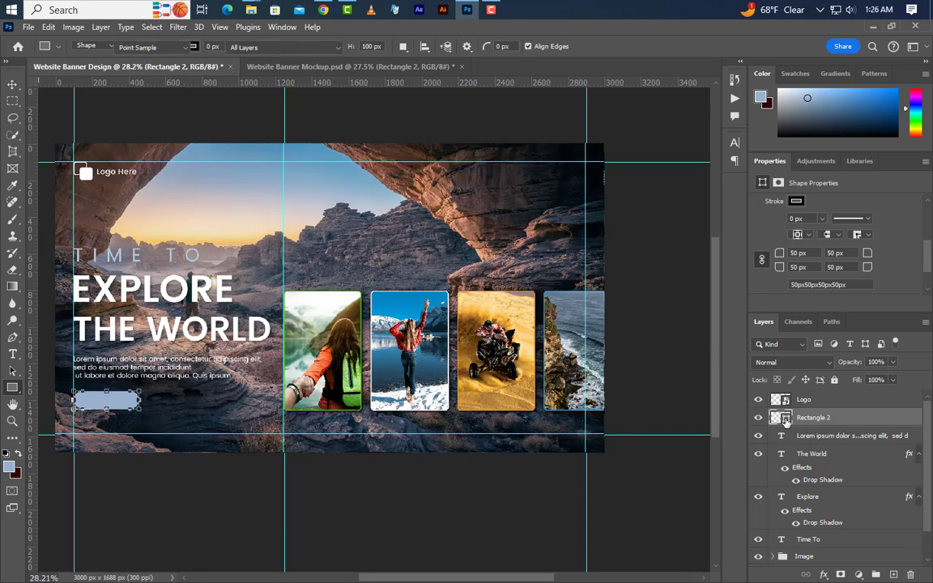
type("2a5872")
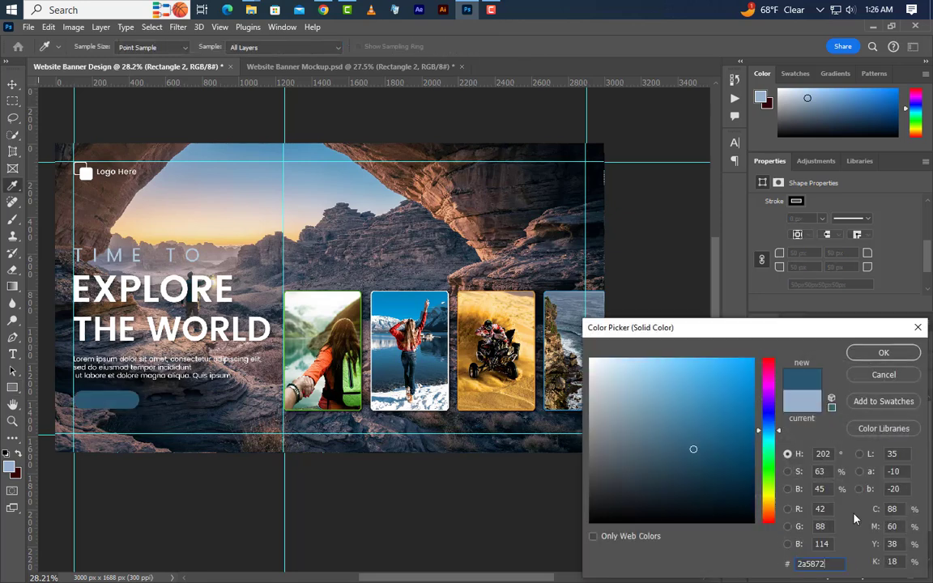
left_click_drag(840, 563, 718, 571)
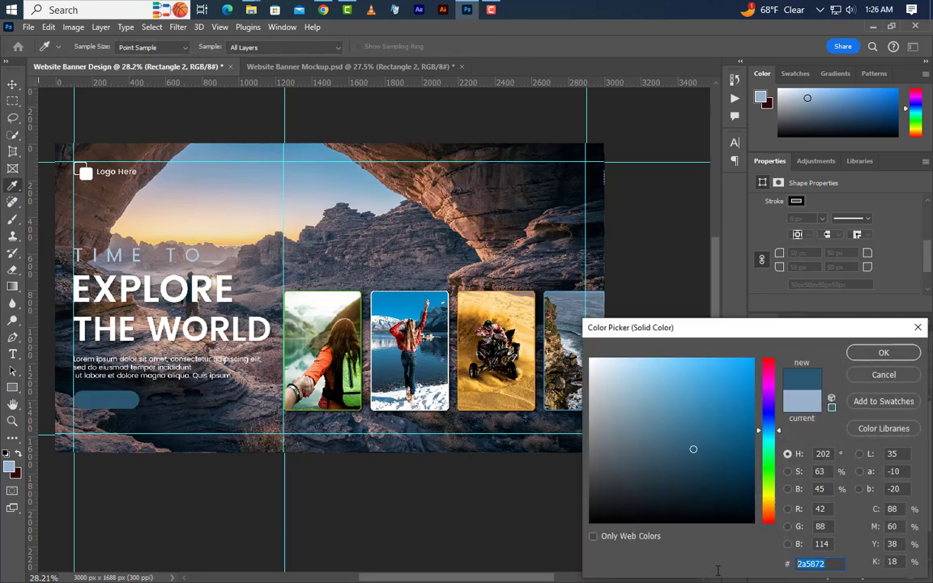
left_click(861, 356)
Add a 6 px outside stroke to the button in colour 87a1b9 with Normal blend mode and 100% opacity.
right_click(872, 419)
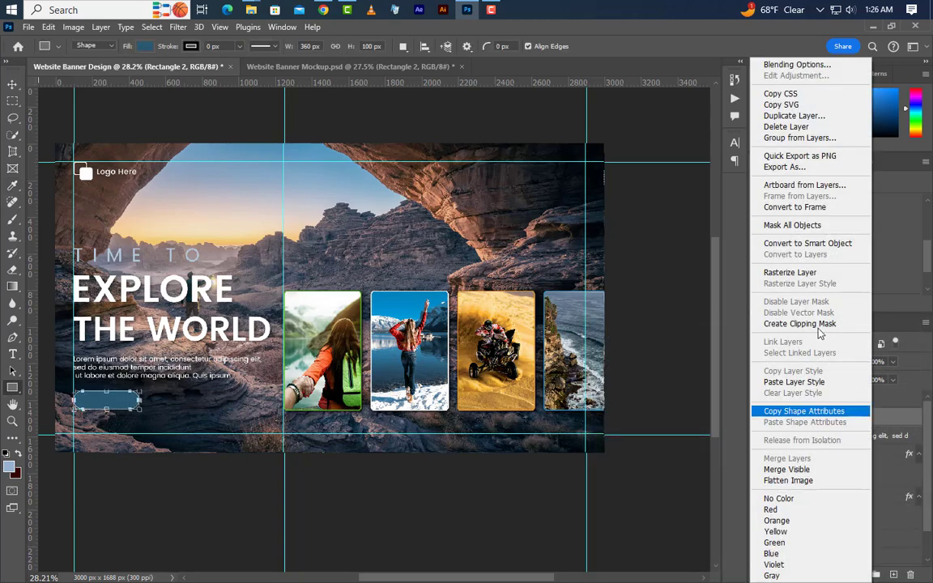
left_click(754, 64)
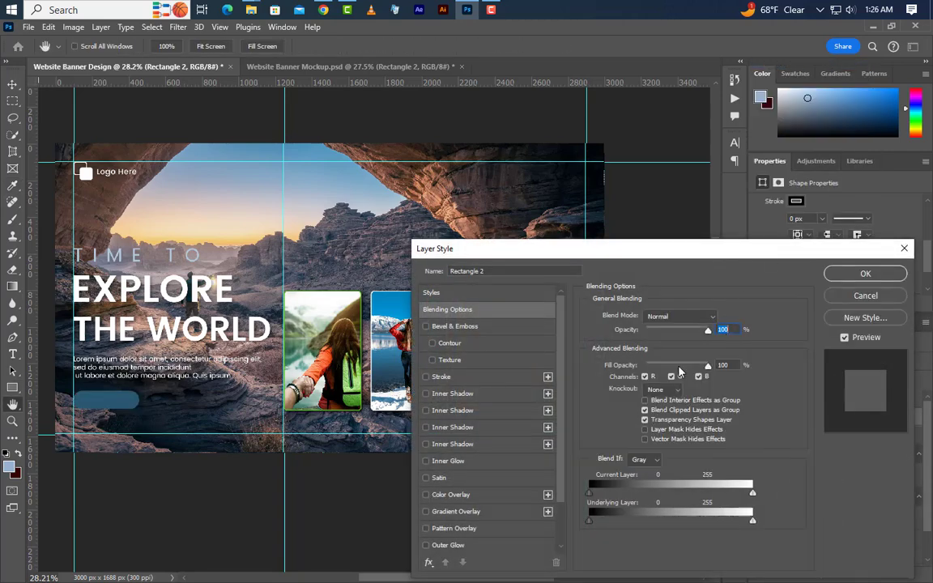
left_click(486, 379)
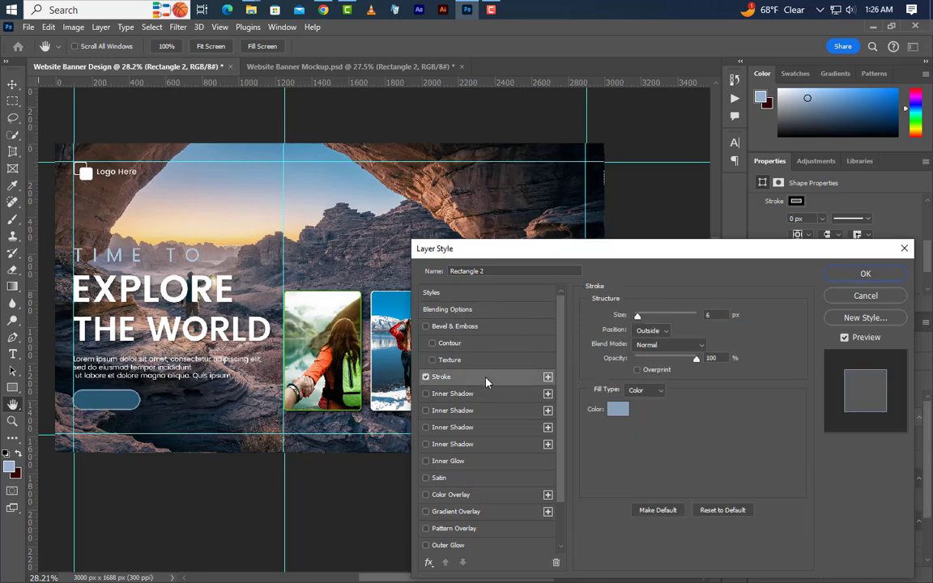
left_click(712, 315)
left_click(667, 332)
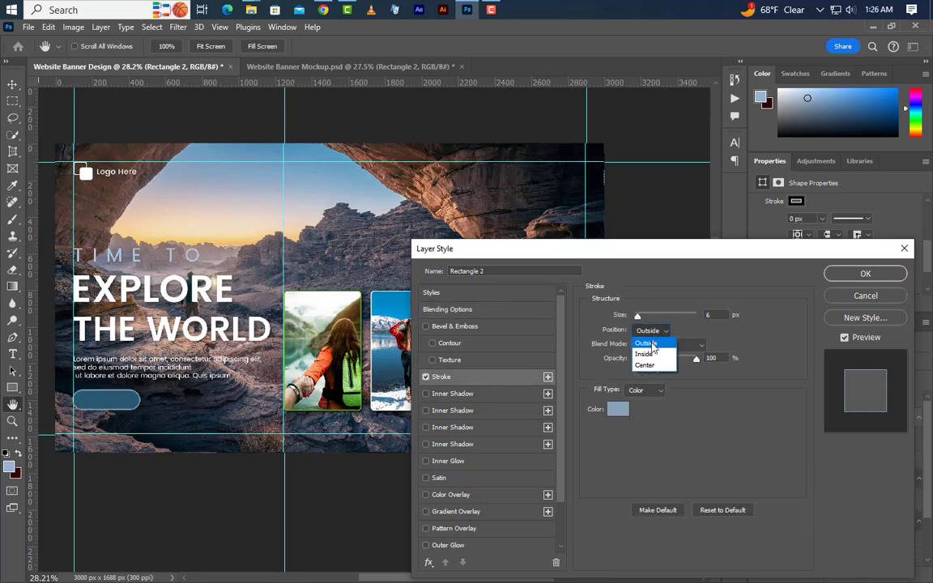
left_click(648, 341)
left_click(617, 410)
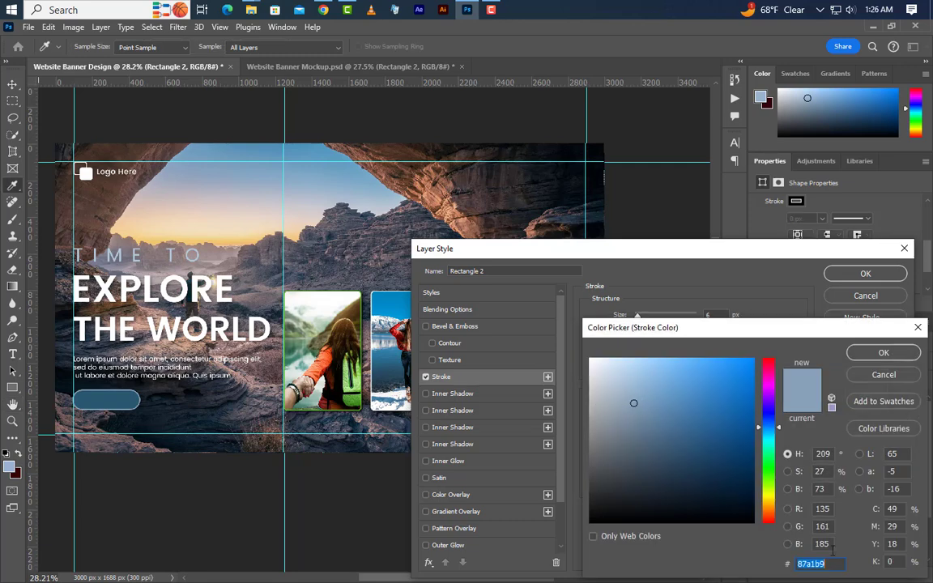
left_click(881, 354)
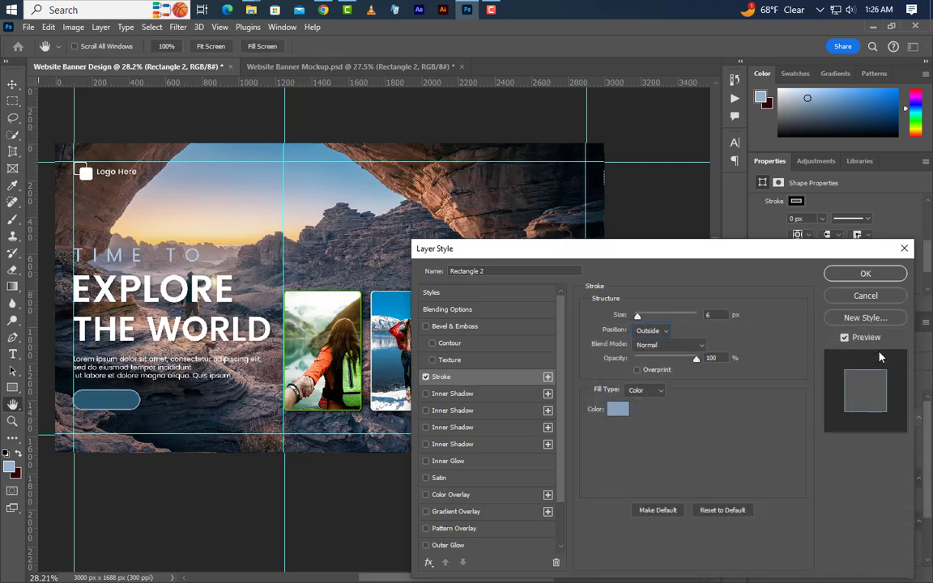
left_click(865, 275)
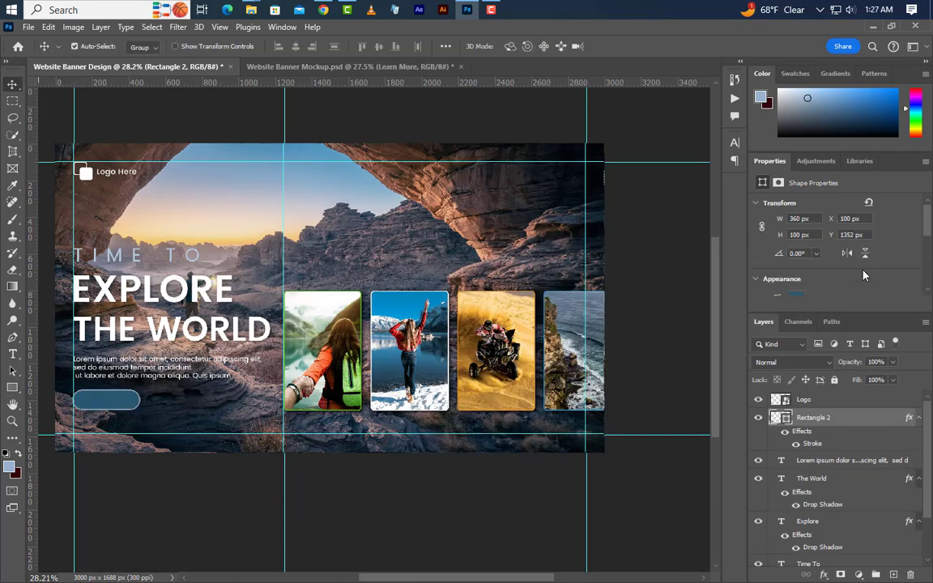
On a new layer above the button, add the text "Learn More" in white Poppins Medium inside the button.
left_click(18, 354)
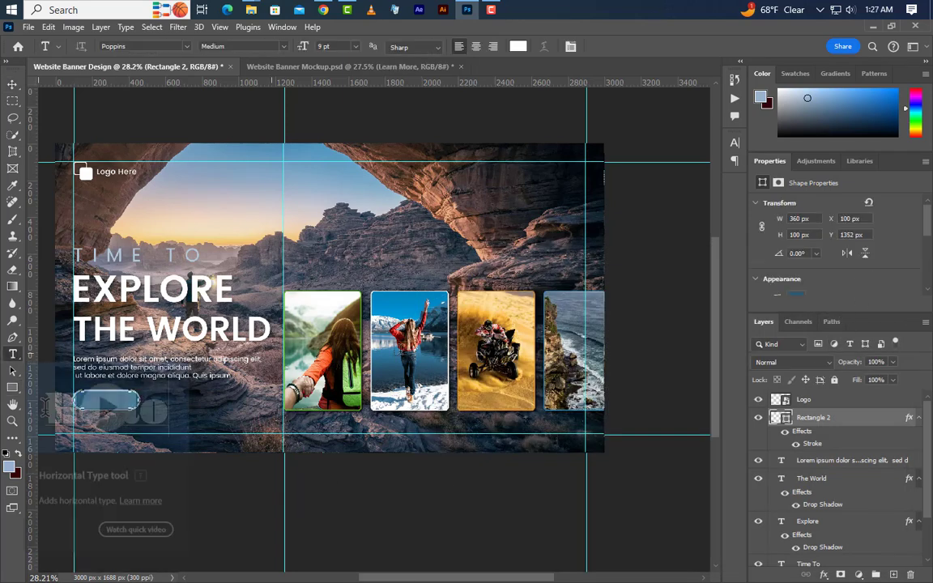
left_click(893, 575)
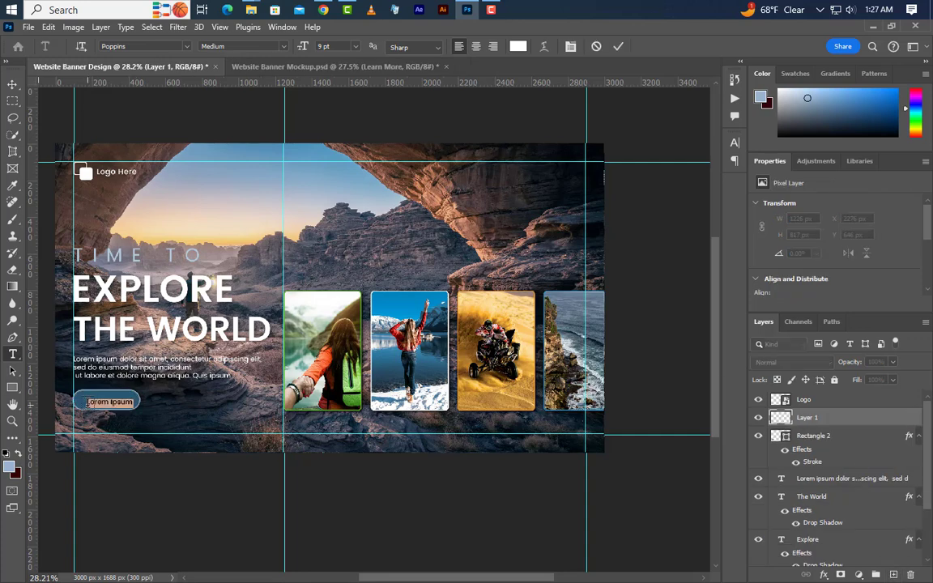
left_click(87, 403)
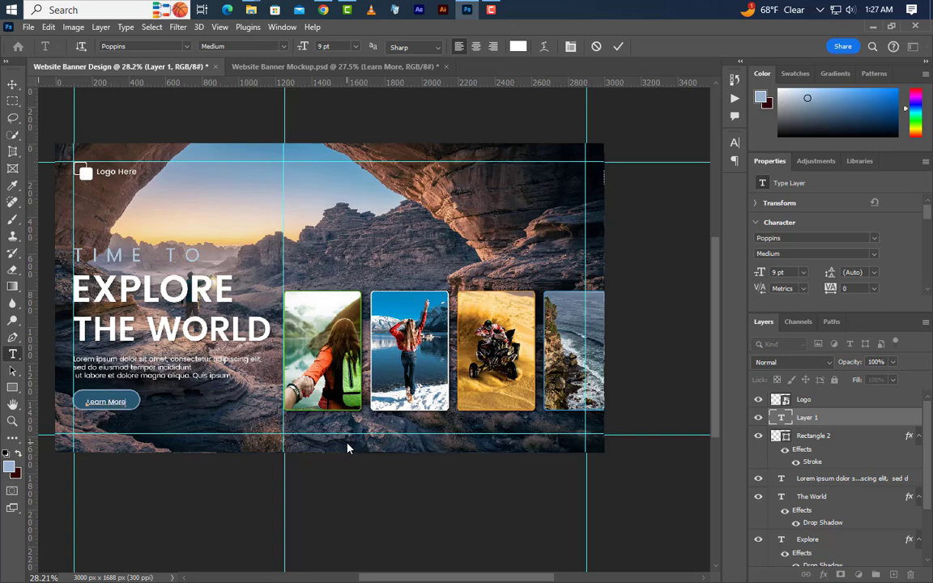
left_click(617, 46)
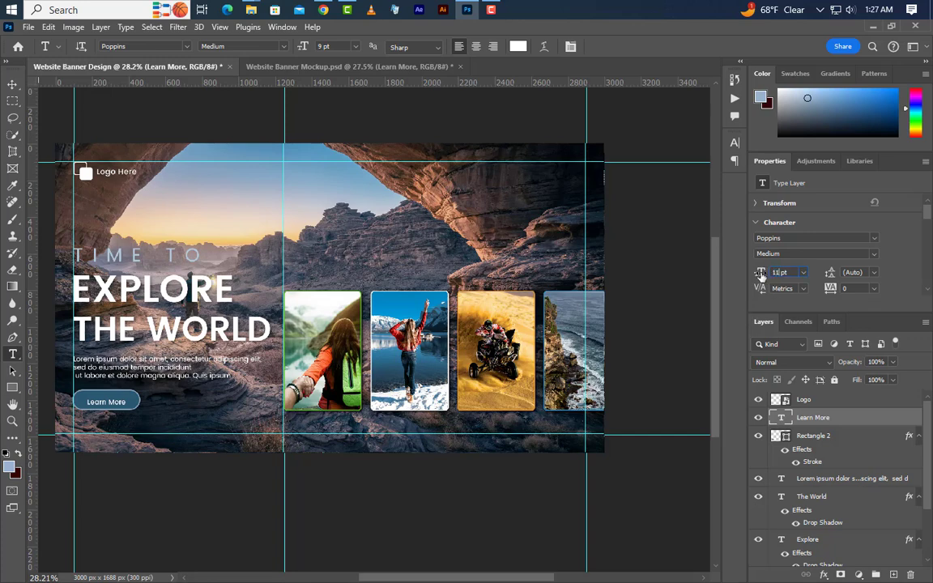
Set the Learn More text size to 11.5 pt.
type(".5")
key("Return")
left_click(787, 253)
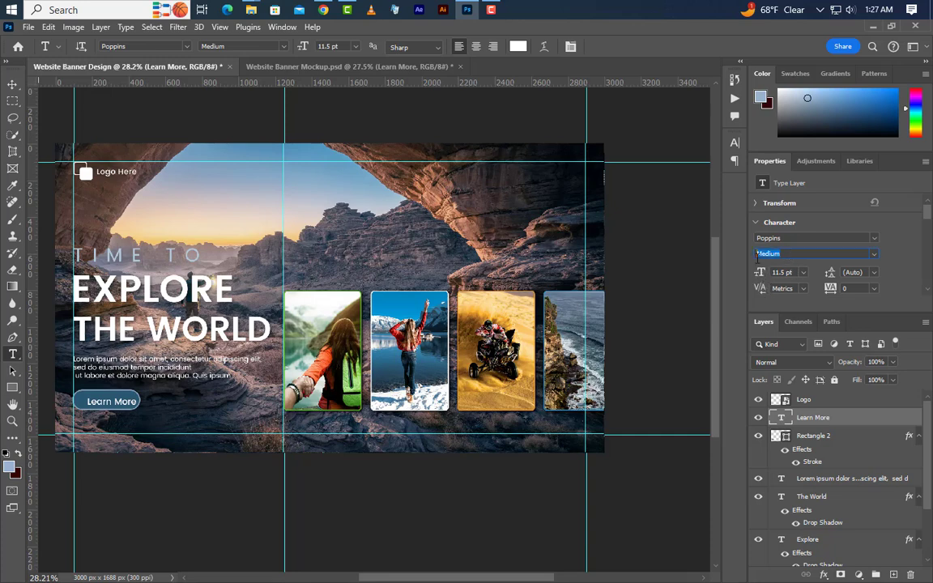
Centre the Learn More text horizontally and vertically on the button rectangle and group the two layers.
left_click(782, 435, "ctrl")
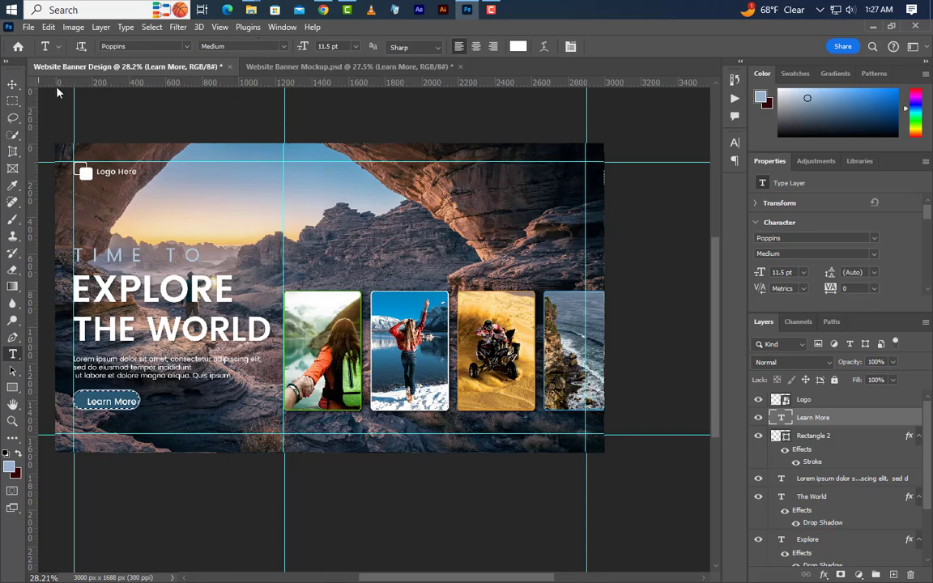
left_click(12, 84)
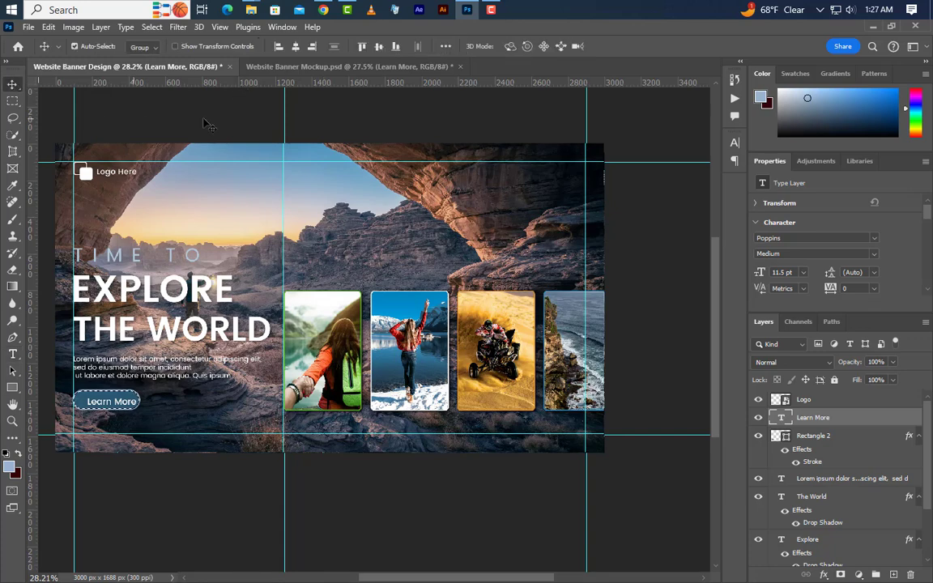
left_click(296, 49)
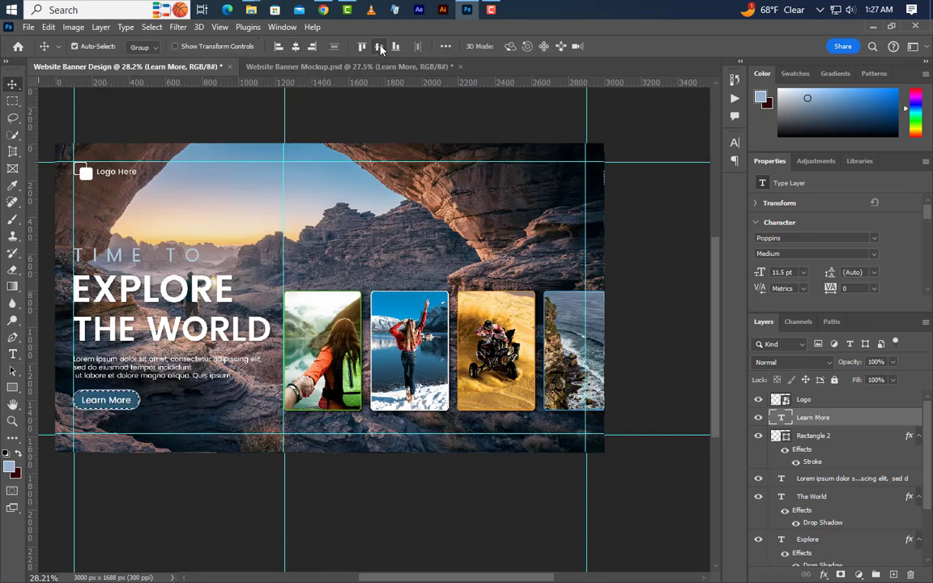
left_click(812, 437, "shift")
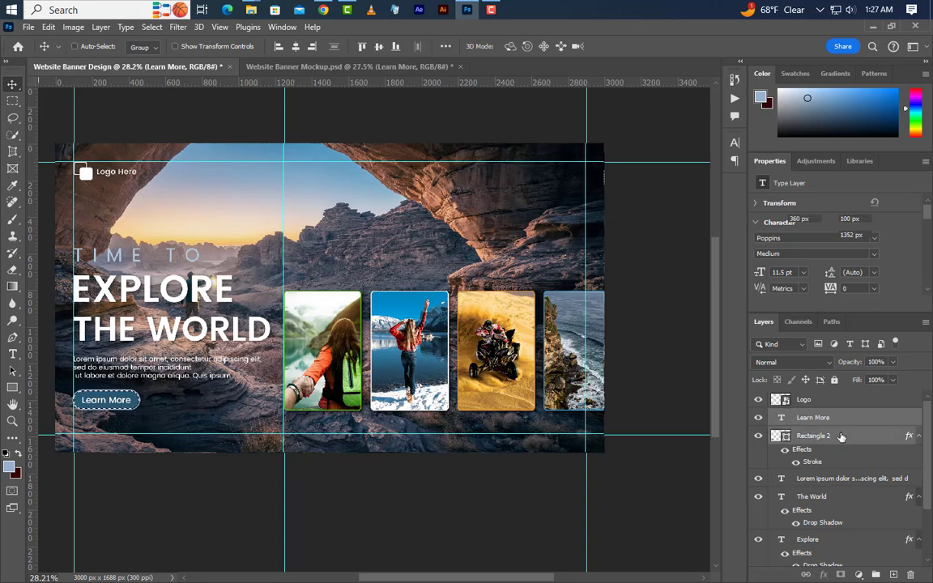
left_click(873, 575)
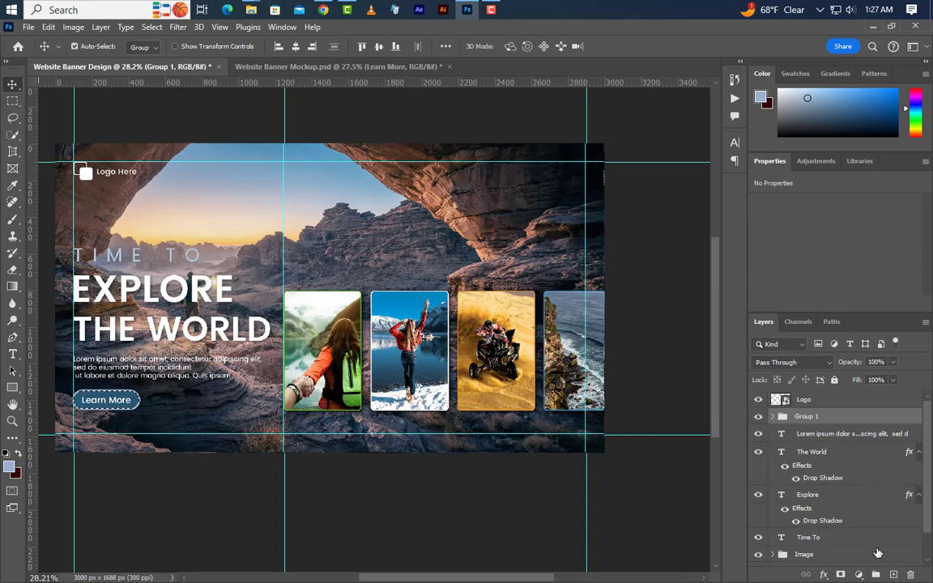
Group the paragraph, The World, Explore and Time To text layers and name the group Text.
left_click(801, 437)
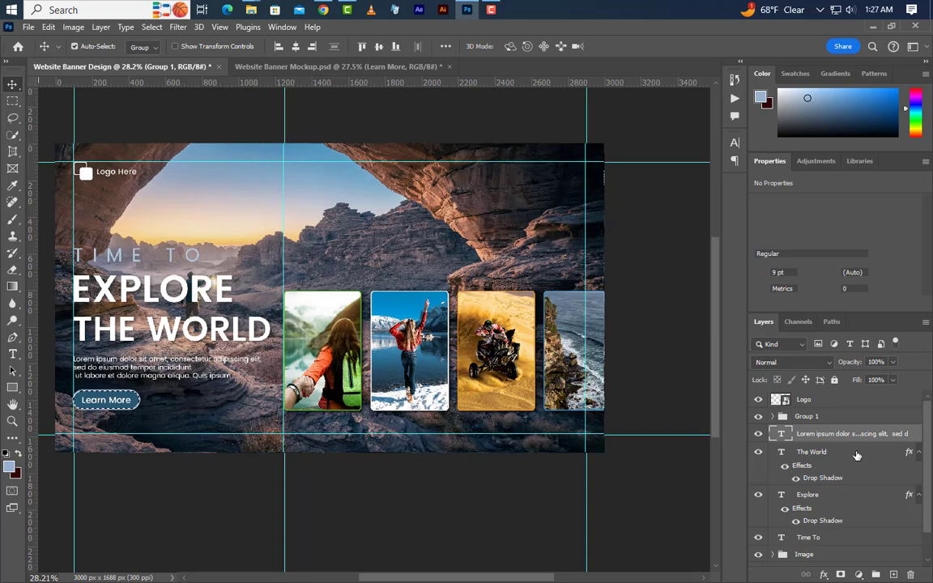
left_click(857, 455)
left_click(842, 494, "shift")
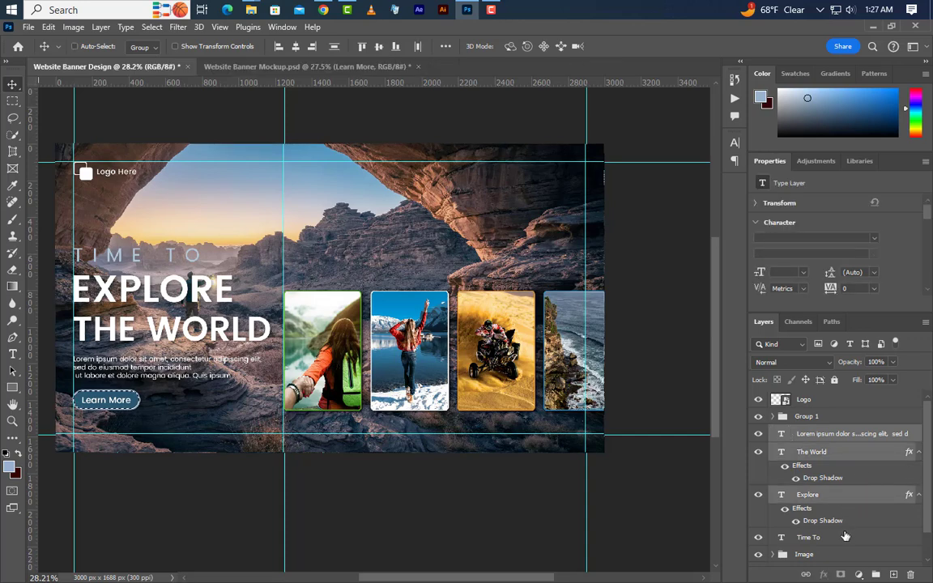
left_click(844, 536, "shift")
key("ctrl+g")
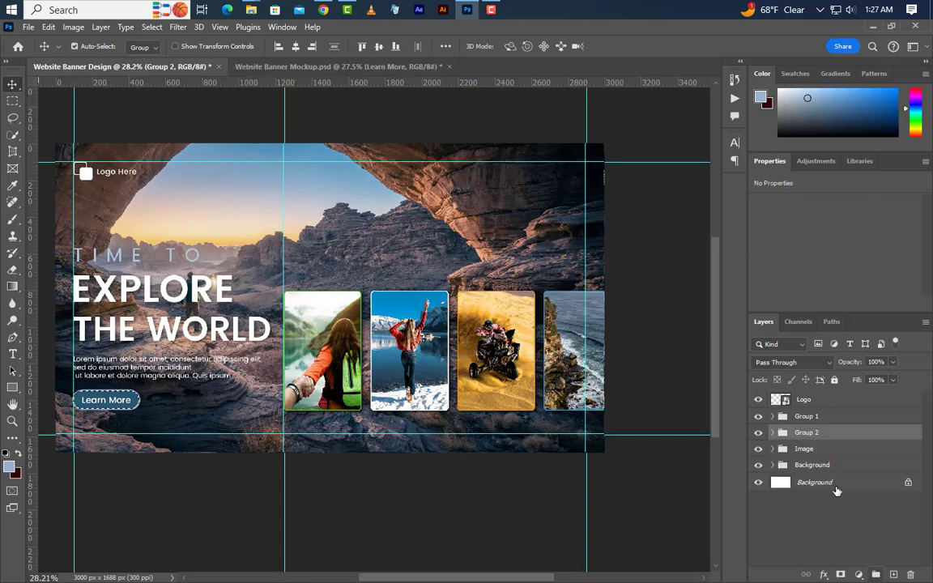
double_click(805, 432)
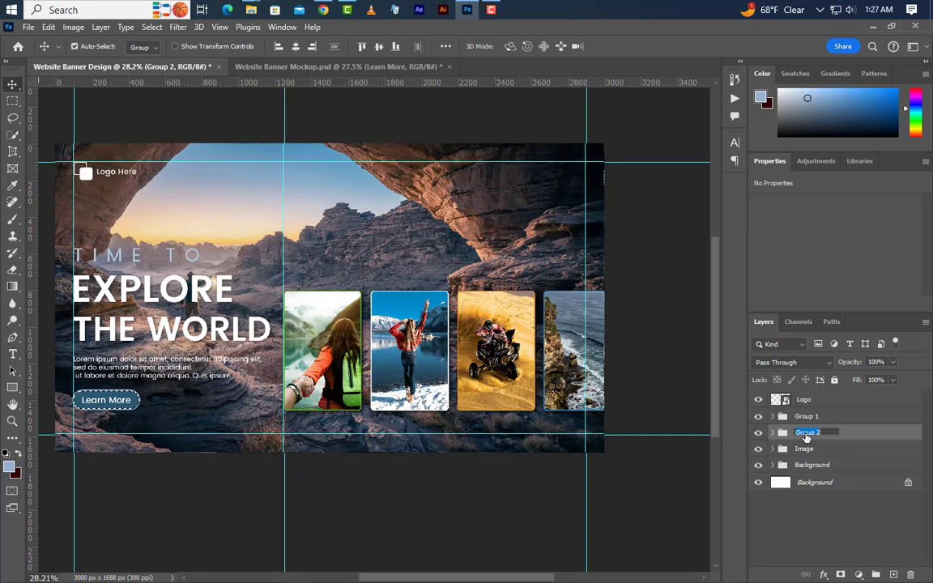
type("Text")
key("Return")
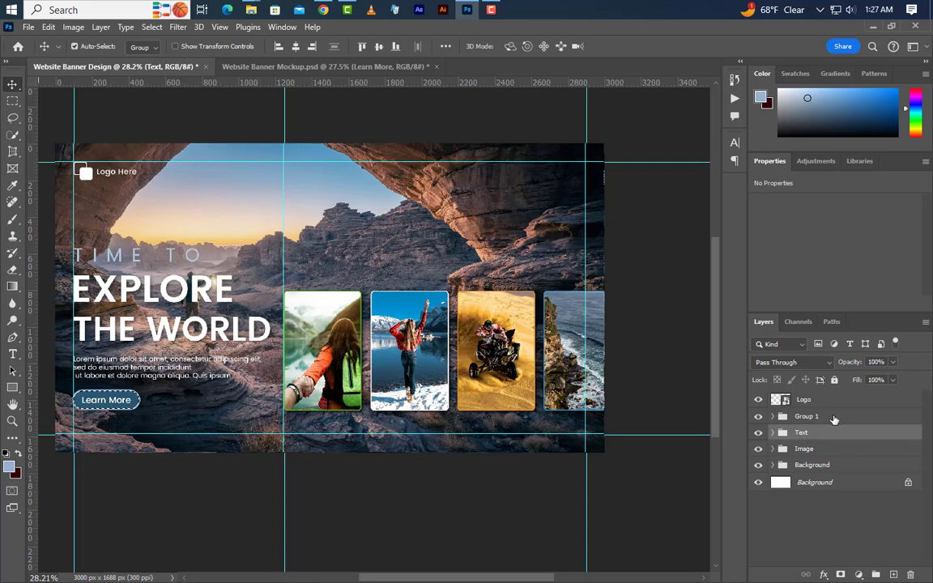
left_click(834, 417)
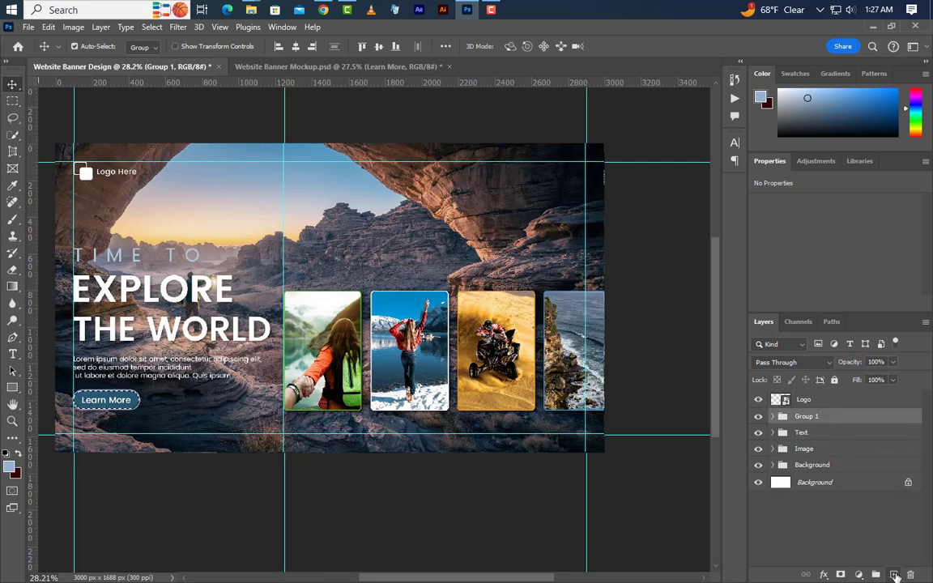
key("ctrl+shift+alt+n")
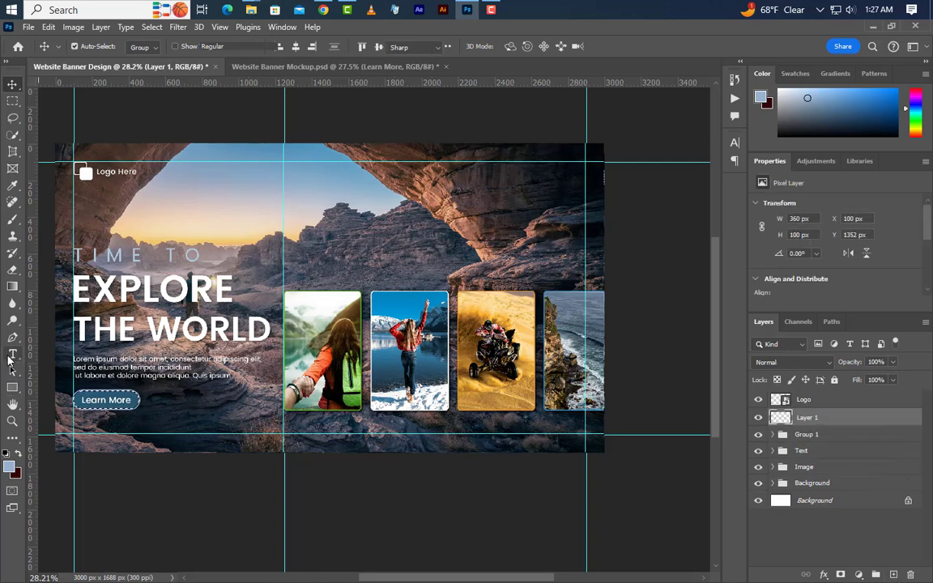
left_click(13, 354)
key("ctrl+d")
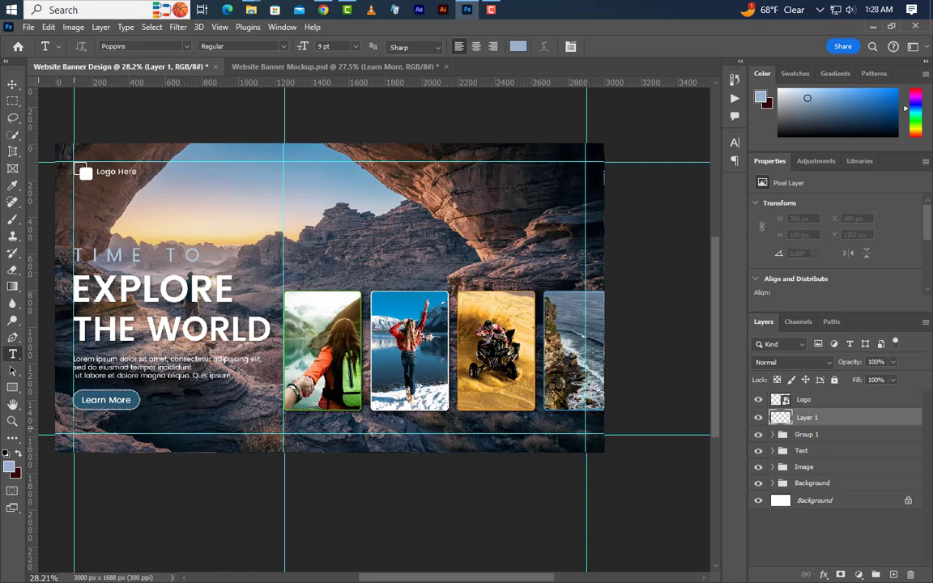
left_click(73, 428)
type("www.graphicsfamily")
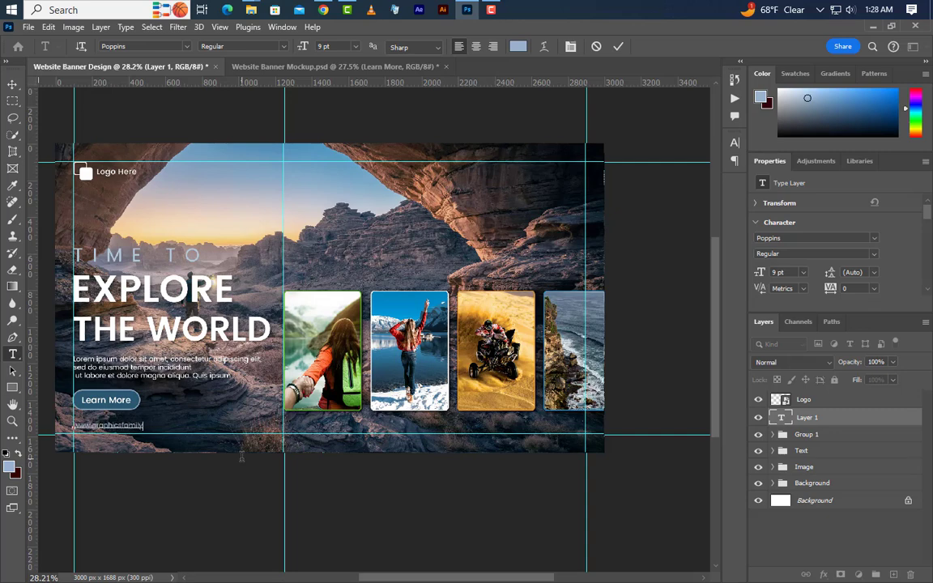
type(".com")
left_click(618, 46)
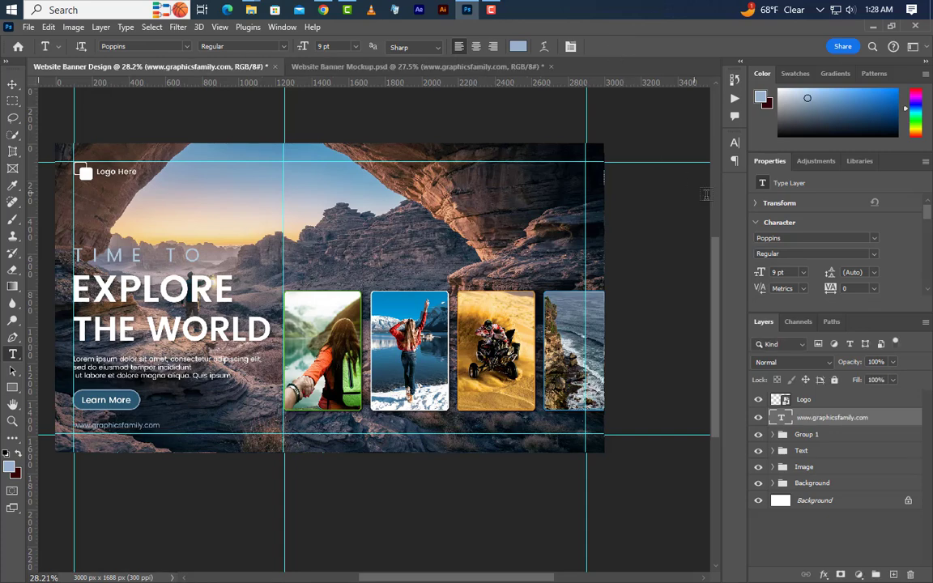
Set the website address text to 14 pt and colour it white.
left_click(737, 142)
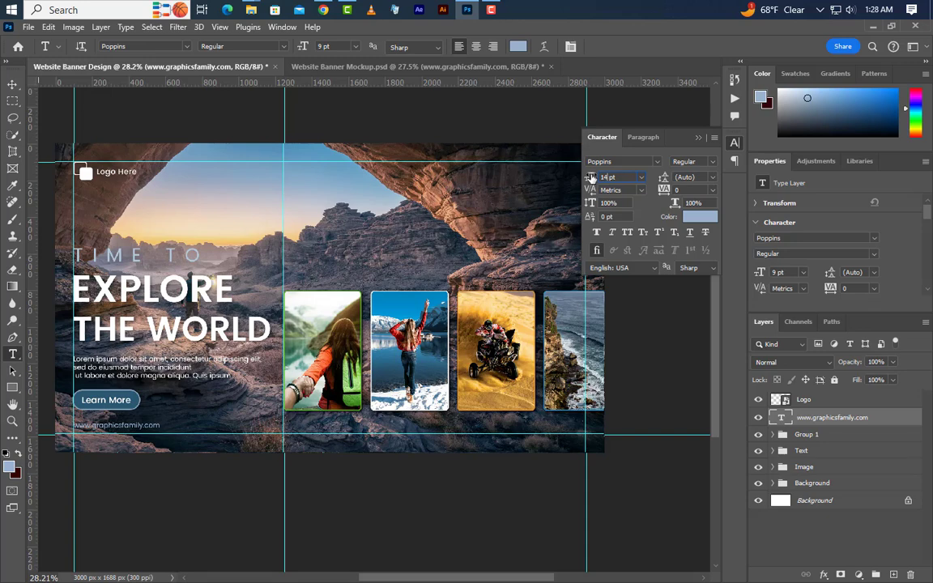
key("Return")
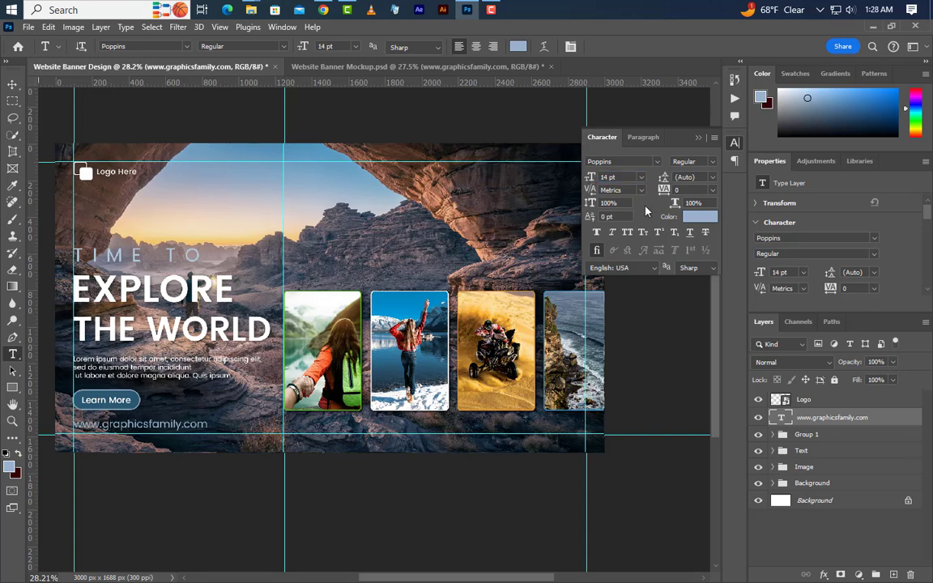
left_click(699, 218)
left_click_drag(650, 377, 490, 311)
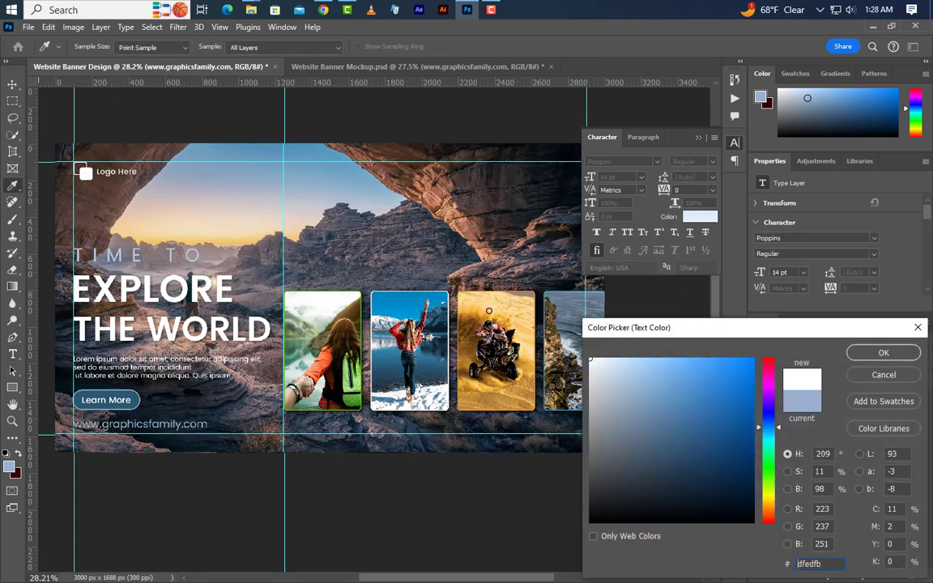
left_click(884, 352)
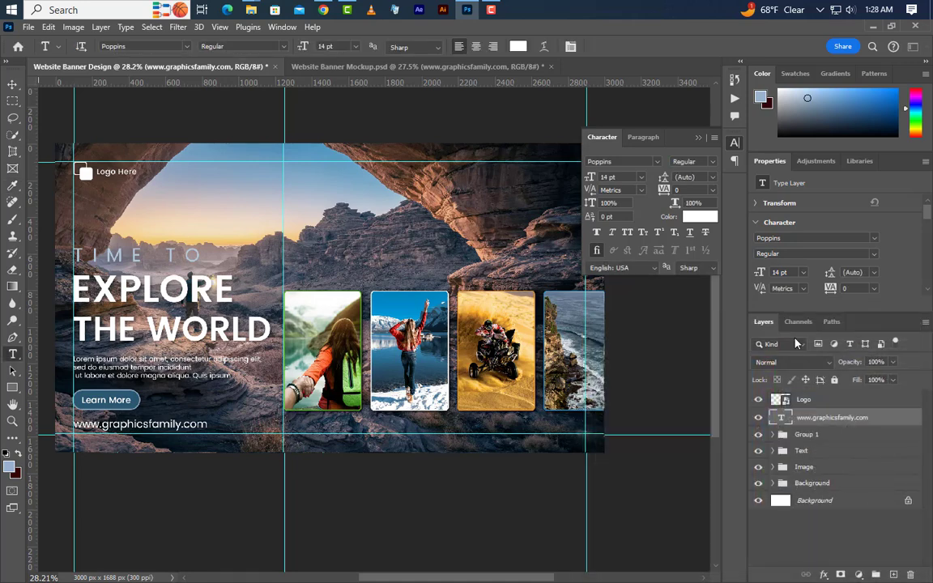
left_click(699, 140)
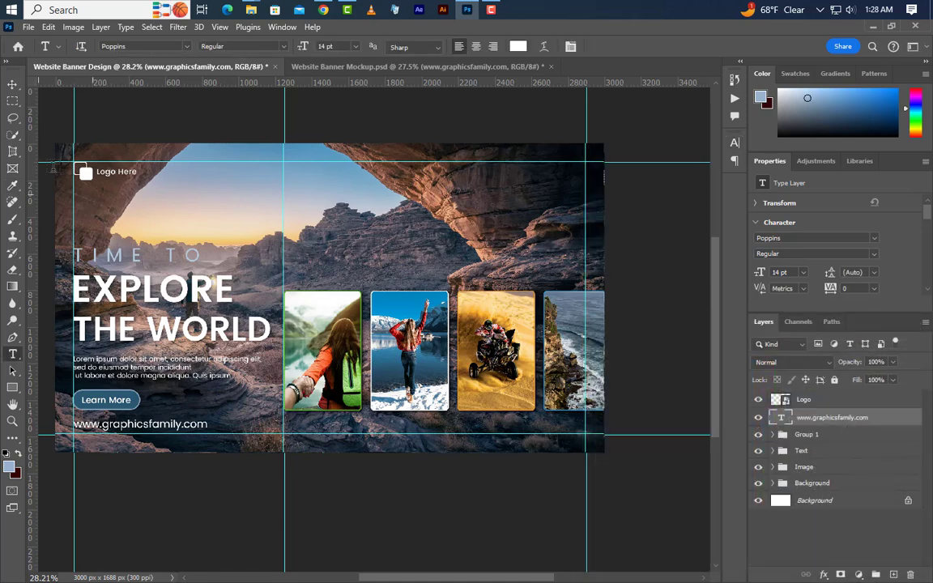
Nudge the website address and the Learn More button group slightly downward.
left_click(12, 84)
key("shift+Down")
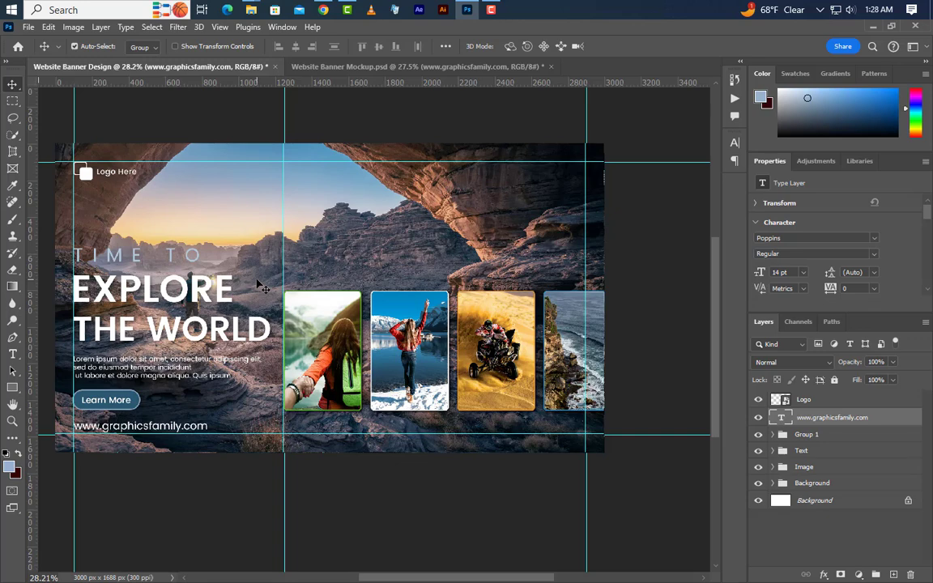
left_click(822, 436)
key("Down")
key("Down")
key("Down")
key("Down")
key("Down")
key("Down")
key("Down")
key("Down")
key("Down")
key("Down")
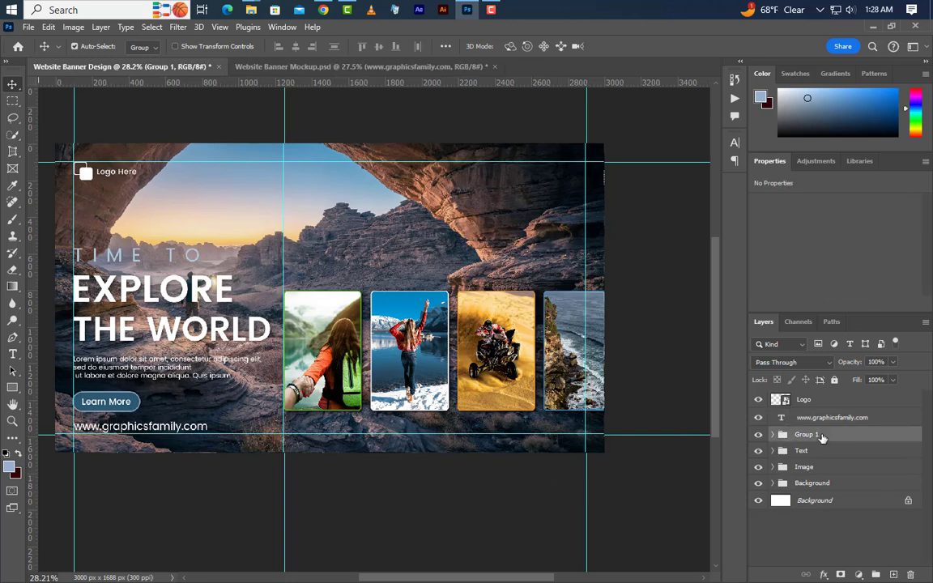
Group the website address layer with the button group and name the new group Web.
left_click(826, 418, "shift")
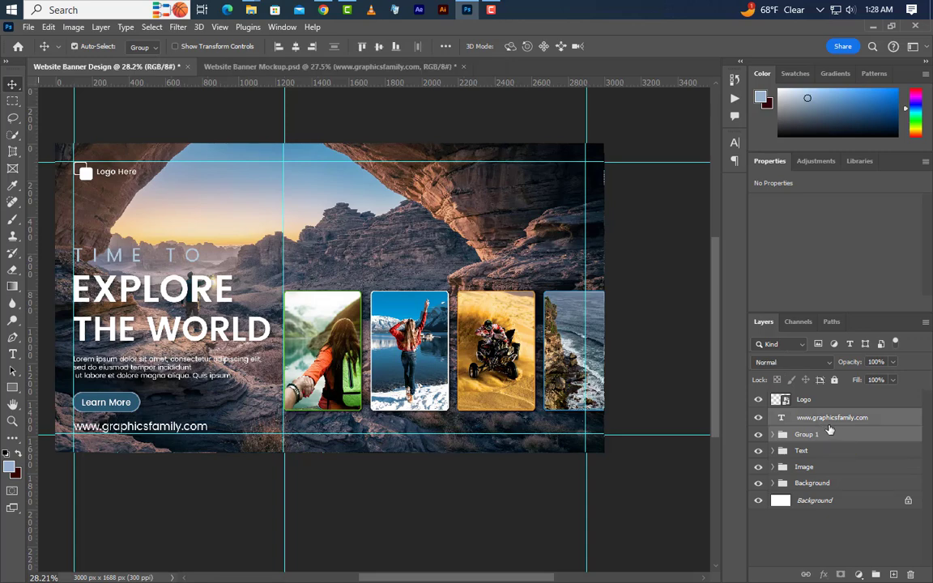
left_click(875, 575)
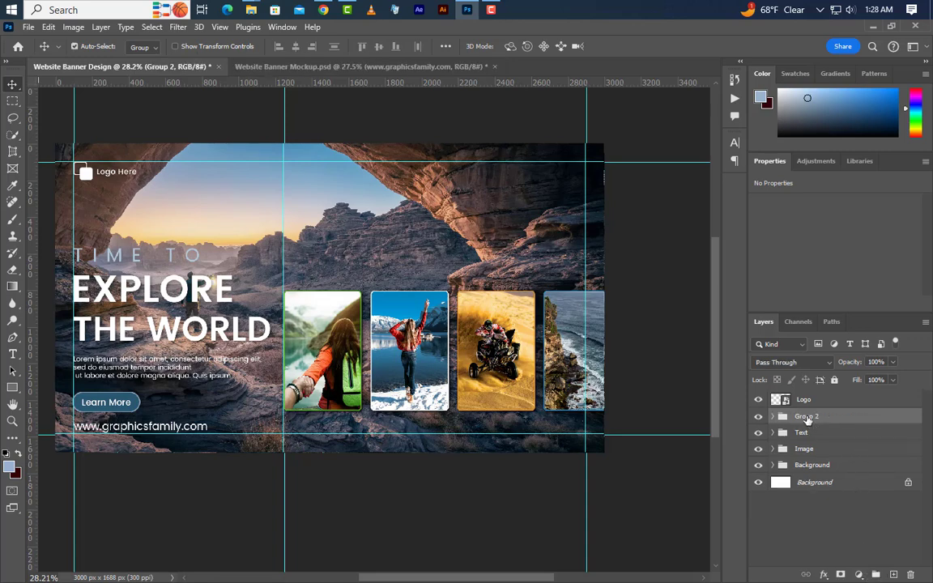
type("Web")
key("Return")
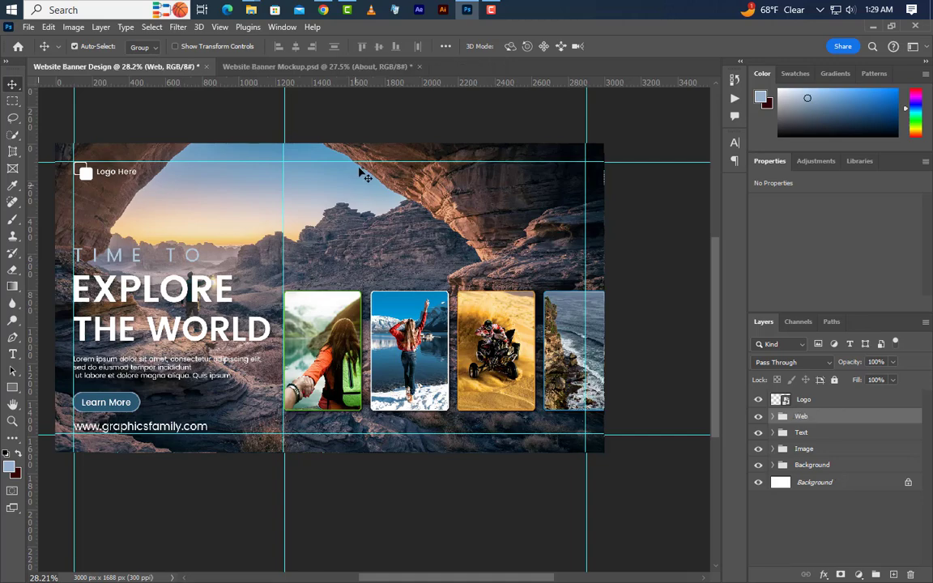
Add the menu text "About" in Poppins Medium in the sky area just below the upper horizontal guide.
scroll(373, 162, "up", 3)
scroll(375, 130, "up", 1)
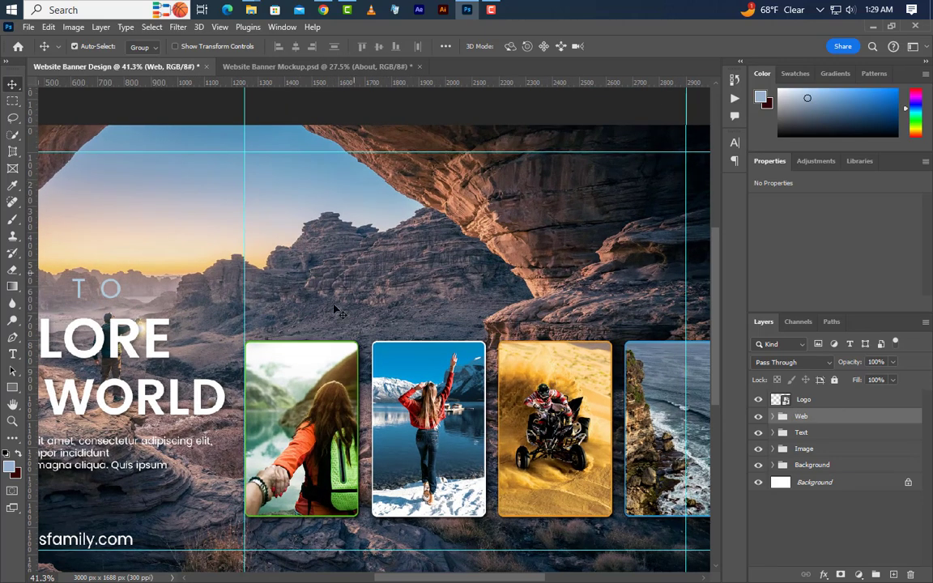
left_click(12, 356)
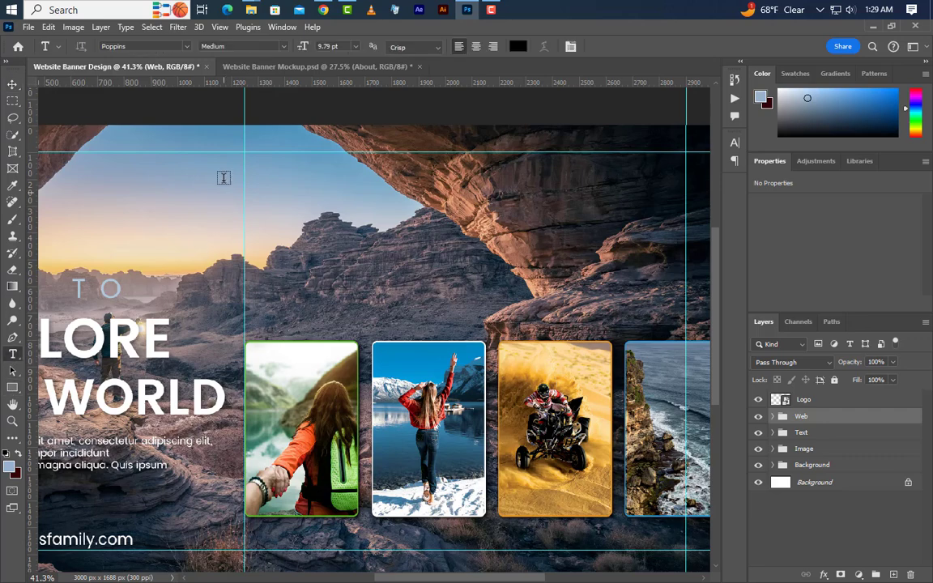
left_click(163, 159)
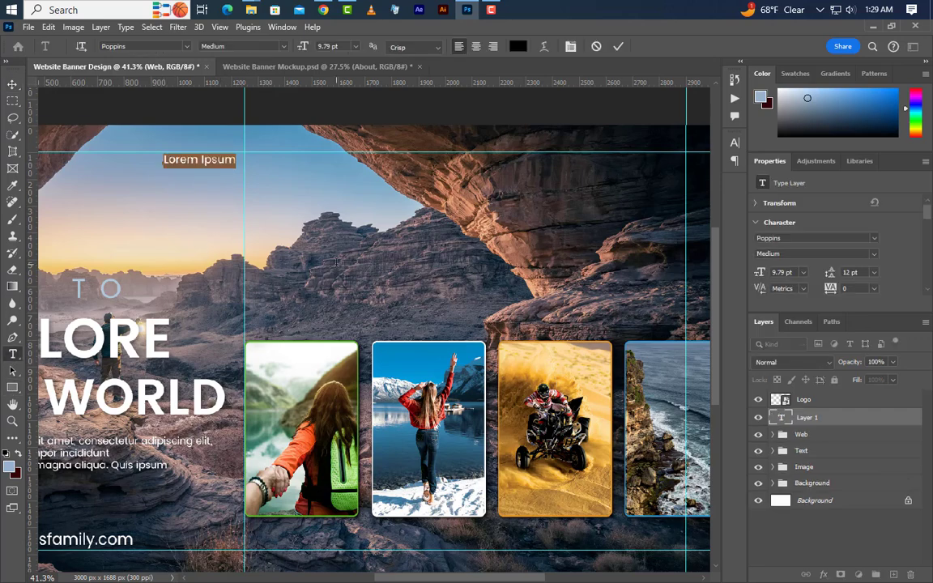
key("BackSpace")
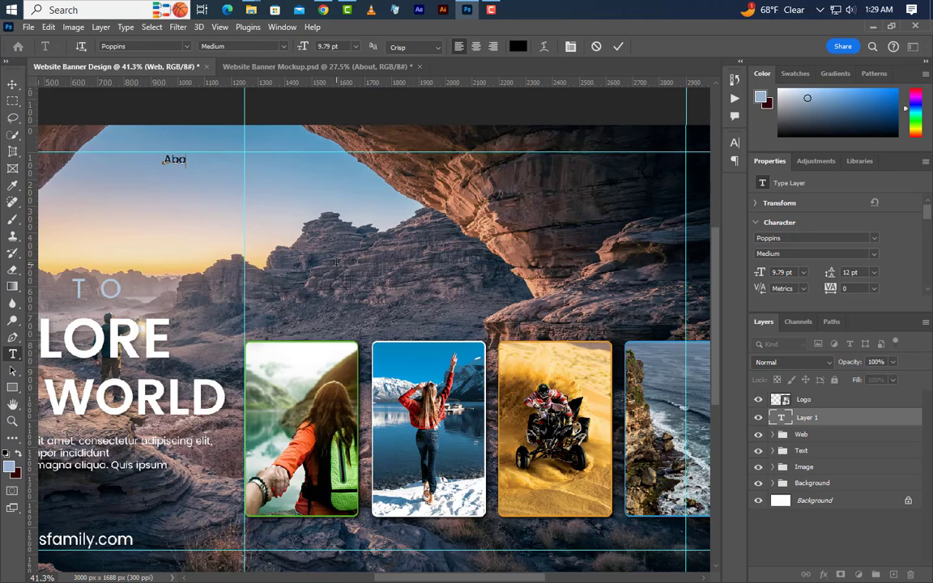
left_click(618, 47)
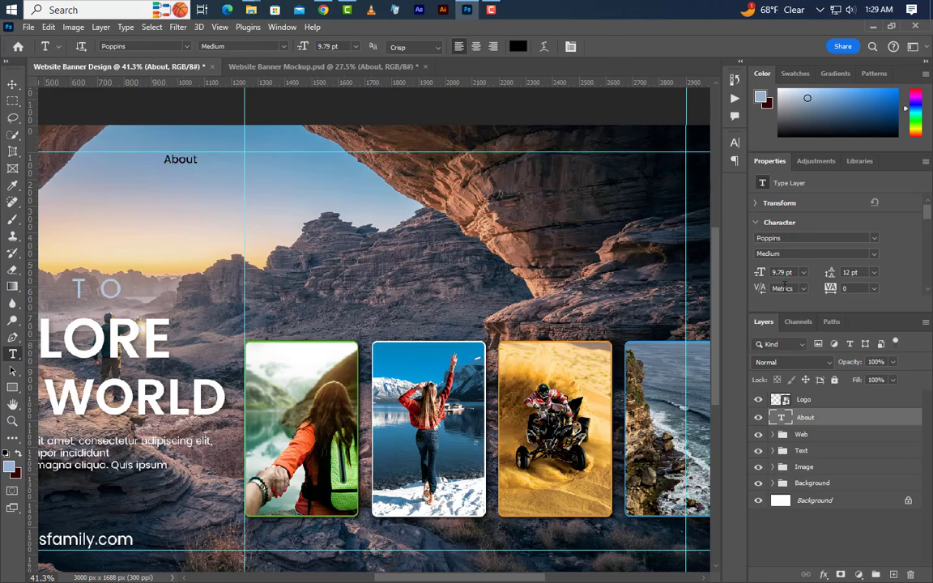
Set the About text to 10.4 pt, reposition it beneath the upper guide, and place a duplicate beside it across the vertical guide.
left_click(779, 272)
type("10")
type(".40")
left_click(12, 85)
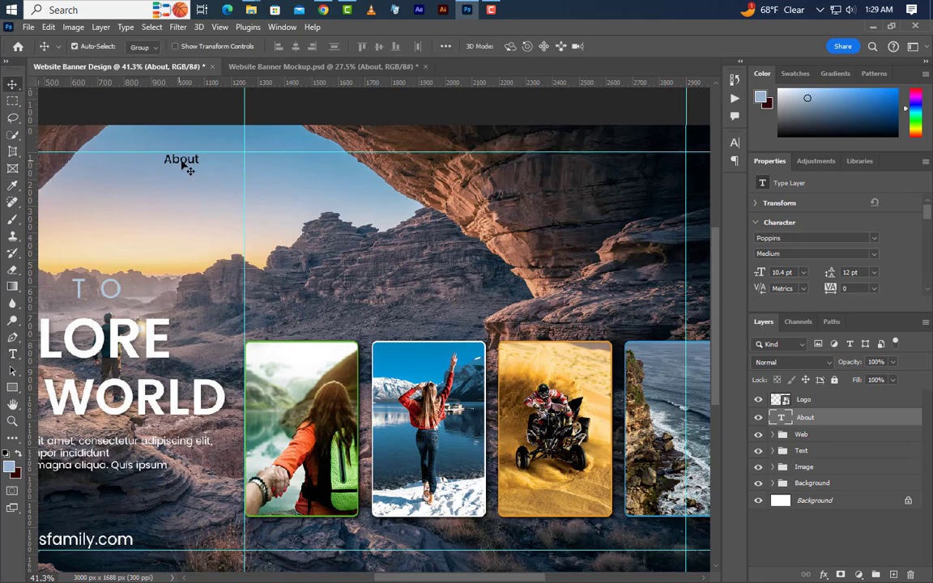
left_click_drag(182, 163, 285, 167)
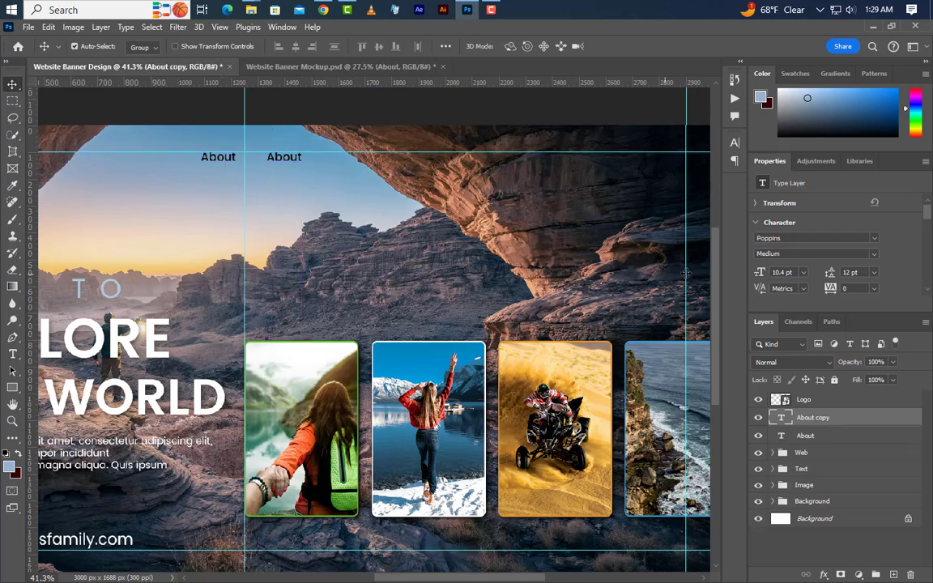
Set the duplicated About text's colour to ffffff.
left_click(735, 144)
left_click(706, 218)
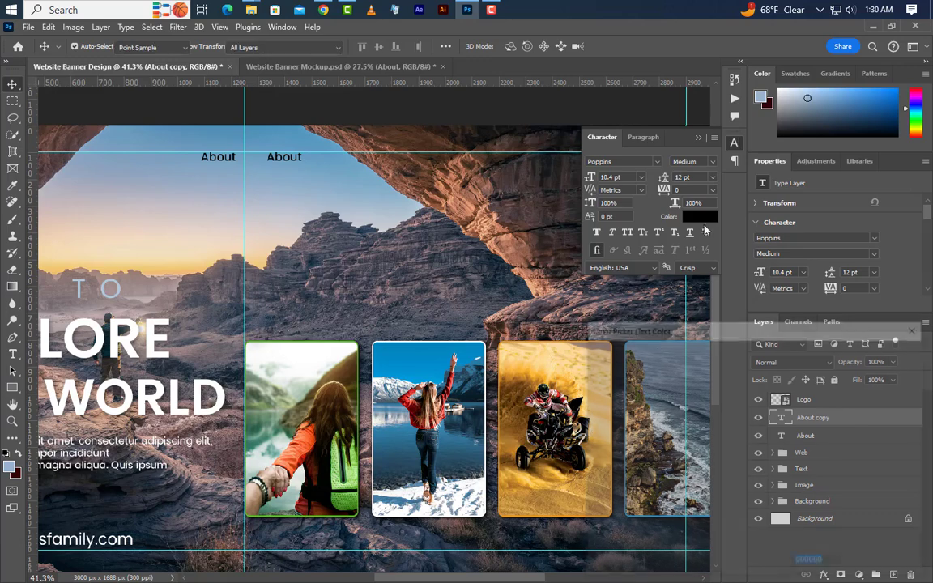
type("ffffff")
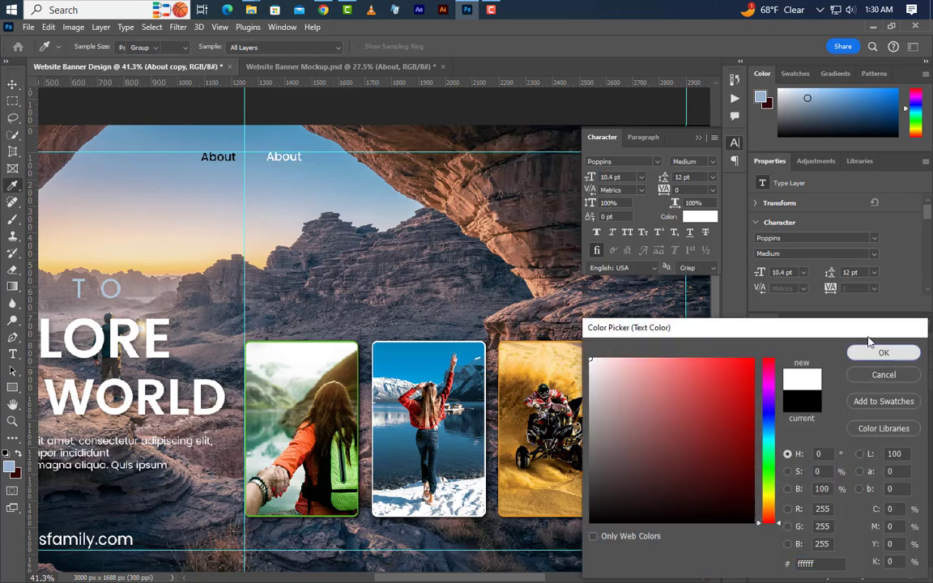
left_click(884, 352)
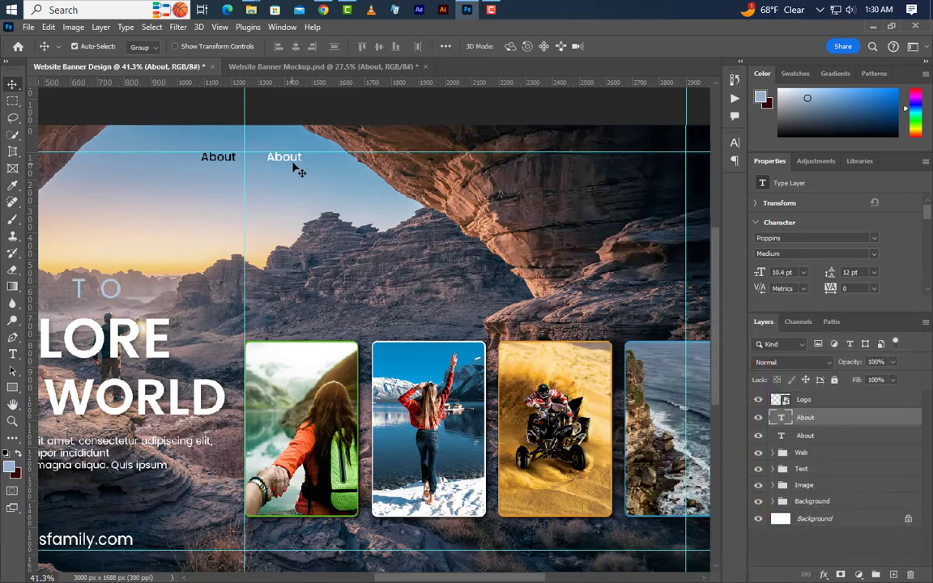
Place two more copies of the white About text along the menu row, and change the first white item to "Designer".
left_click_drag(293, 162, 531, 180)
left_click(12, 354)
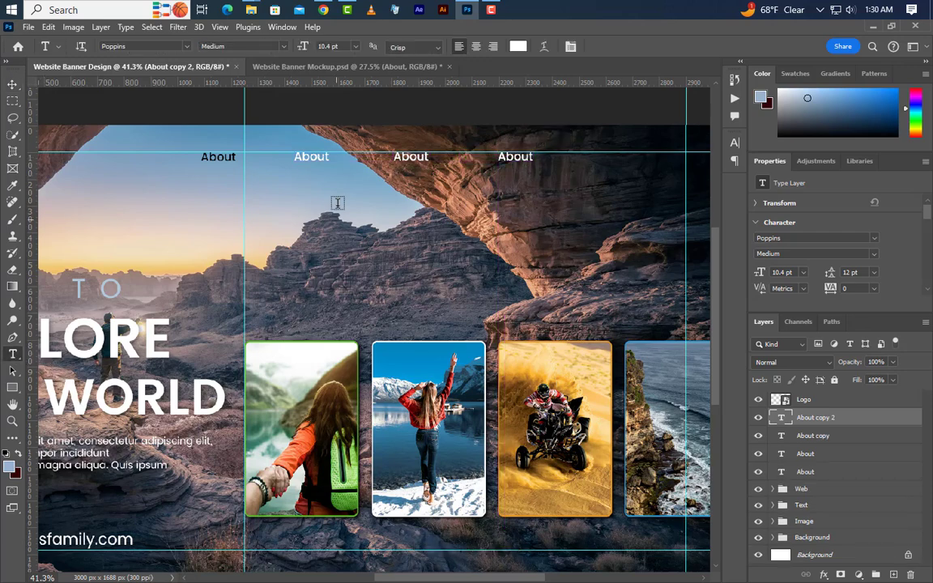
double_click(312, 157)
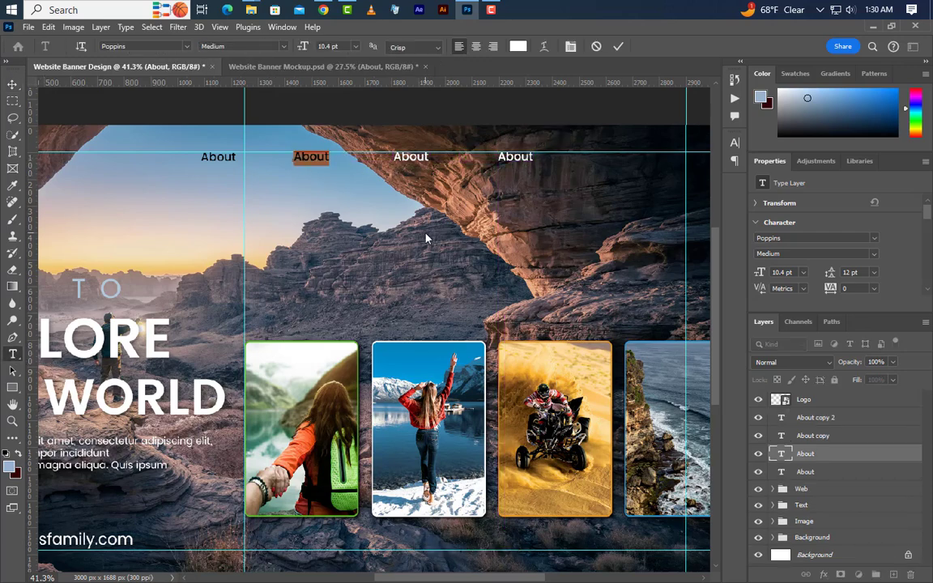
type("Des")
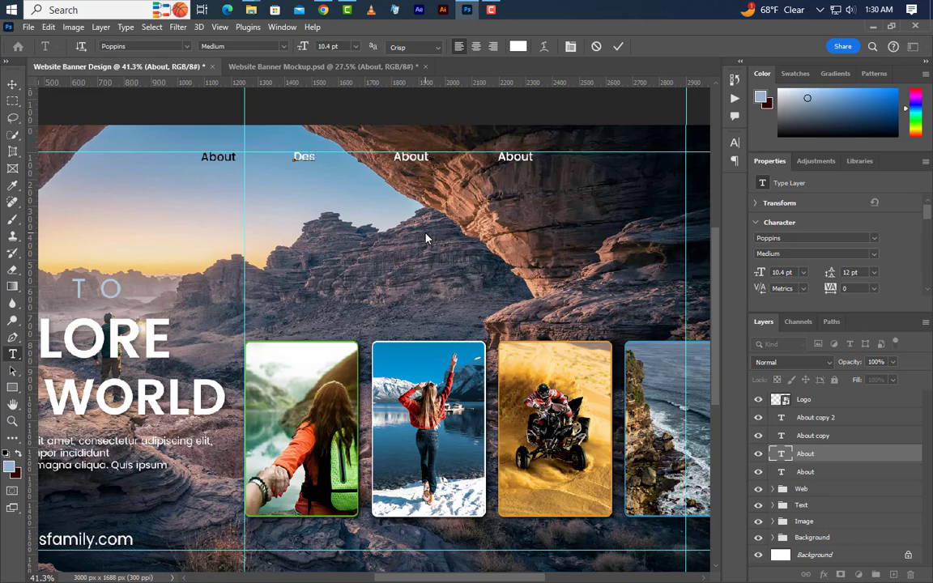
type("igner")
key("ctrl+Return")
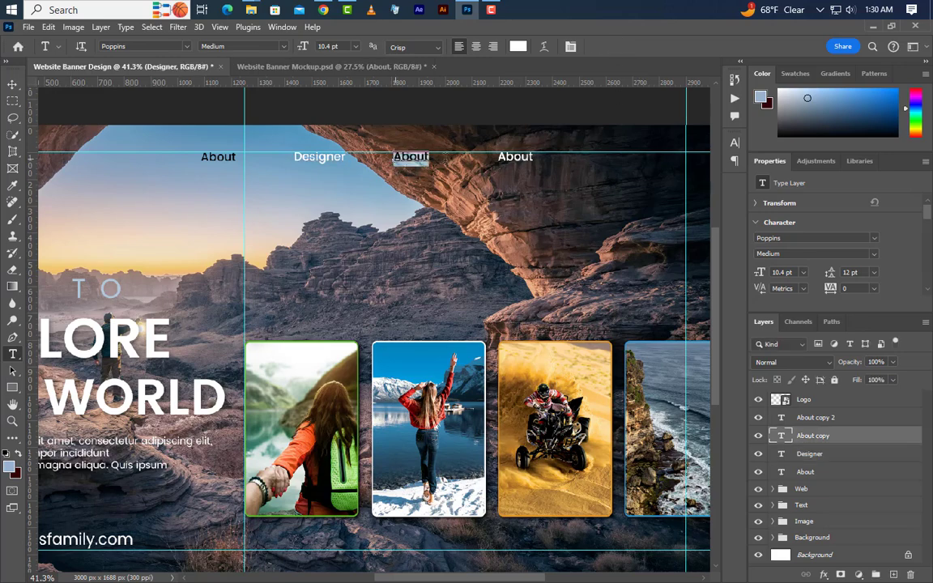
Change the text of the remaining two white About copies to "Features" and "News".
left_click(397, 156)
key("ctrl+a")
type("Fe")
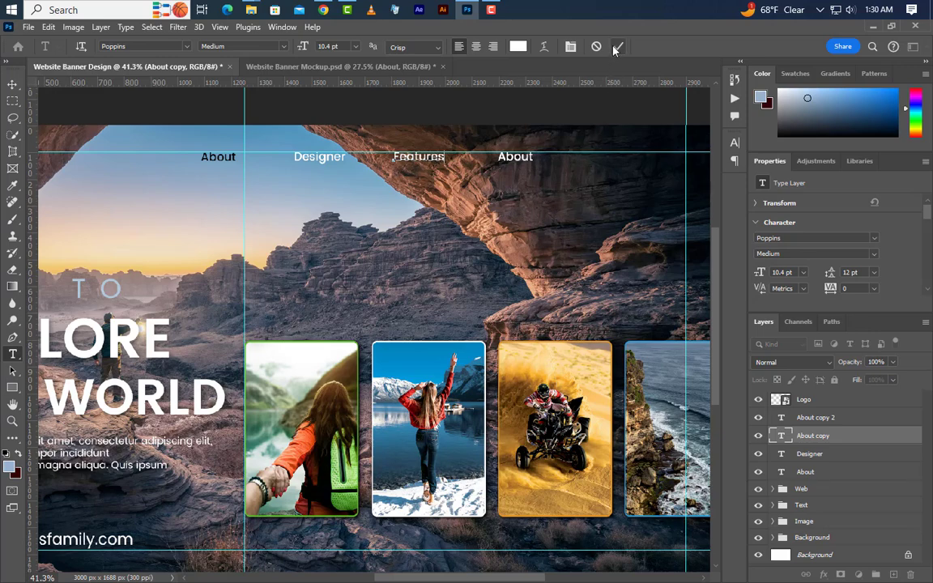
left_click_drag(499, 157, 541, 157)
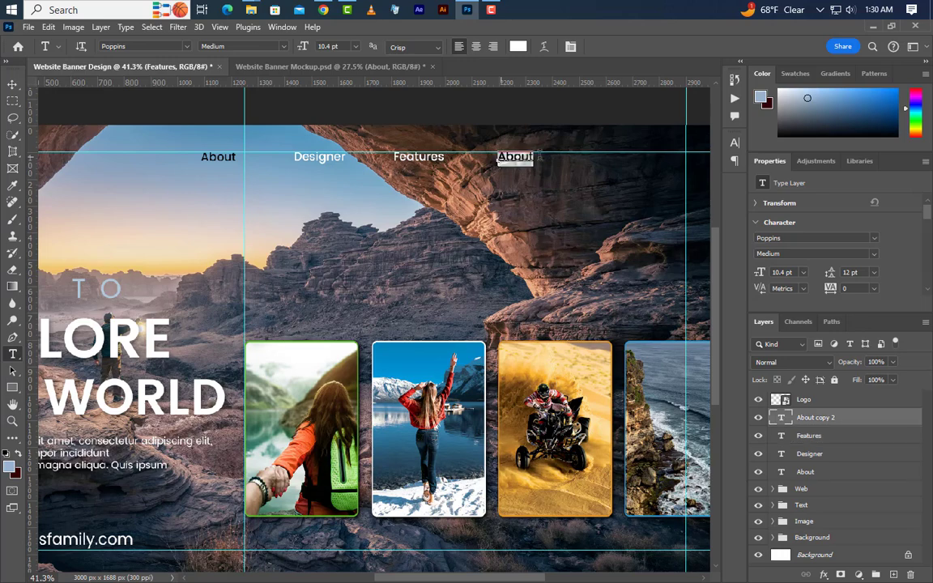
type("News")
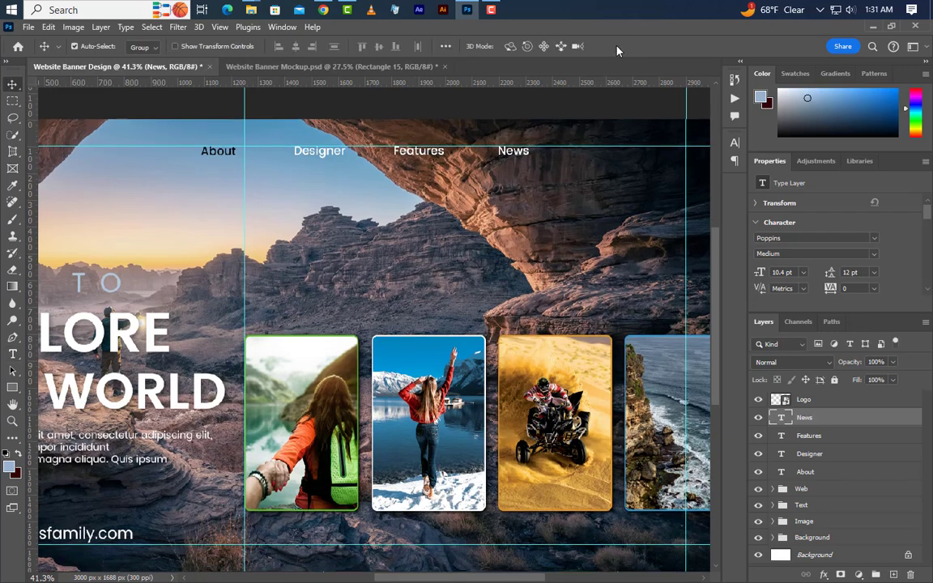
Draw a rectangle beneath the upper guide to the right of News and size it to 325 x 80 px.
scroll(682, 147, "up", 1)
scroll(682, 146, "up", 4)
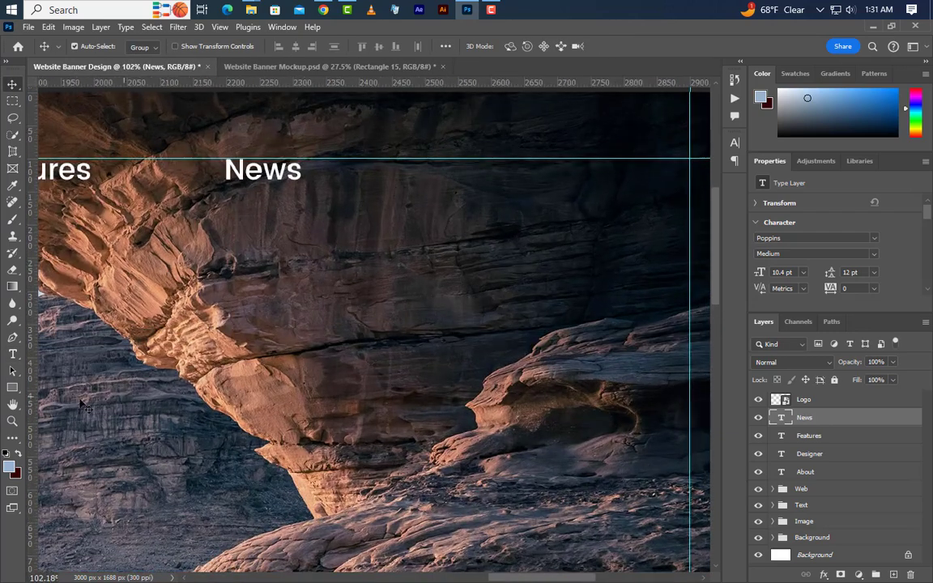
left_click(12, 387)
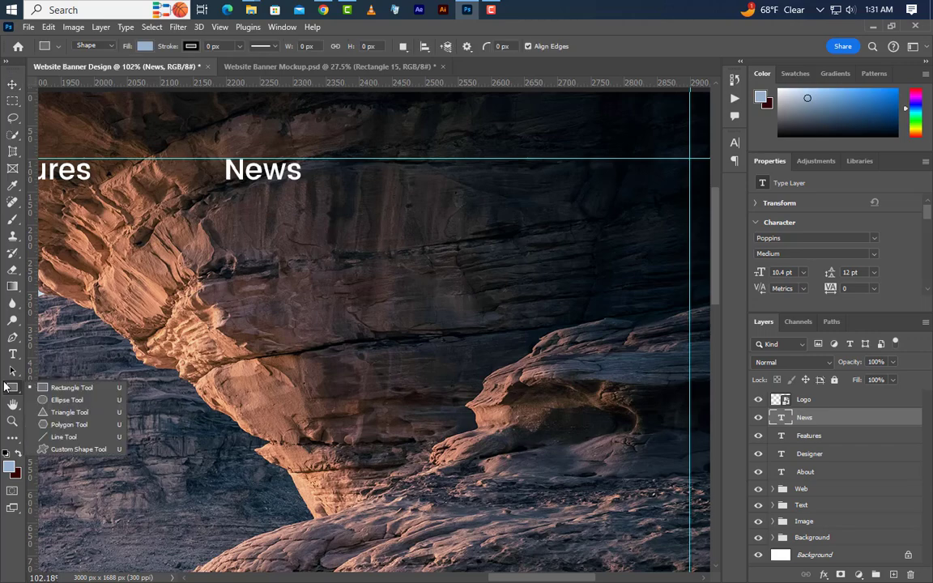
left_click(61, 385)
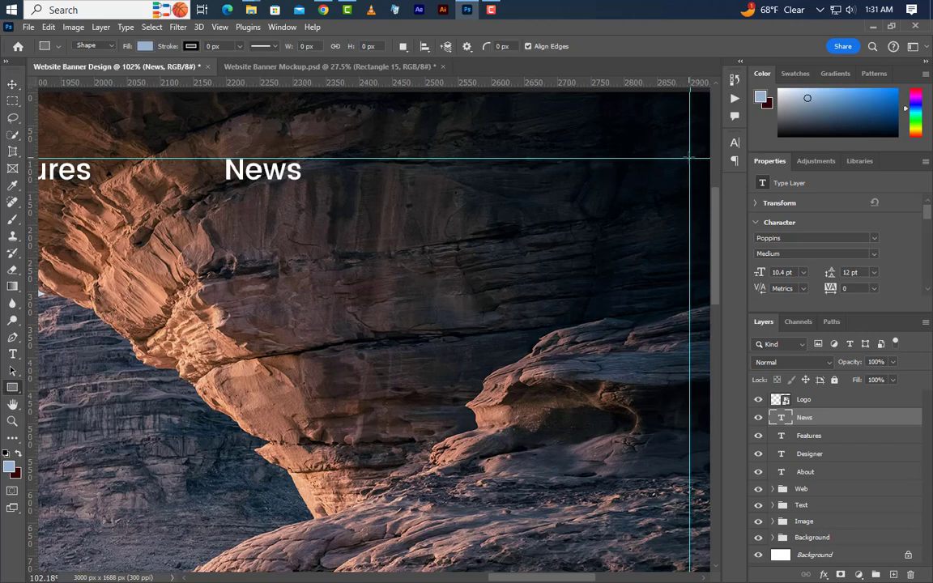
left_click_drag(688, 158, 528, 203)
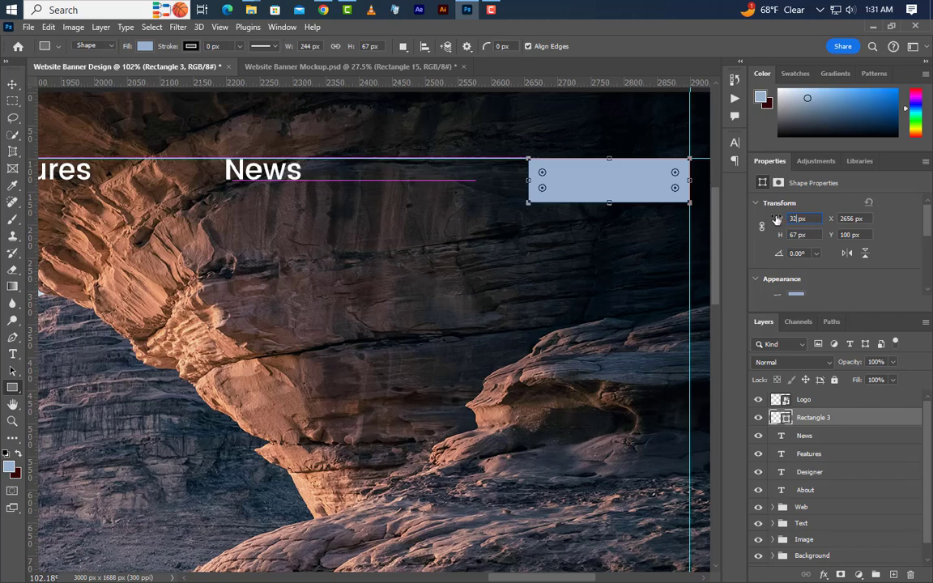
key("Return")
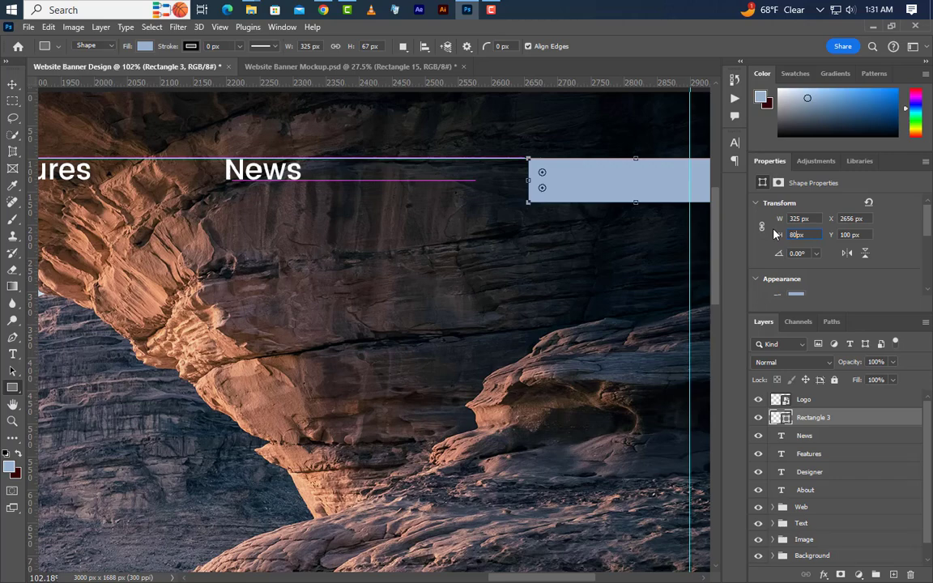
type("80px")
key("Return")
Round all four corners of the menu rectangle to 40 px.
scroll(761, 231, "down", 3)
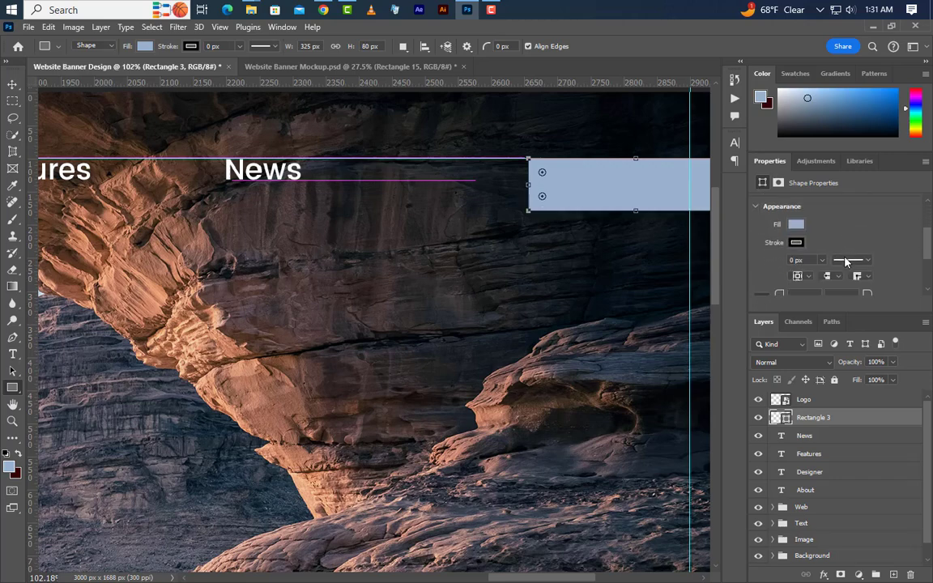
scroll(792, 277, "down", 2)
left_click(796, 263)
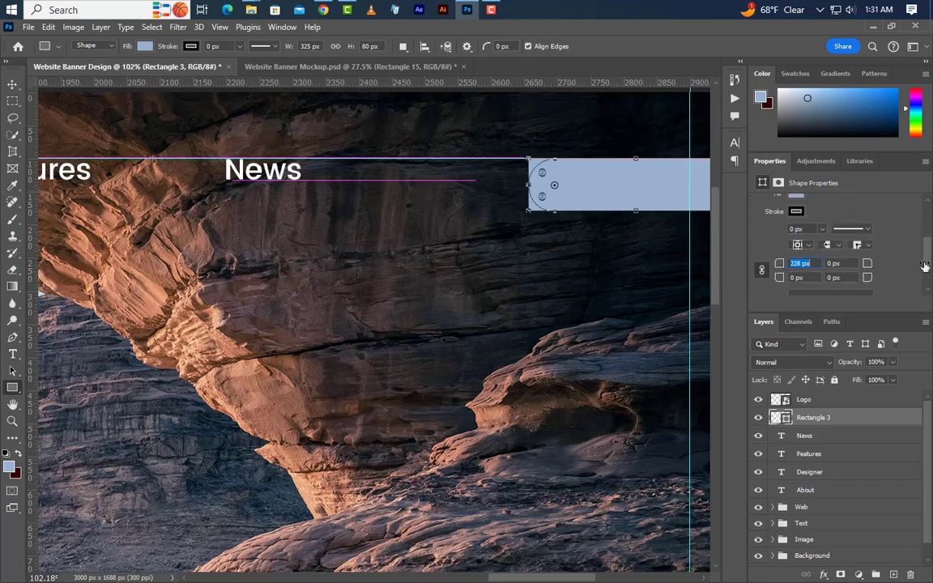
type("40")
key("Return")
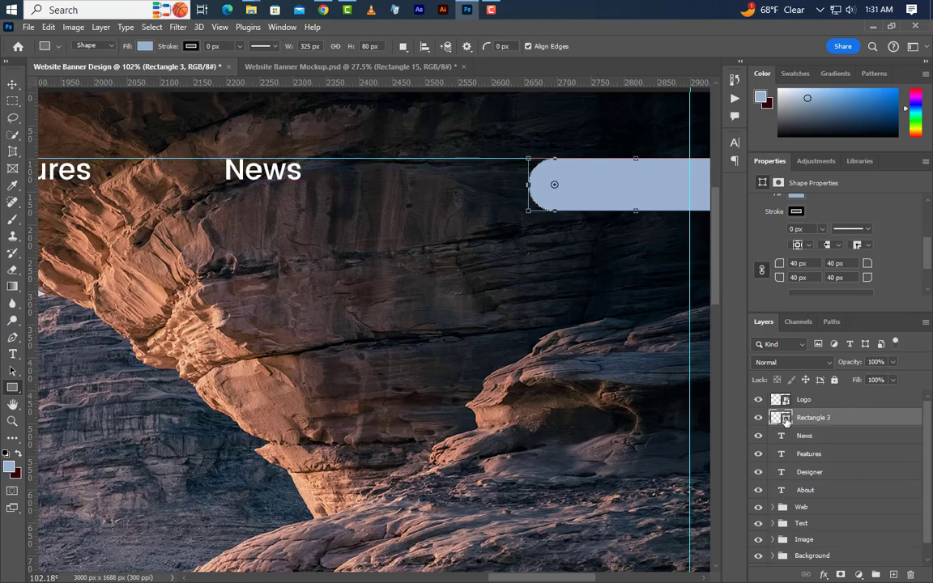
Fill the rounded rectangle with 556778 and move it so its right edge meets the right vertical guide.
double_click(786, 418)
type("556778")
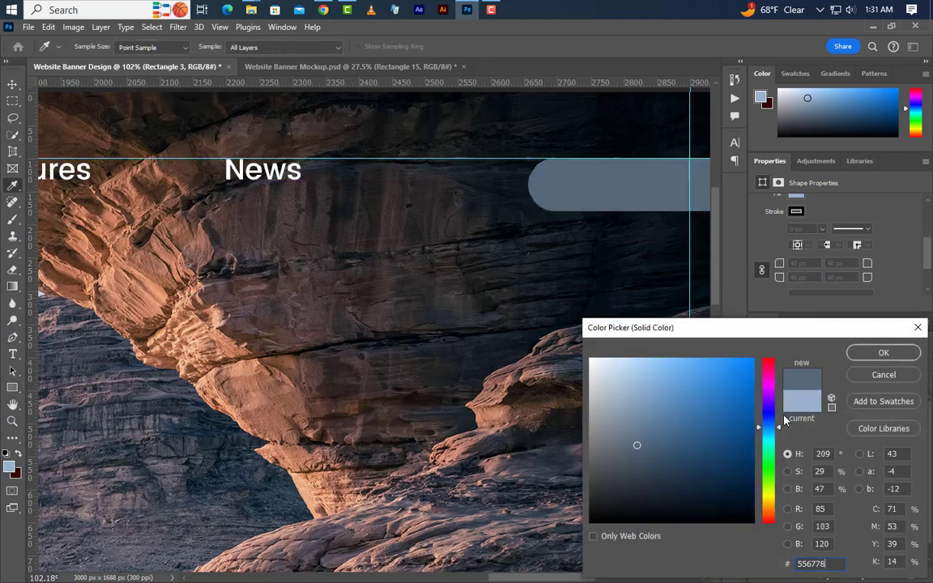
left_click_drag(826, 563, 792, 554)
left_click(883, 353)
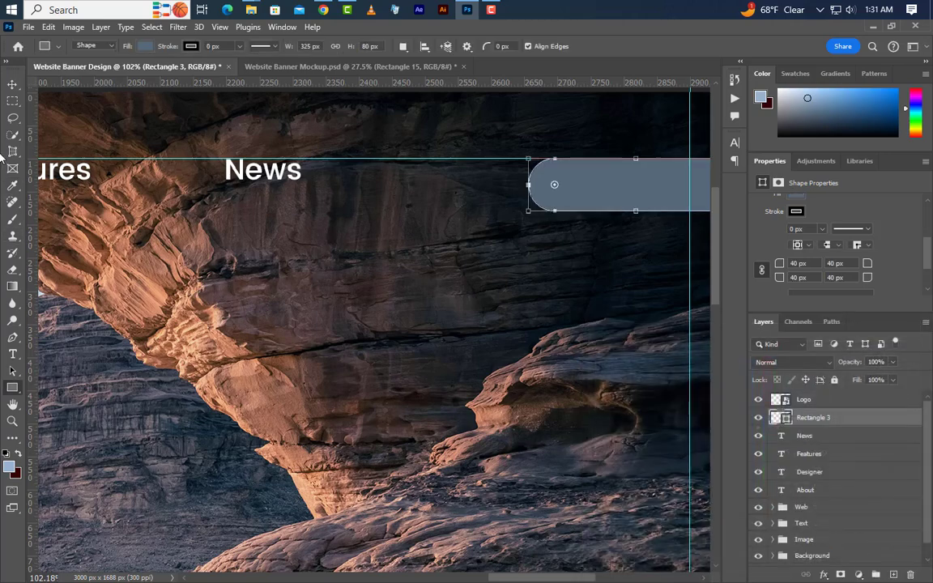
key("v")
left_click_drag(564, 193, 600, 189)
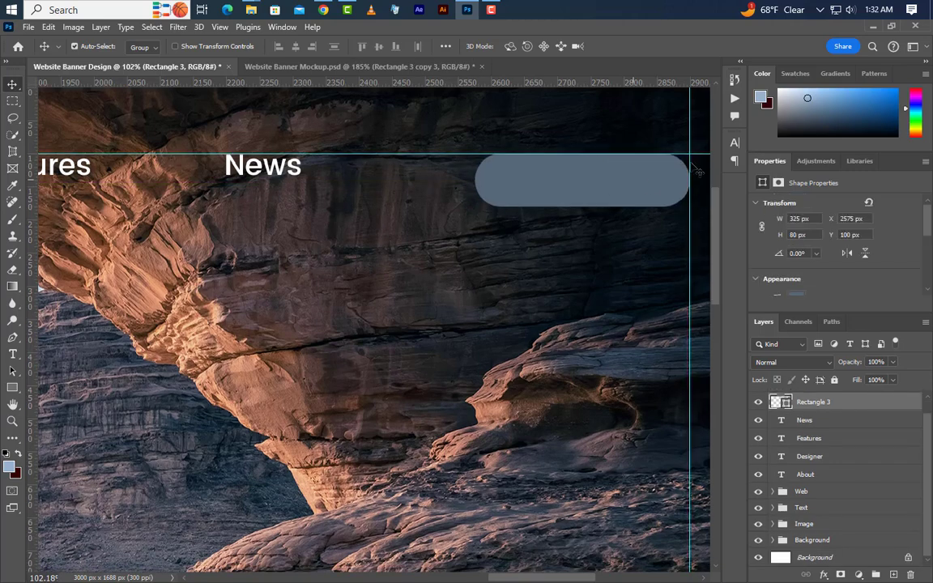
Place the search-512.png icon from the Icone folder into the banner document.
left_click(872, 28)
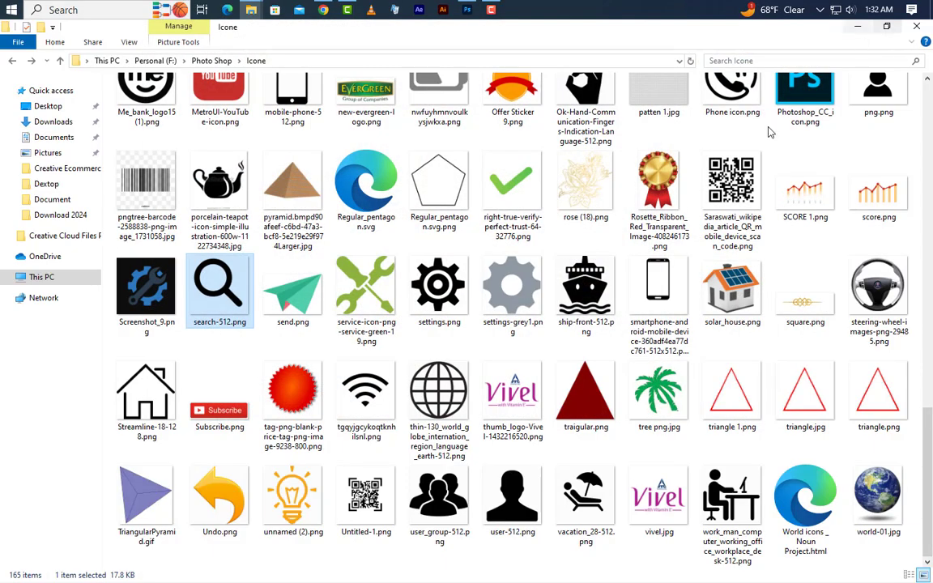
left_click_drag(430, 105, 364, 398)
scroll(377, 370, "down", 3)
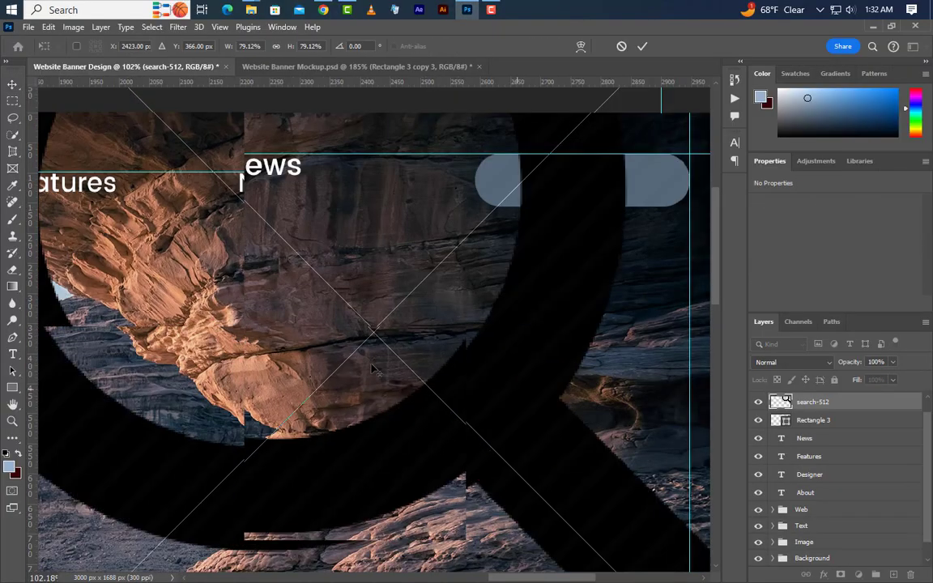
scroll(376, 370, "down", 3)
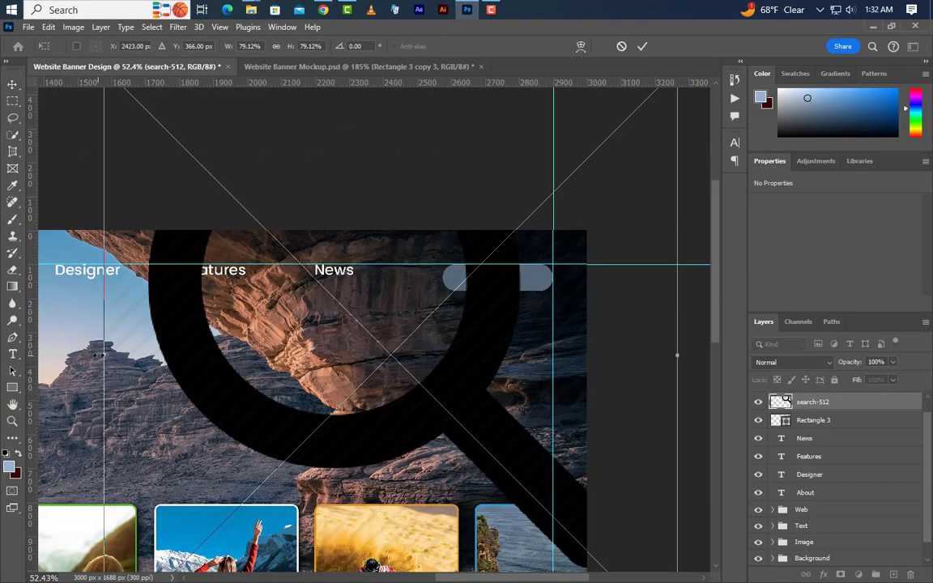
Scale the search icon down to 2.20% and position it inside the left part of the rounded rectangle.
left_click_drag(106, 356, 490, 281)
scroll(517, 281, "up", 6)
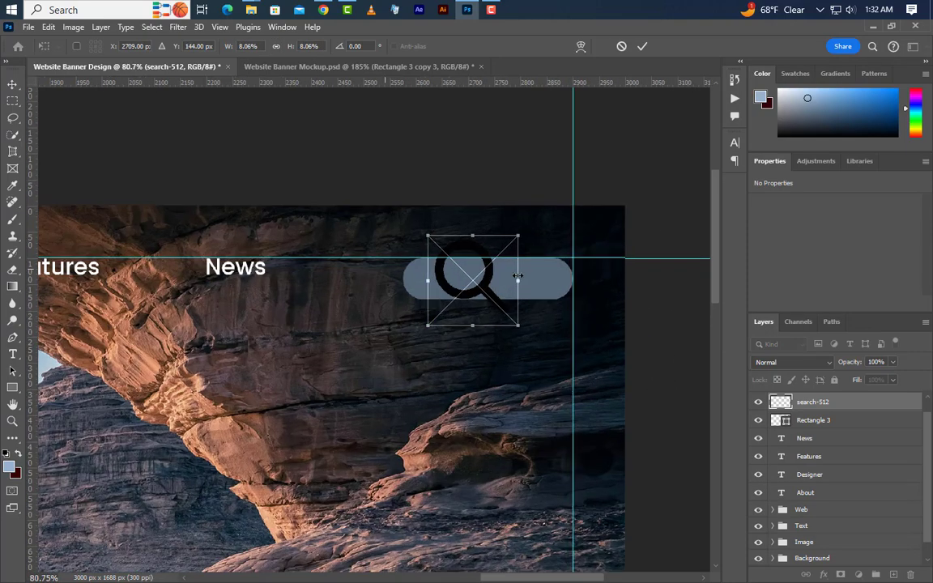
scroll(517, 281, "up", 2)
left_click_drag(519, 286, 353, 285)
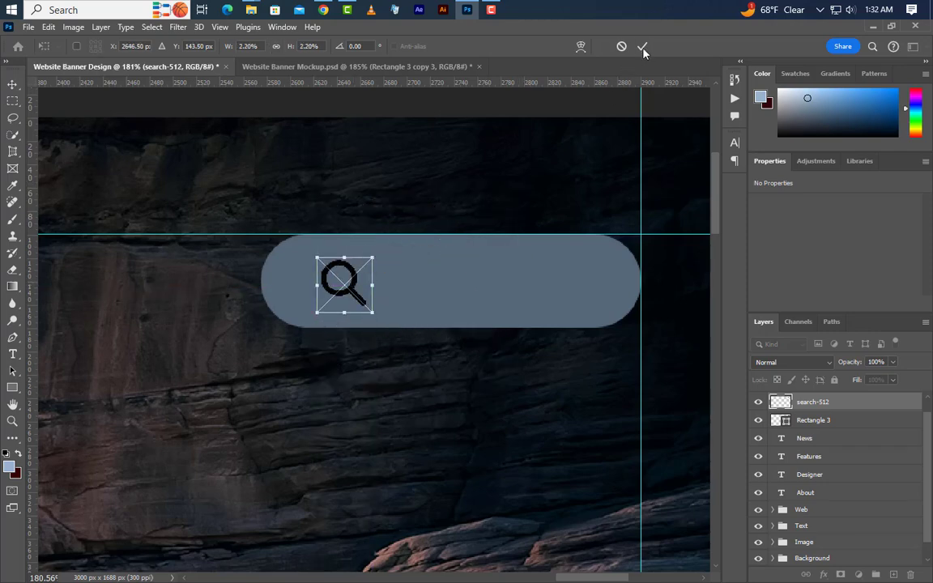
left_click(642, 46)
Apply a Color Overlay of ffffff to the search icon layer.
double_click(888, 410)
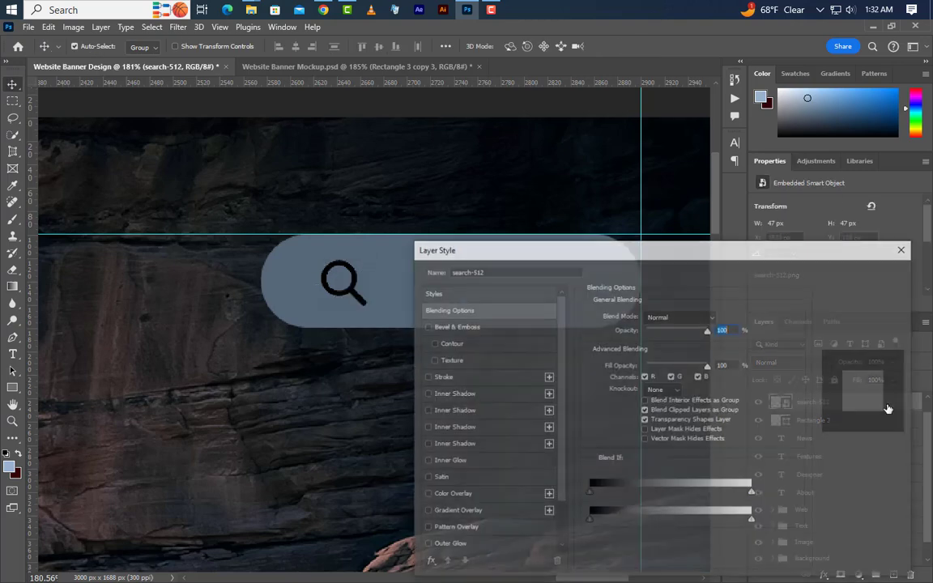
left_click(490, 501)
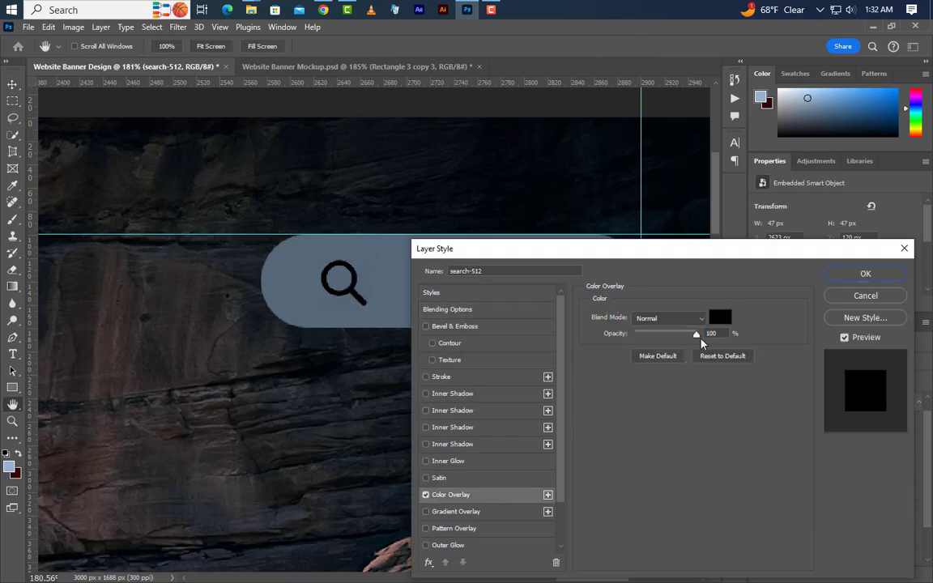
left_click(716, 317)
type("ffffff")
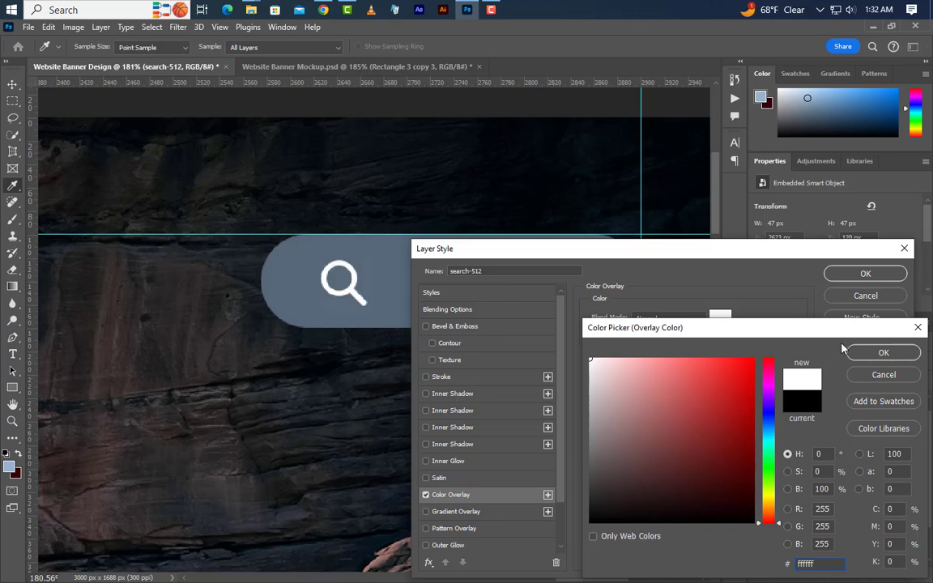
left_click(859, 353)
left_click(866, 275)
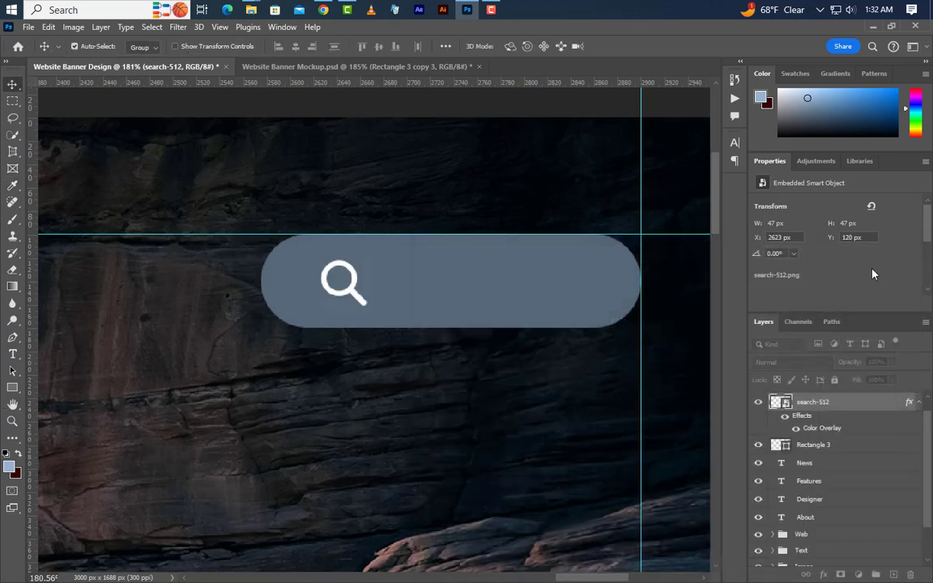
Draw a thin 62 x 4 px bar in the right part of the rounded rectangle and move it up to Y 113 px.
left_click_drag(14, 390, 50, 387)
scroll(613, 246, "up", 6)
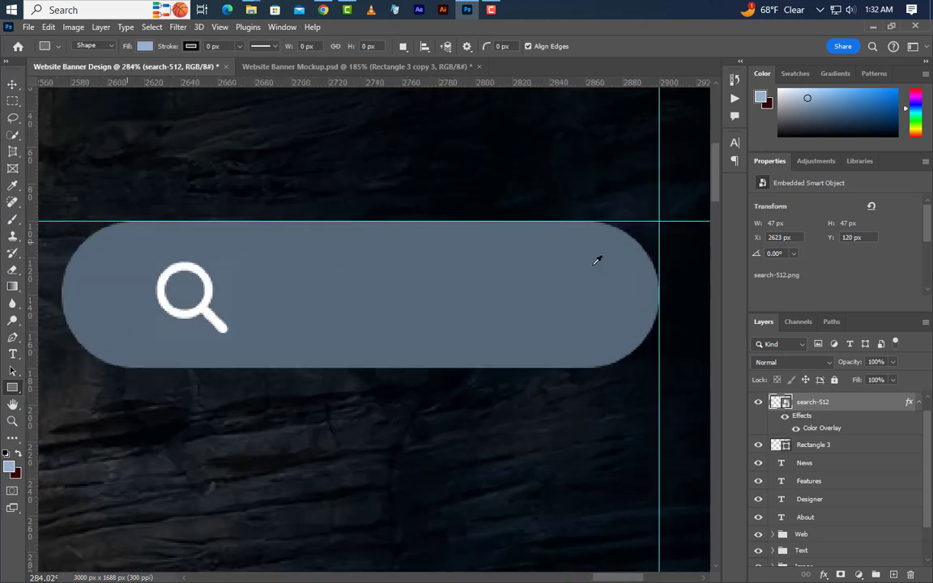
left_click_drag(452, 251, 595, 258)
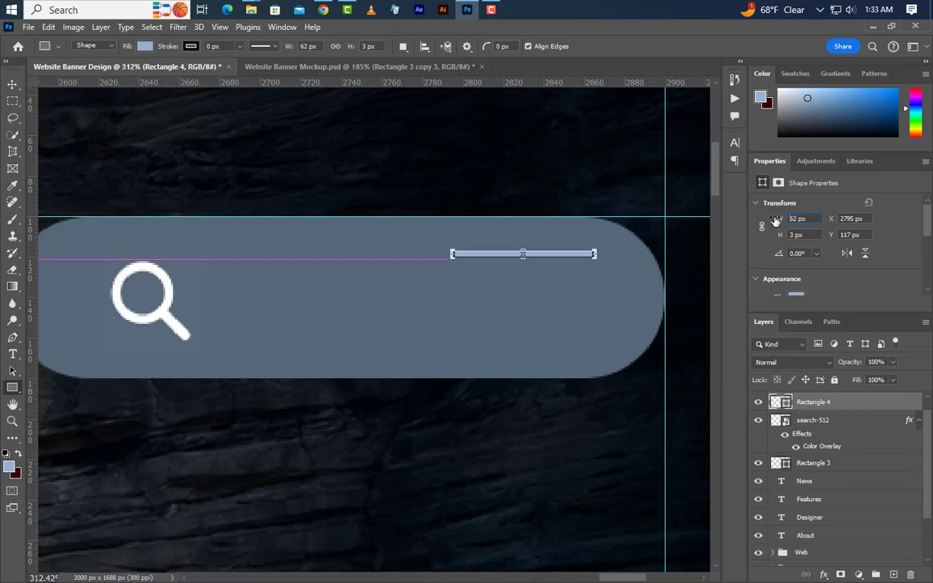
left_click_drag(775, 221, 783, 237)
left_click(12, 84)
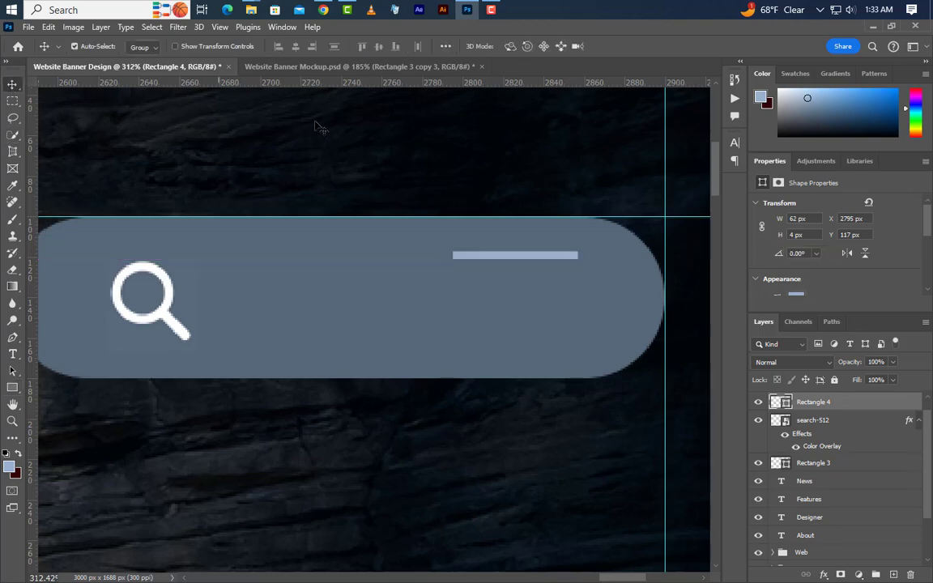
left_click_drag(512, 260, 512, 251)
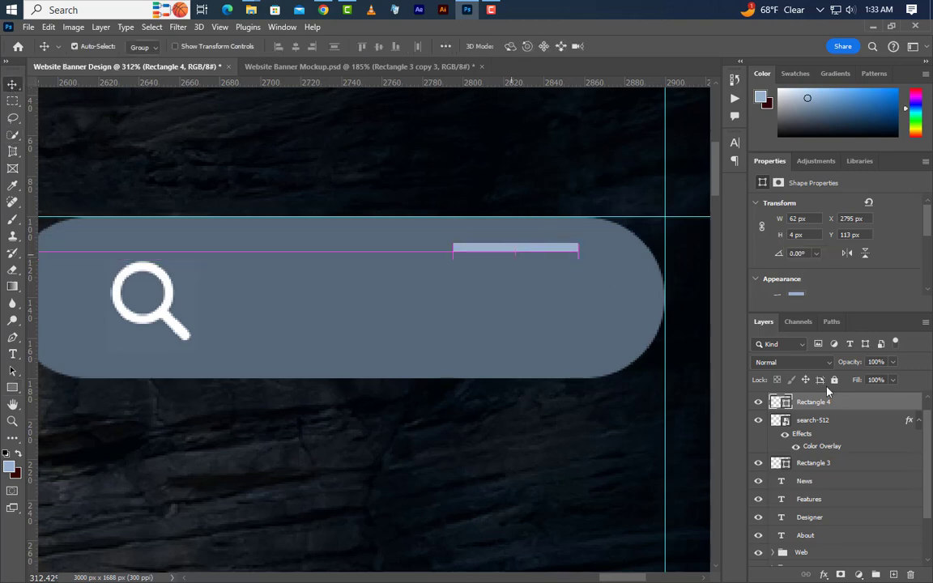
Make the thin bar white and stack three evenly spaced copies below it to form a menu icon.
double_click(784, 407)
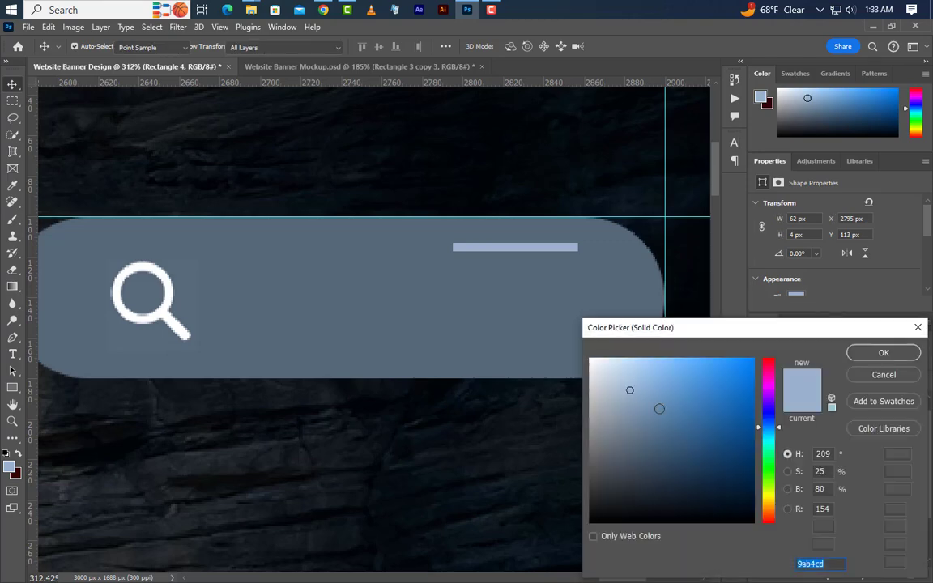
left_click_drag(659, 408, 500, 281)
left_click(915, 358)
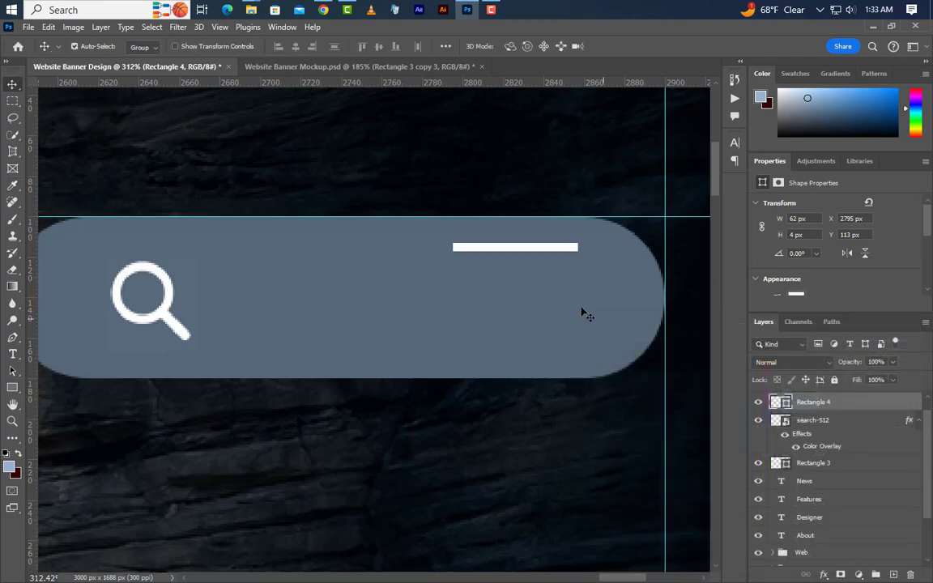
left_click_drag(537, 250, 550, 344)
Group the four bar layers of the menu icon.
left_click(820, 421, "ctrl")
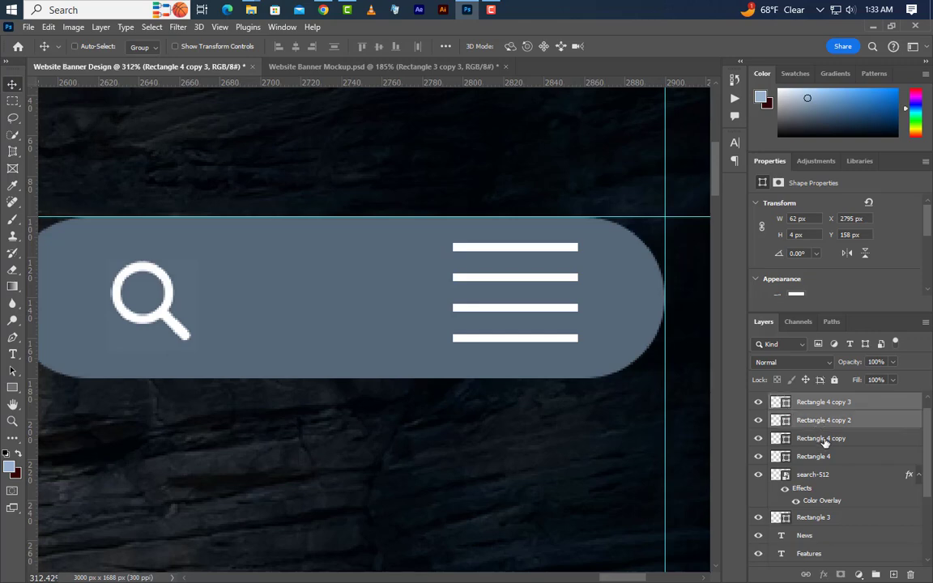
left_click(822, 438, "ctrl")
left_click(832, 456, "ctrl")
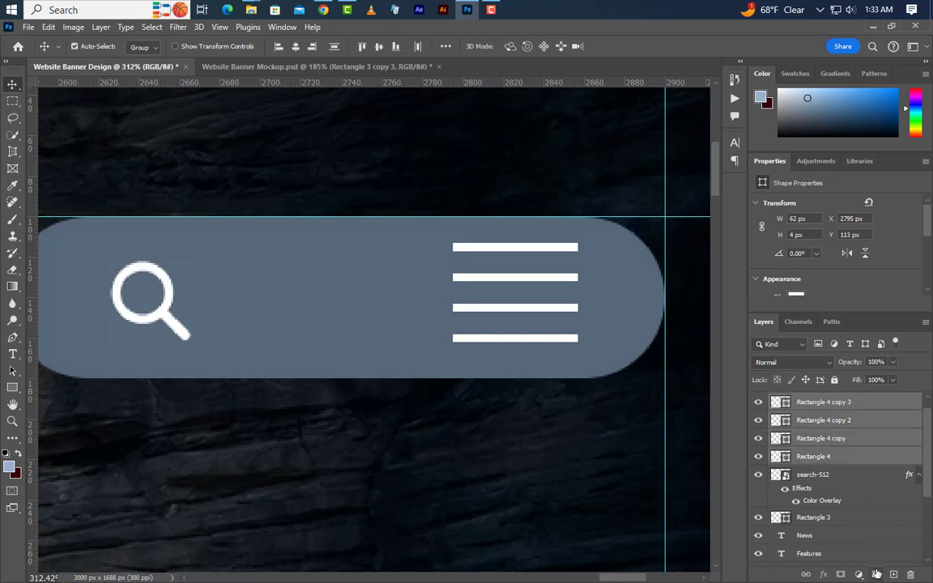
left_click(876, 573)
Align the menu icon group and the search icon vertically to the center of the rounded rectangle, using its outline as a selection, and deselect.
left_click(781, 461, "ctrl")
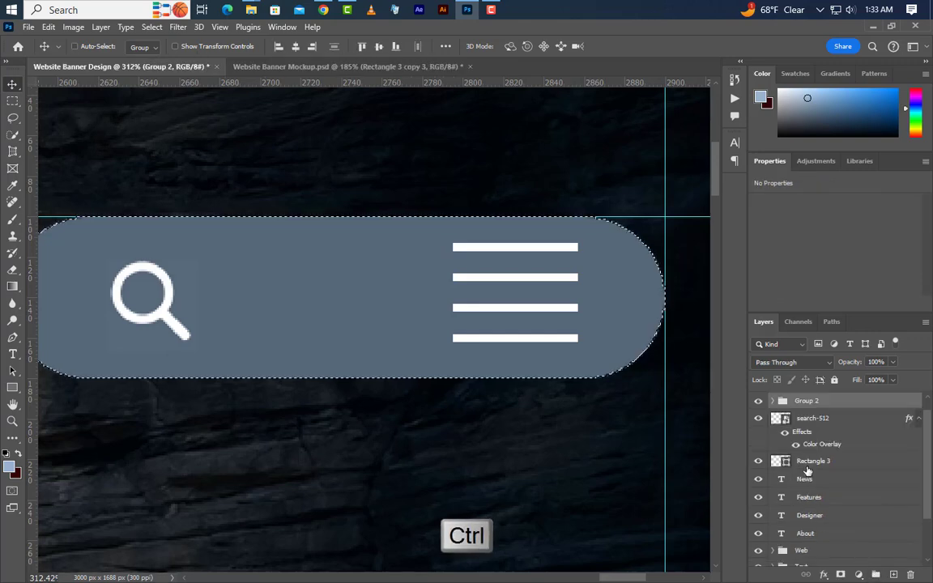
left_click(830, 418, "ctrl")
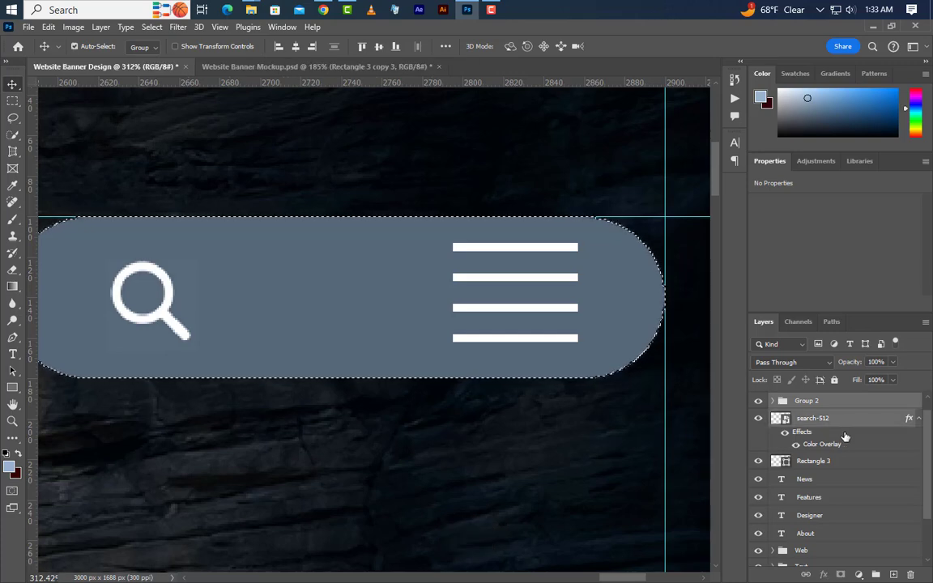
left_click(378, 46)
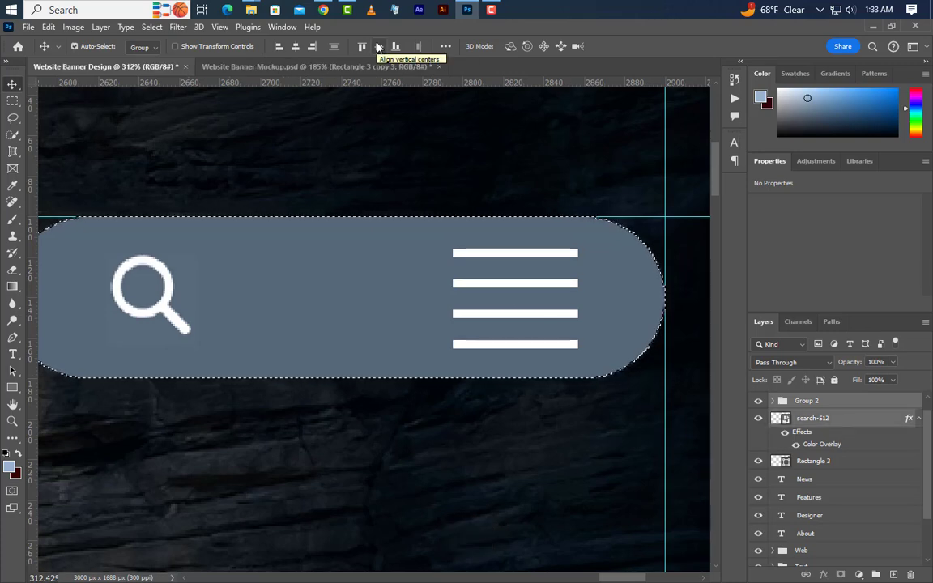
scroll(593, 329, "down", 8)
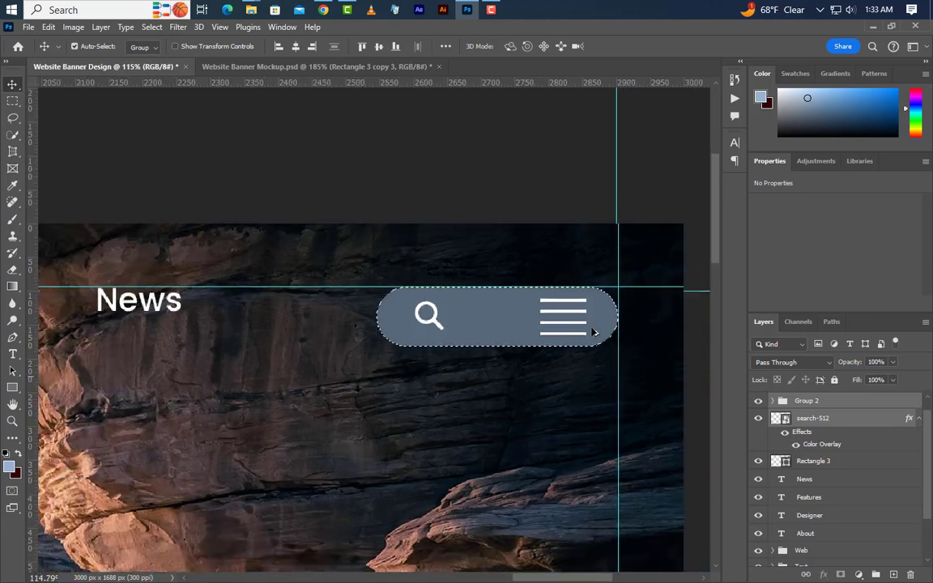
scroll(594, 330, "down", 1)
key("ctrl+d")
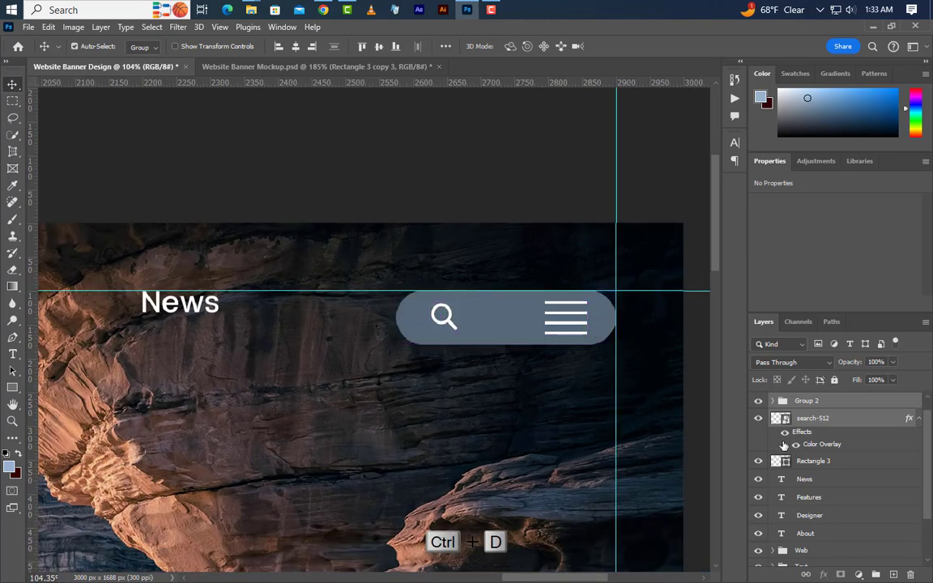
Group the search icon with the menu icon group, and group the result with the rounded rectangle behind them.
key("ctrl+g")
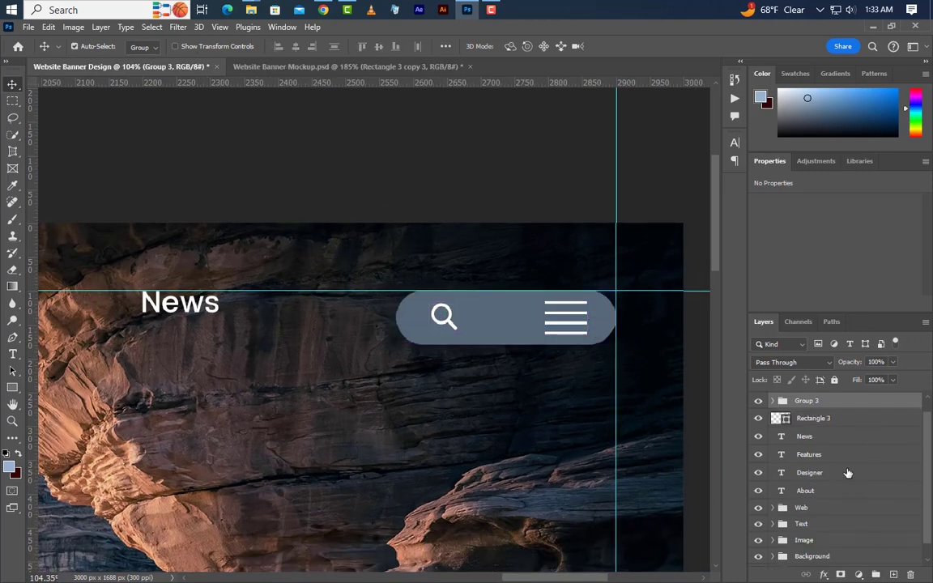
left_click(828, 419)
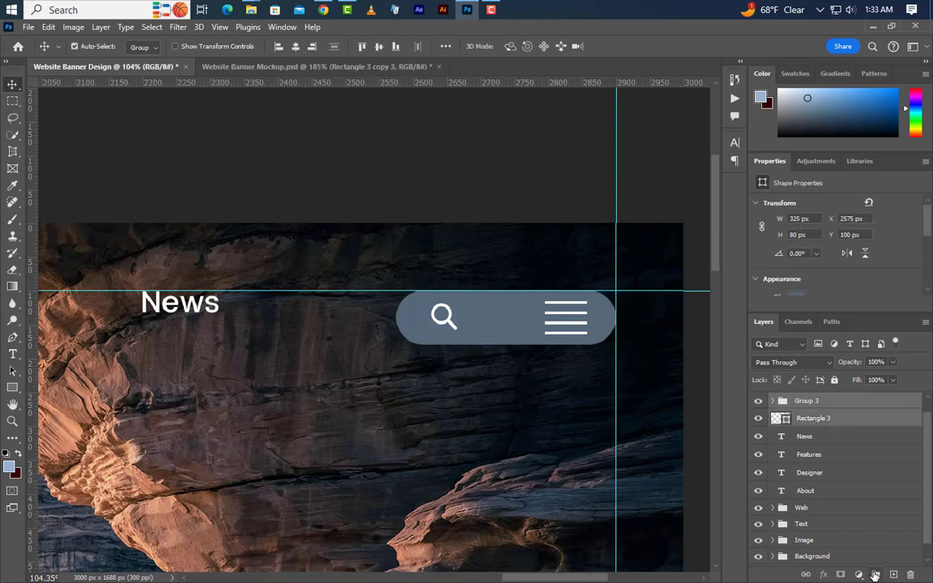
left_click(874, 575)
Group the icon group with the News, Features, Designer and About text layers and name the new group About.
left_click(833, 420, "ctrl")
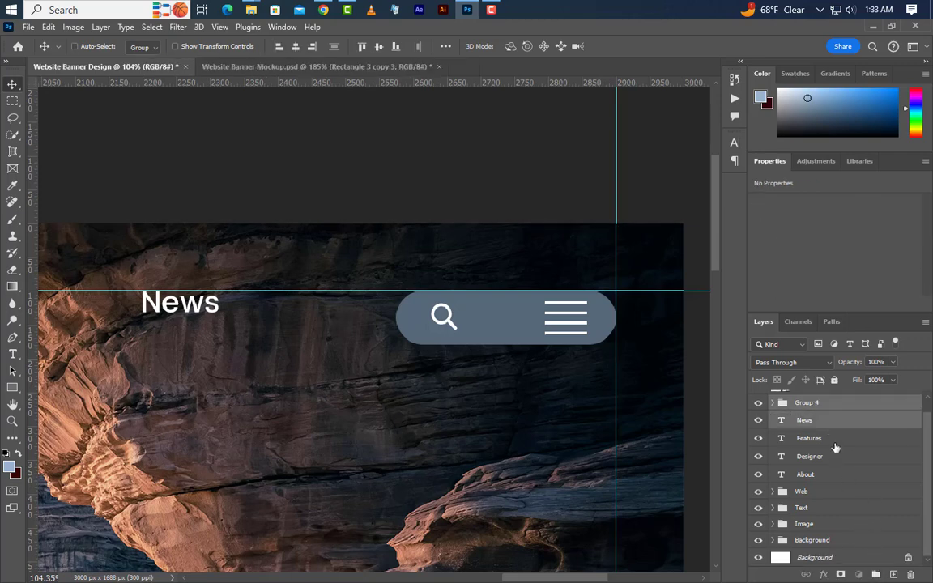
left_click(833, 438, "ctrl")
left_click(833, 456, "ctrl")
left_click(834, 475, "ctrl")
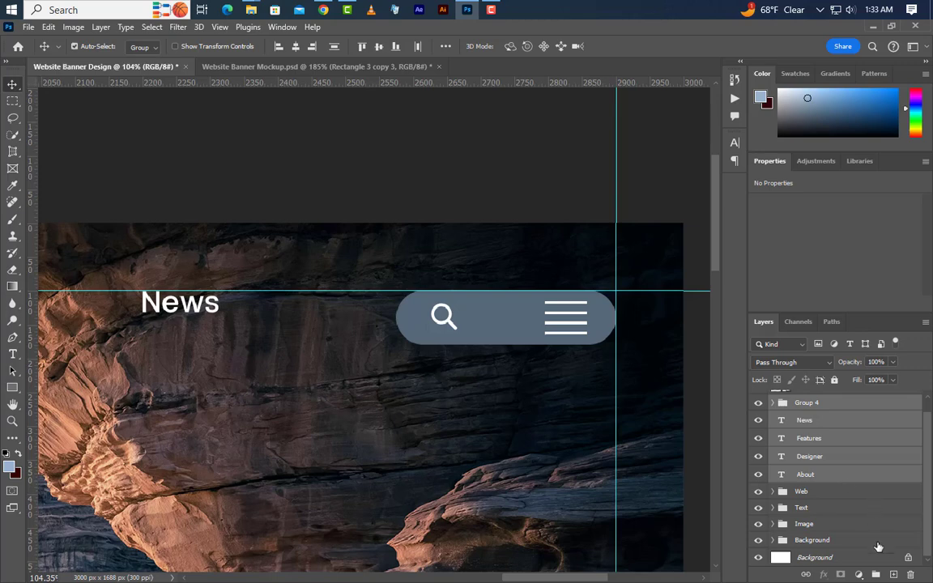
left_click(874, 575)
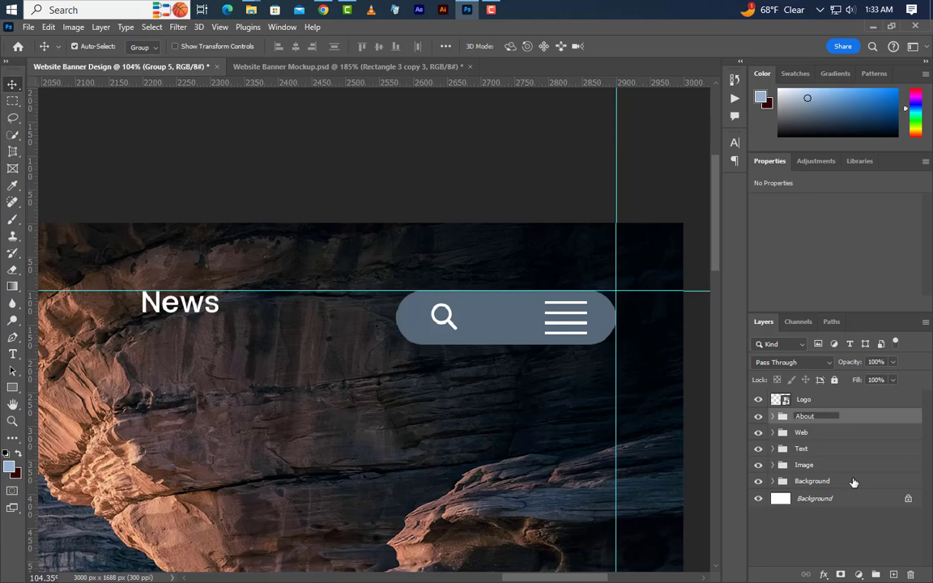
key("Return")
Draw a thin rectangle of about 128 x 3 px as an underline beneath the About menu text, directly above its layer.
scroll(466, 404, "down", 10)
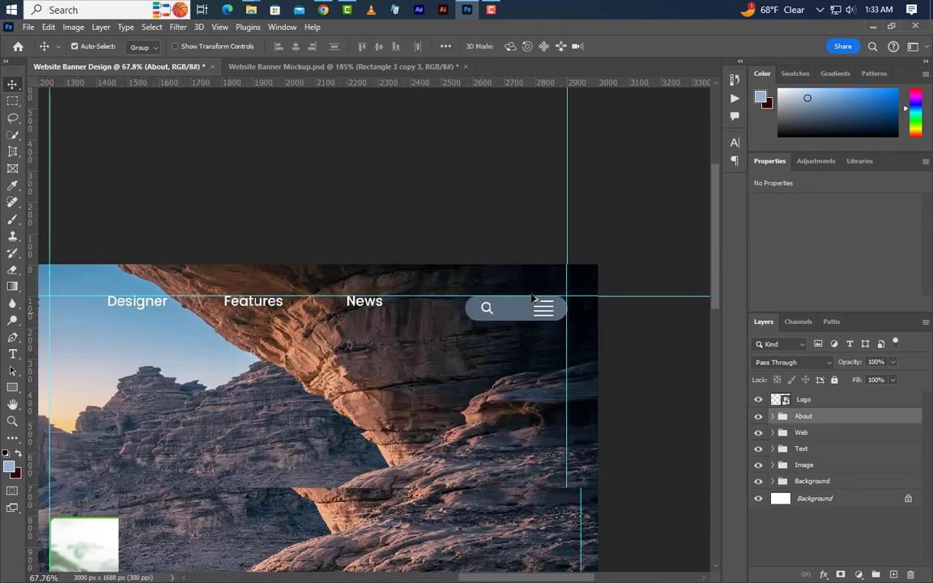
scroll(276, 296, "up", 8)
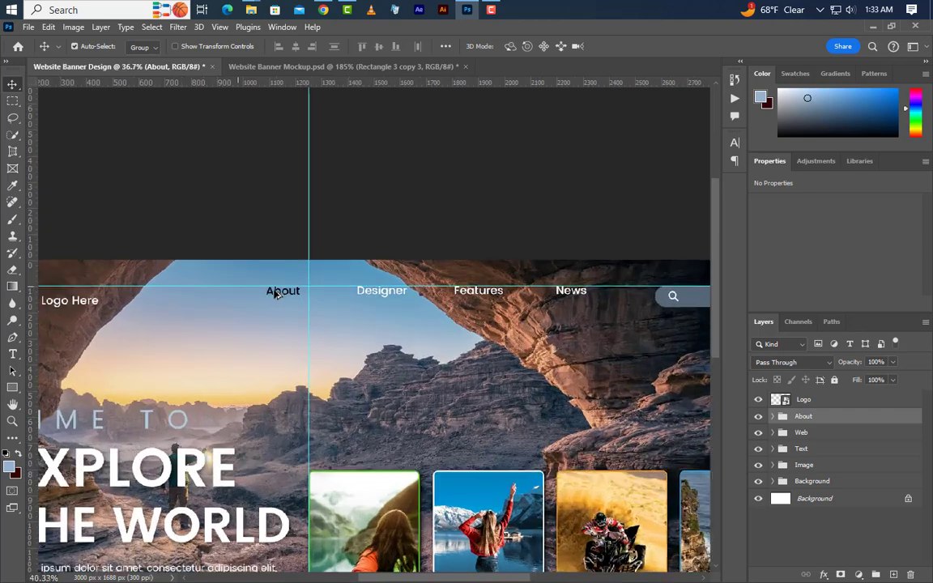
scroll(300, 298, "up", 5)
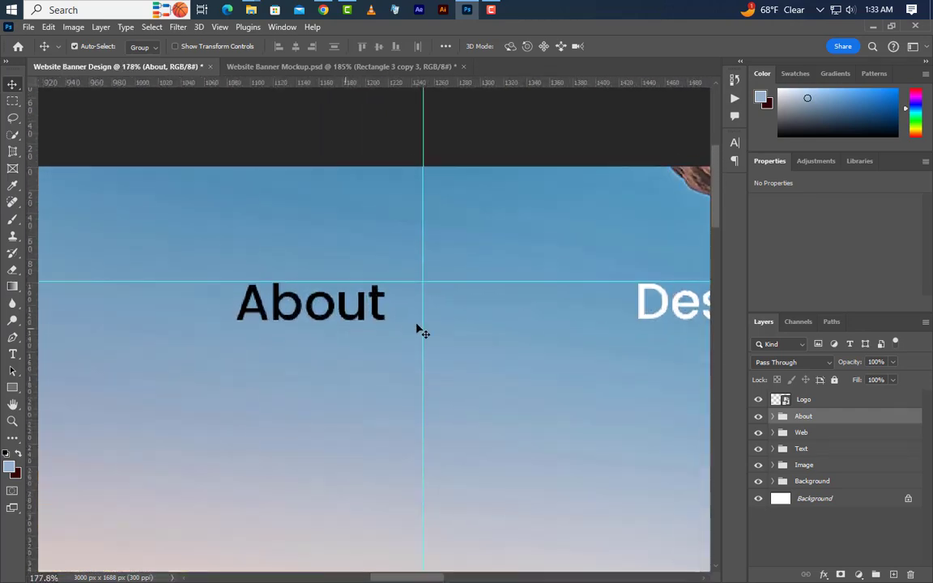
left_click(773, 416)
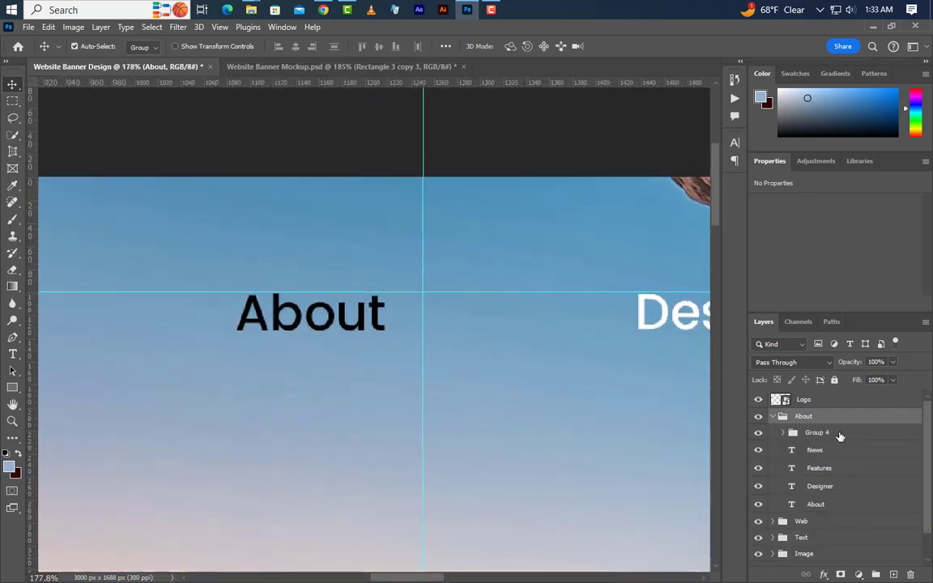
left_click(847, 506)
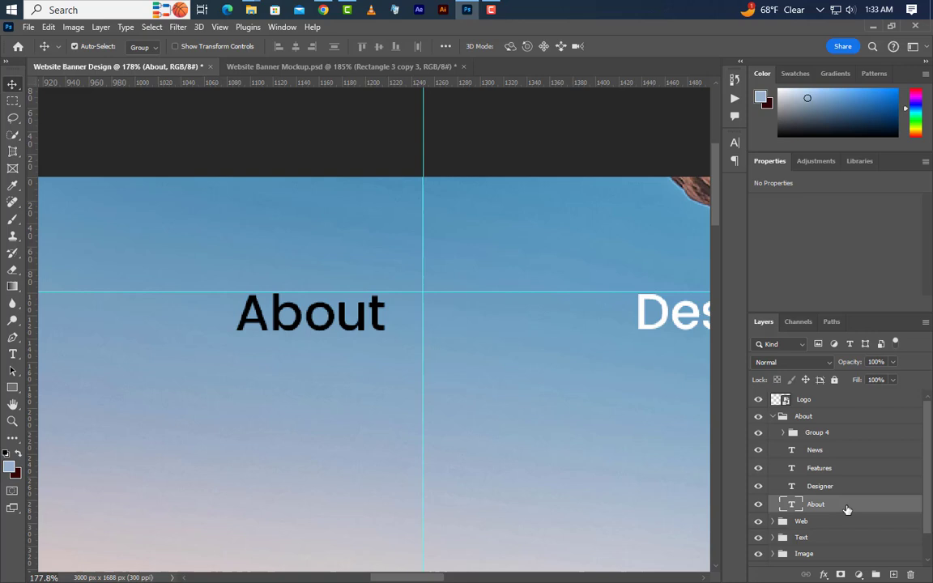
left_click(14, 391)
left_click(57, 390)
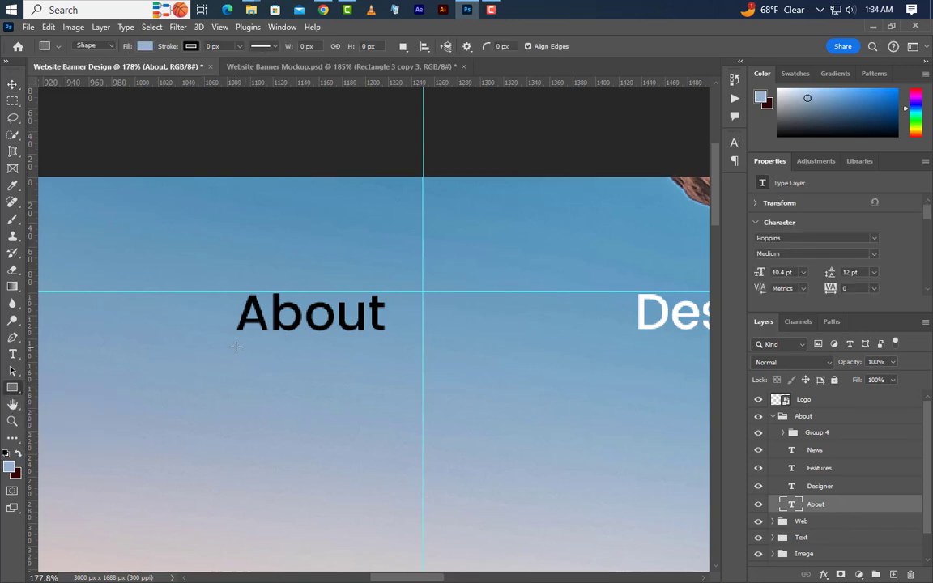
left_click_drag(235, 342, 386, 344)
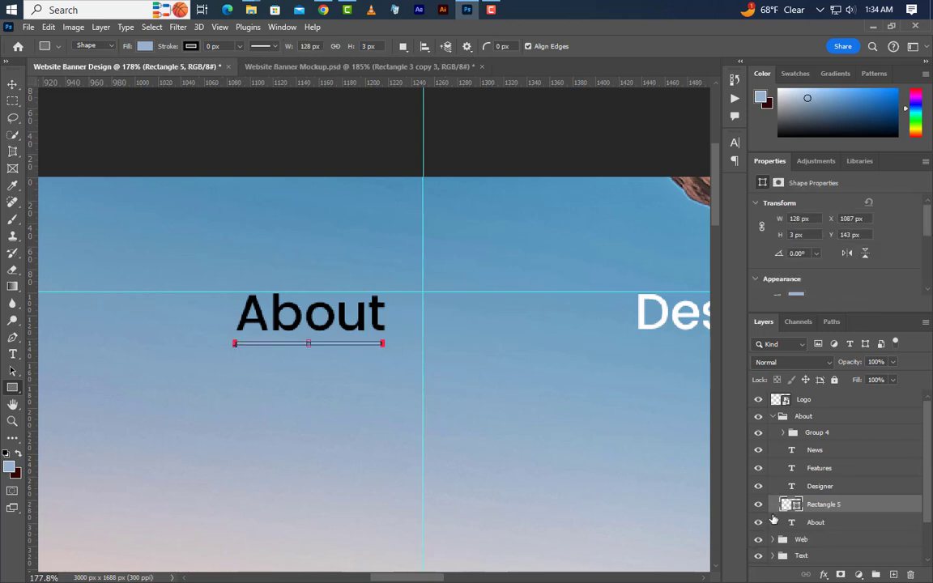
Change the fill color of the About underline to black, 000000.
double_click(795, 506)
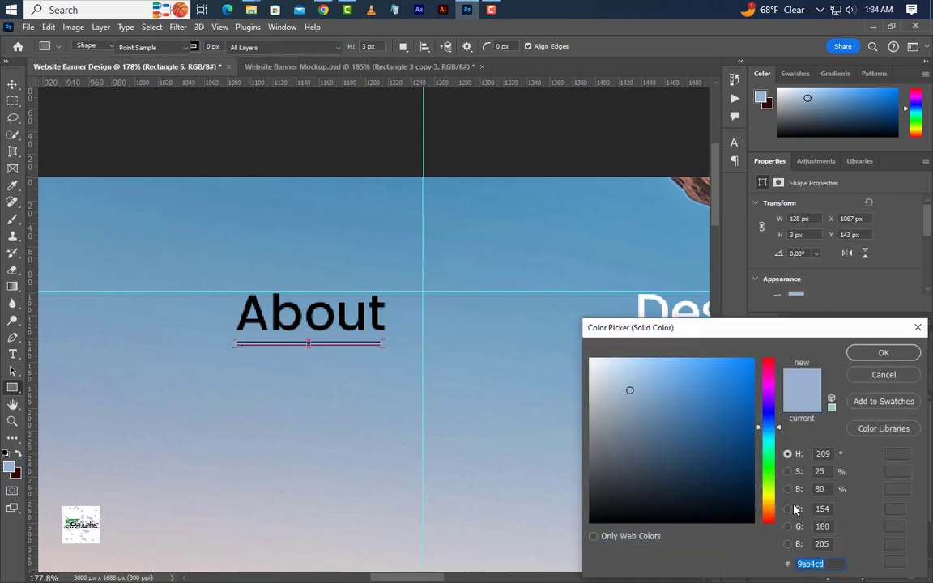
left_click_drag(649, 499, 529, 535)
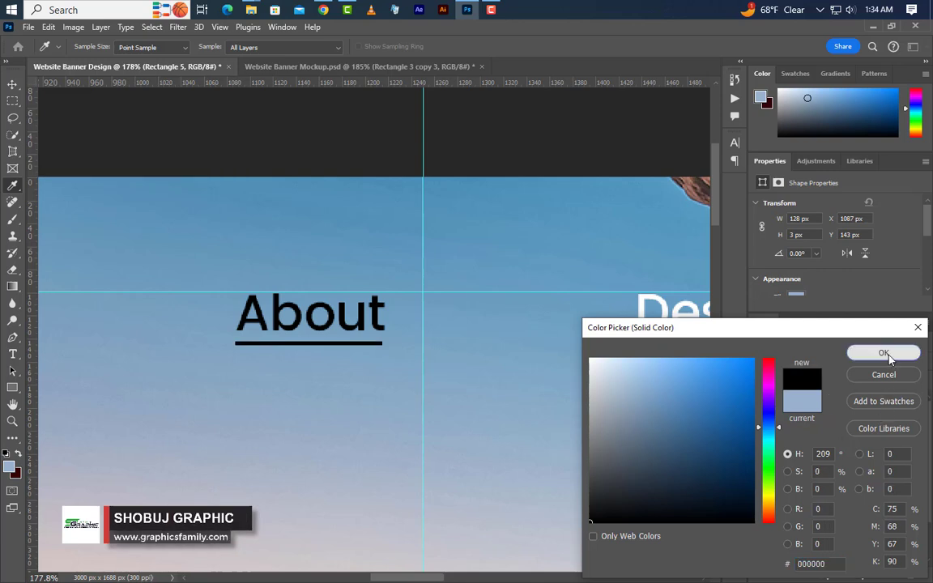
left_click(883, 352)
Move the About underline down to Y 155 px and collapse the About group.
key("v")
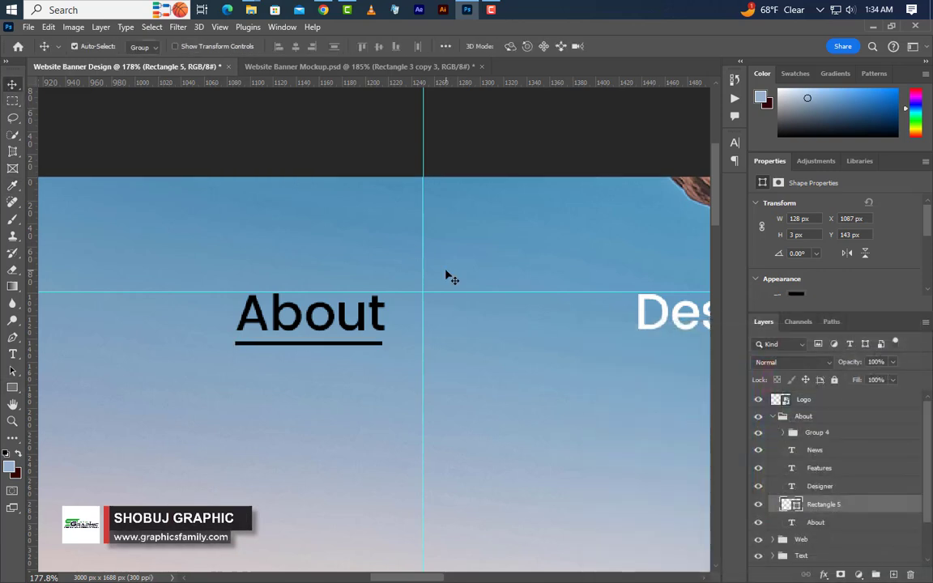
key("Down")
key("Down")
key("Down")
key("Down")
key("Down")
key("Down")
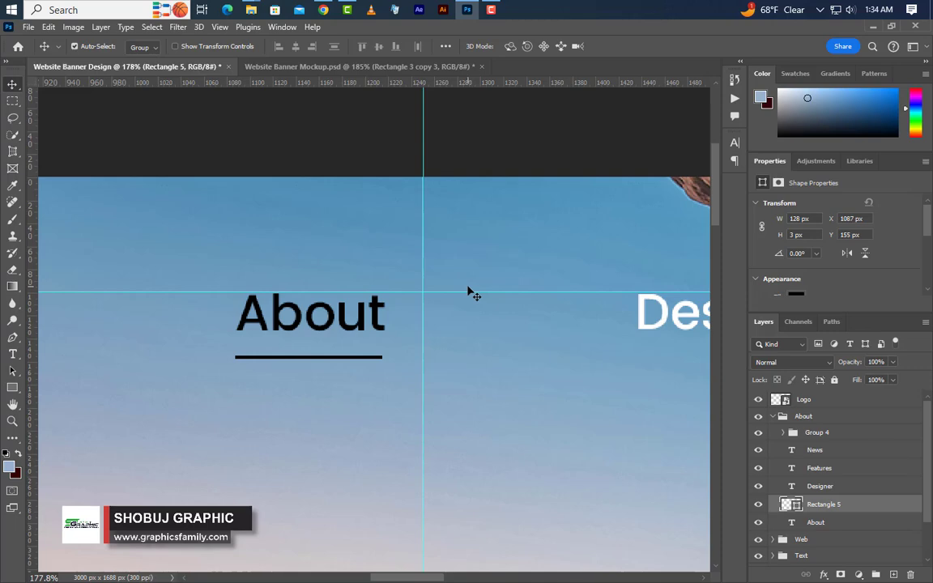
left_click(772, 416)
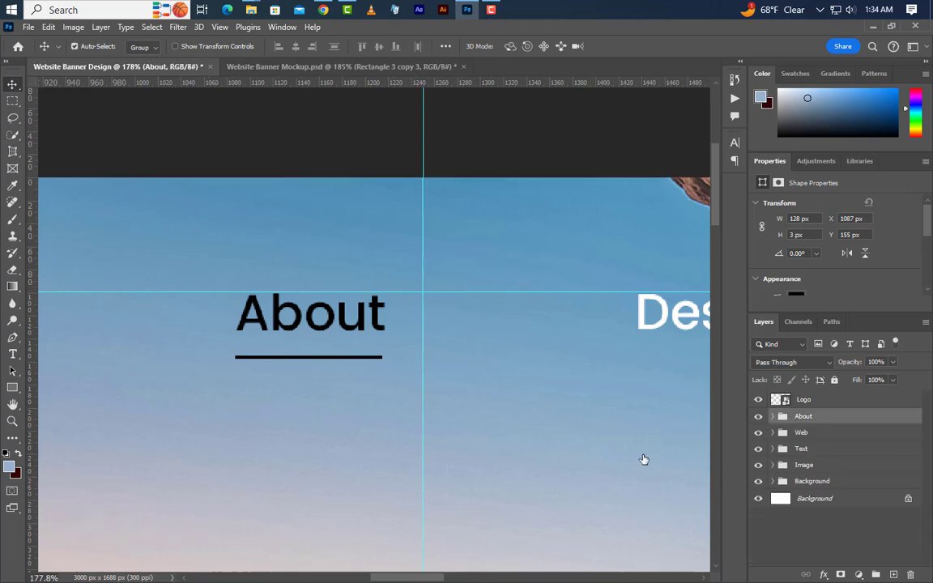
Clear all guides from the banner document.
scroll(421, 233, "down", 5)
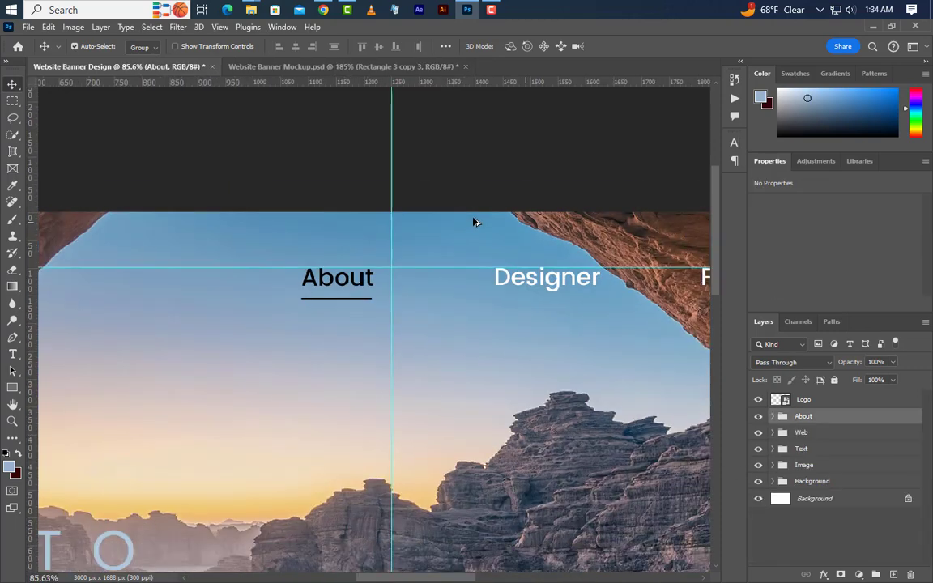
scroll(475, 221, "down", 5)
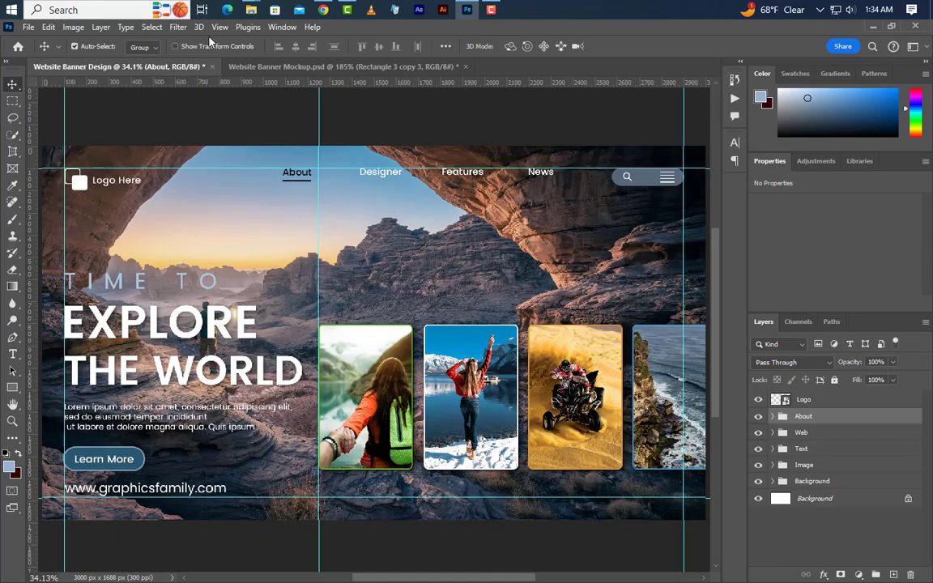
left_click(219, 27)
mouse_move(241, 369)
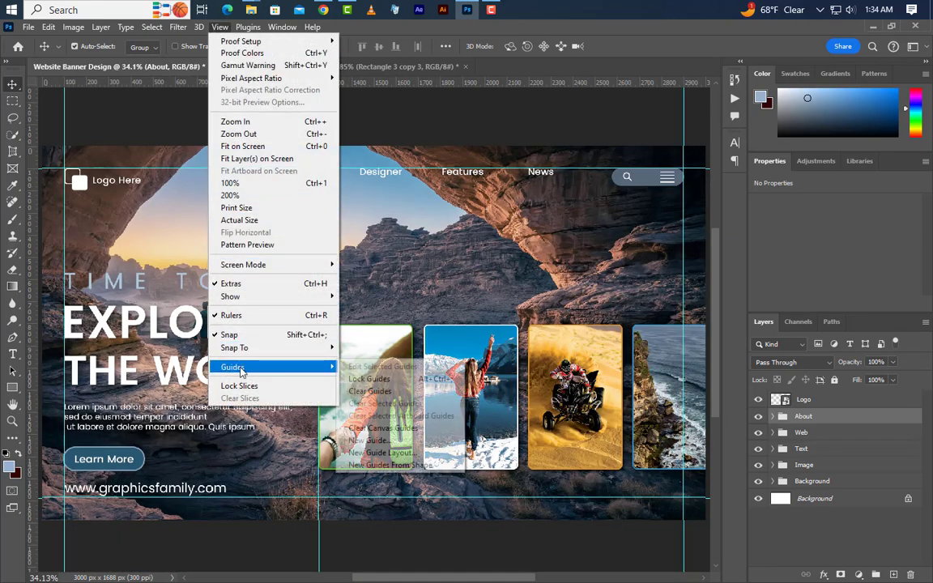
left_click(368, 391)
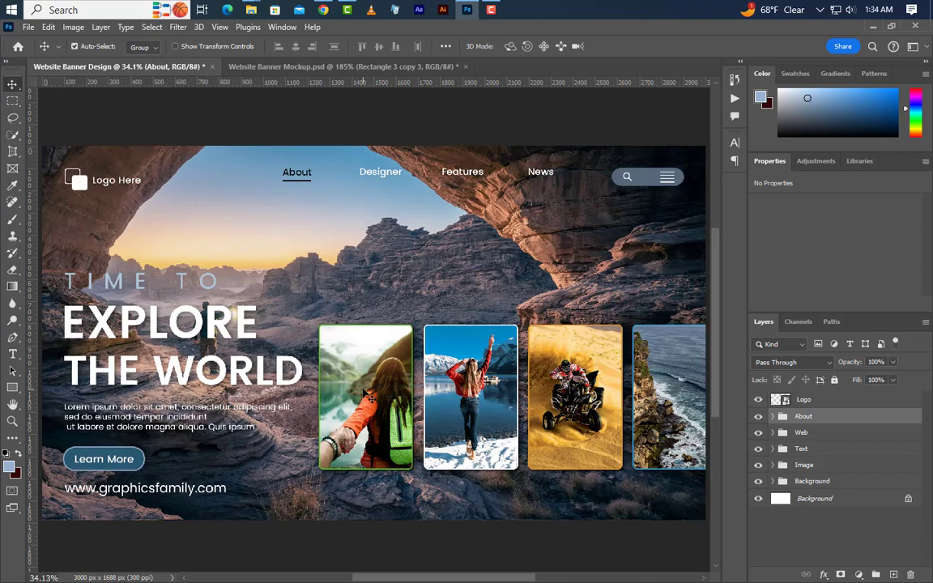